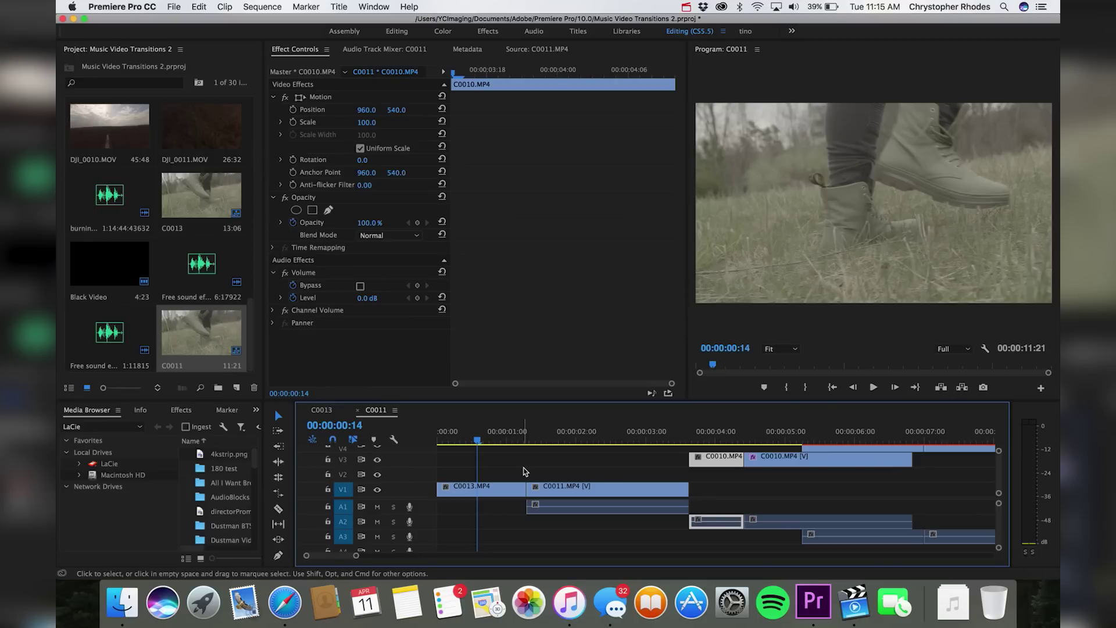
Split the C0013.MP4 clip on V1 at 00:00:01:04, three frames before its cut to C0011.MP4.
left_click(525, 438)
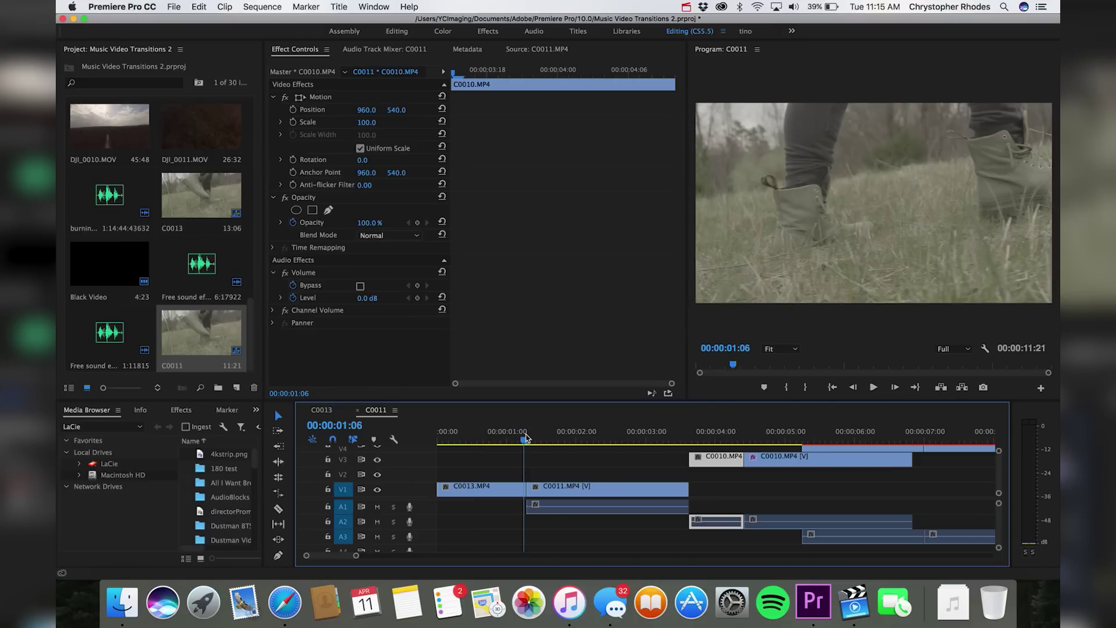
left_click_drag(525, 438, 525, 441)
key("super+equal")
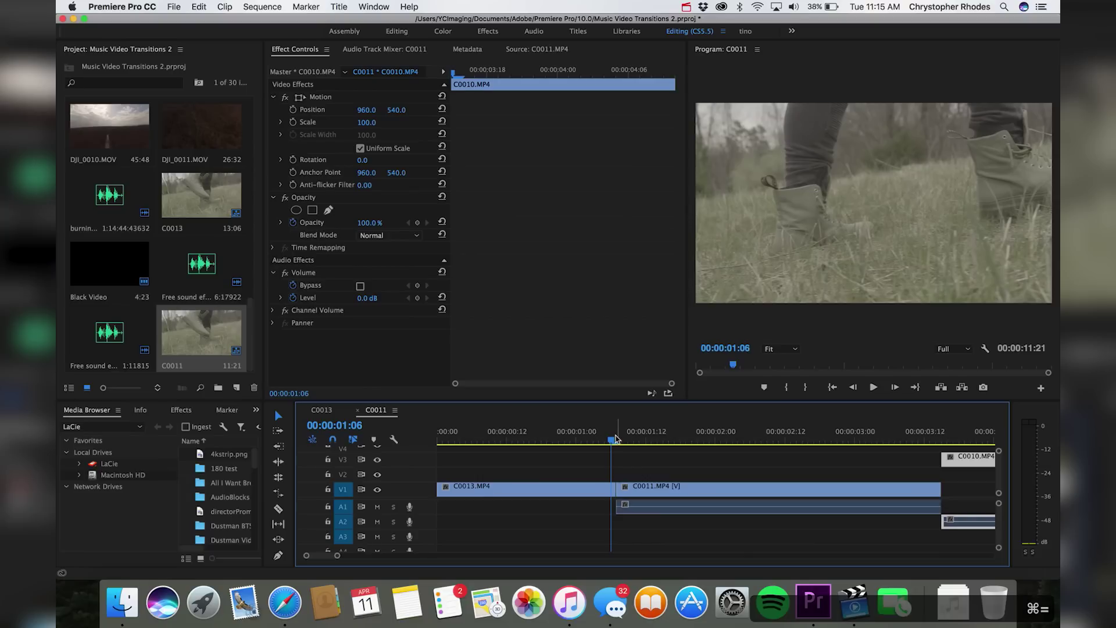
key("Right")
key("Left")
key("Right")
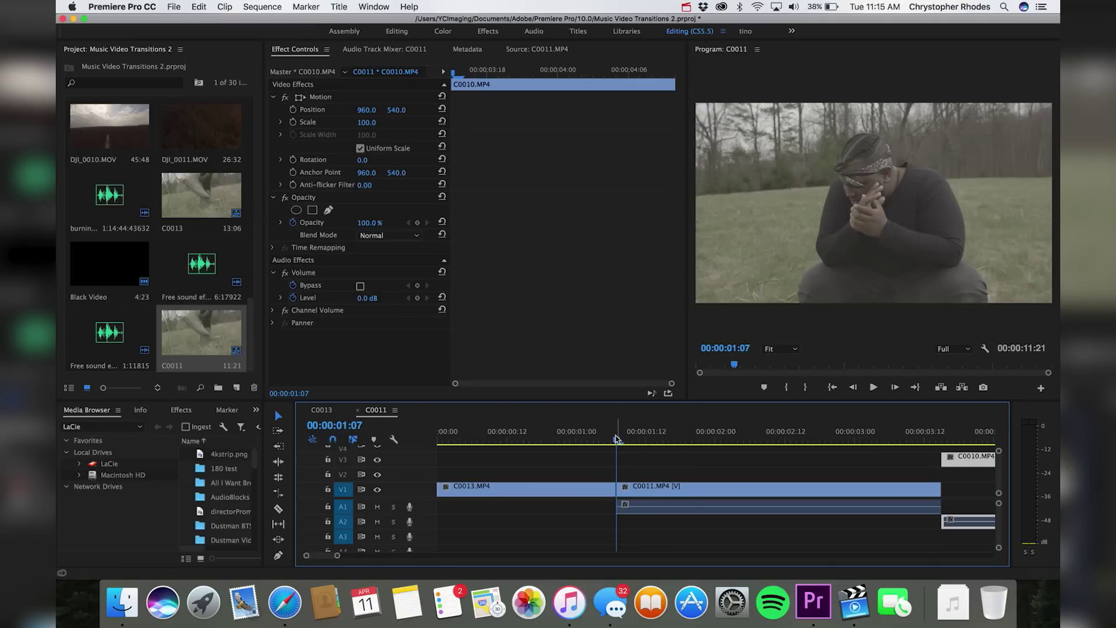
key("Left")
key("Left")
key("Left")
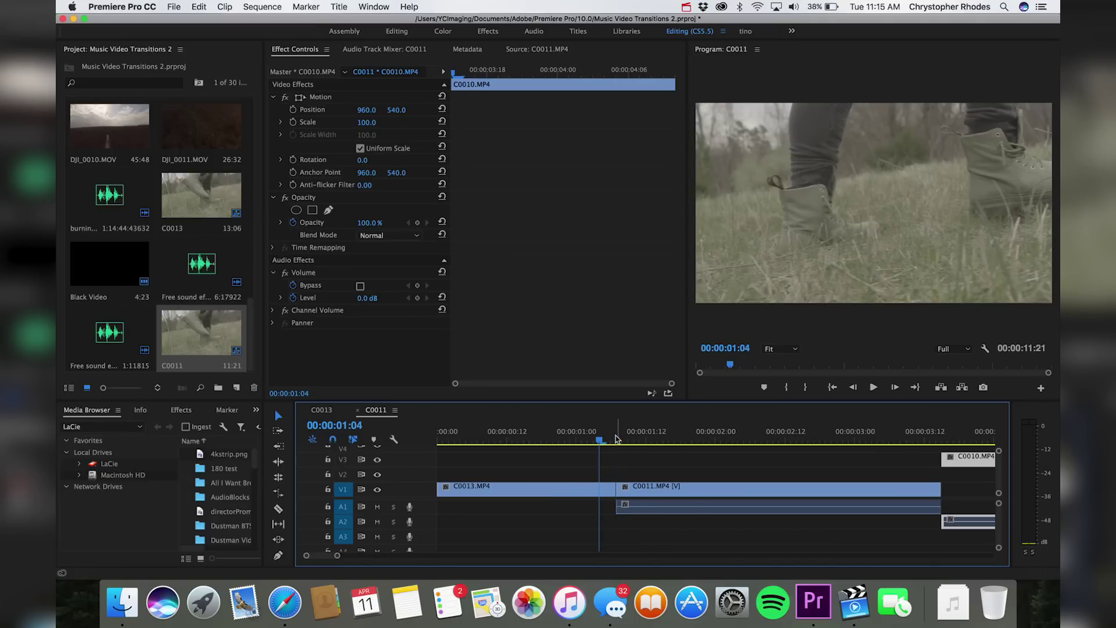
key("c")
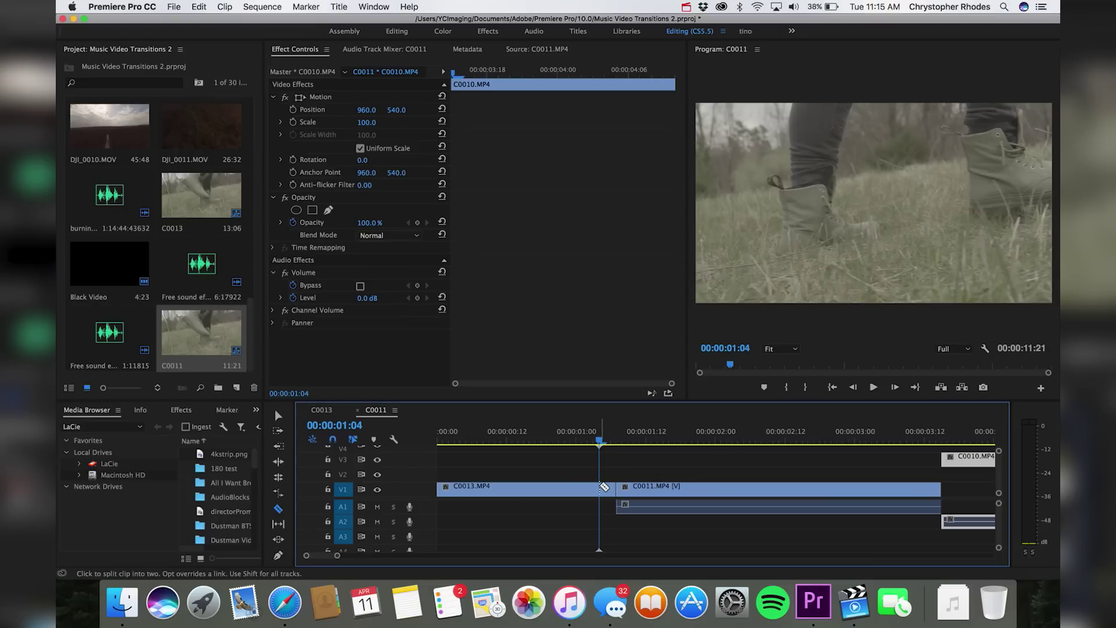
Split the C0013.MP4 clip again three frames earlier, at 00:00:01:01.
key("Left")
key("Left")
key("Left")
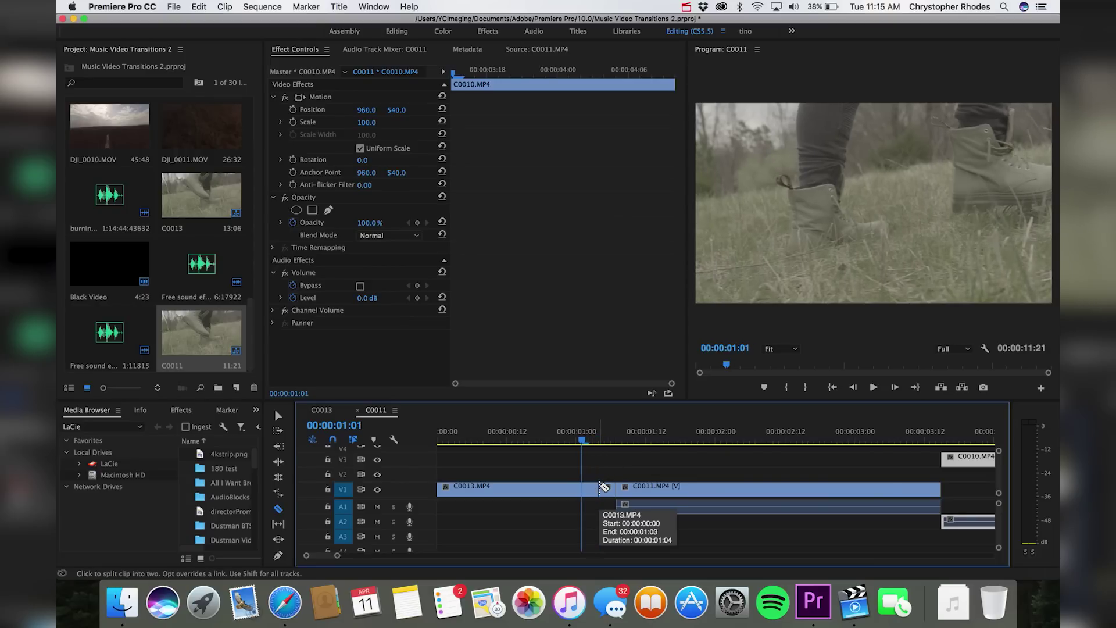
left_click(582, 488)
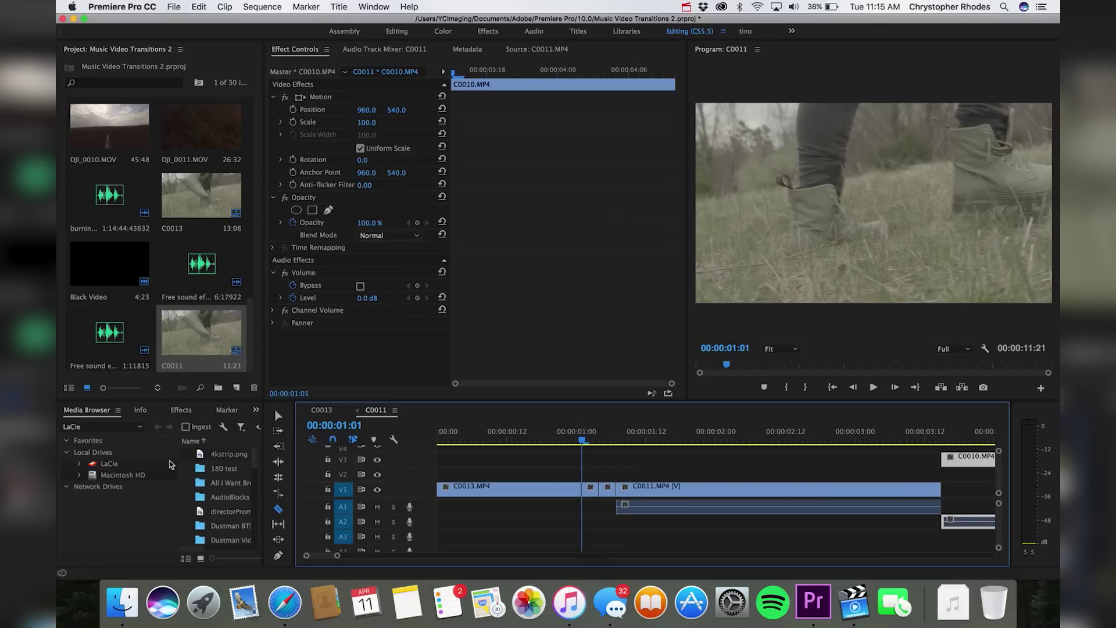
Add an Additive Dissolve video transition at the 00:00:01:01 cut in C0013.MP4.
left_click(183, 410)
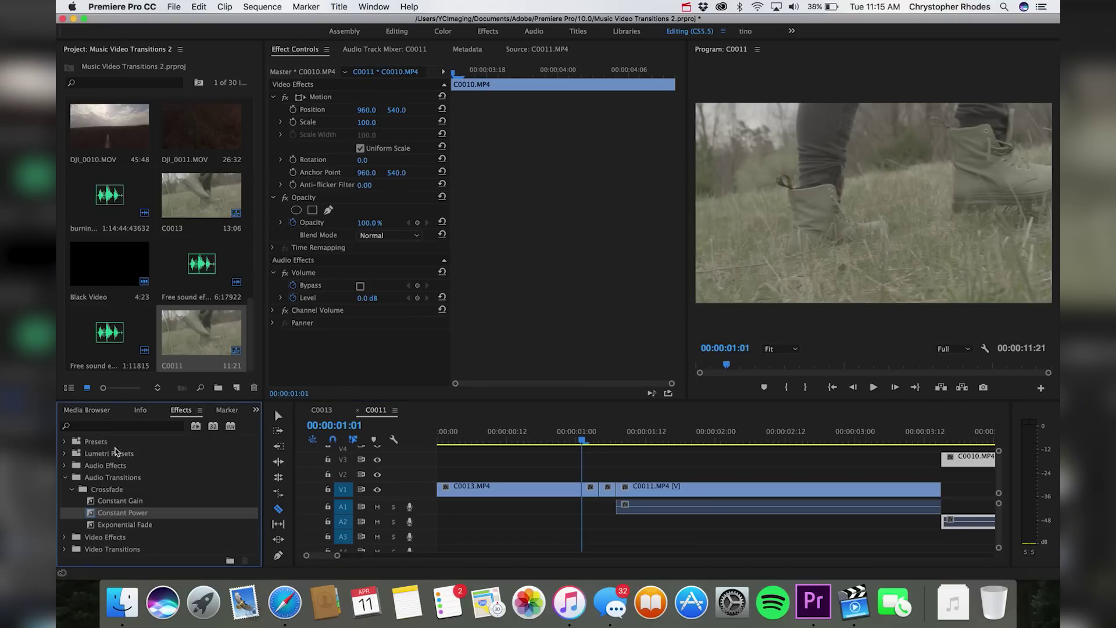
left_click(66, 478)
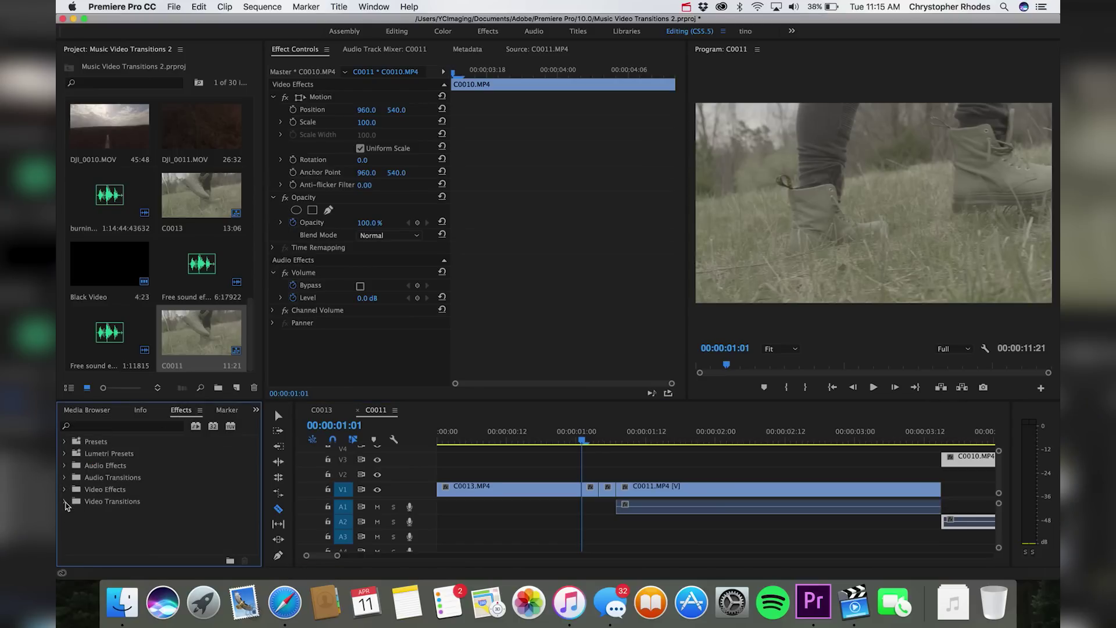
left_click(64, 502)
scroll(70, 512, "down", 1)
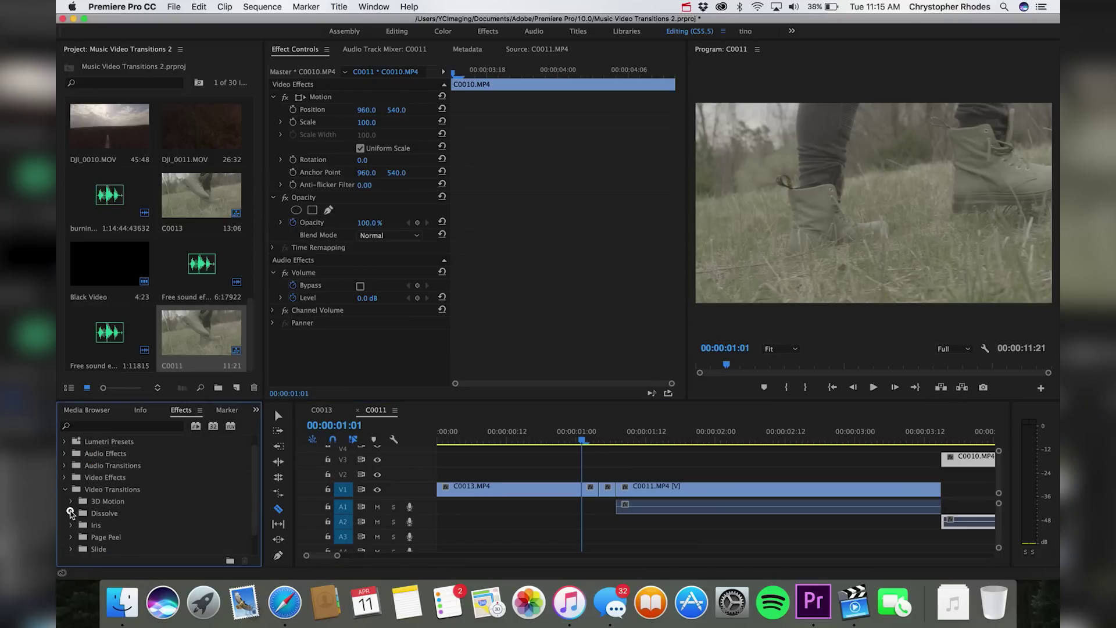
left_click(70, 513)
left_click_drag(123, 524, 575, 493)
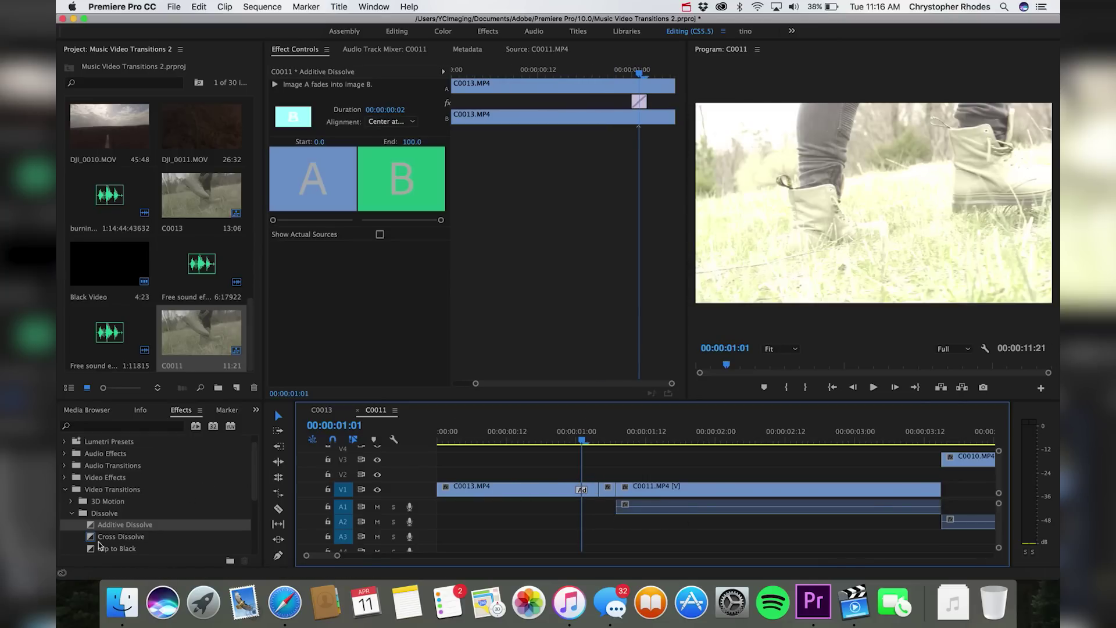
Add a 3-frame Additive Dissolve at the 00:00:01:04 cut in C0013.MP4 and play back the section.
left_click_drag(96, 525, 600, 487)
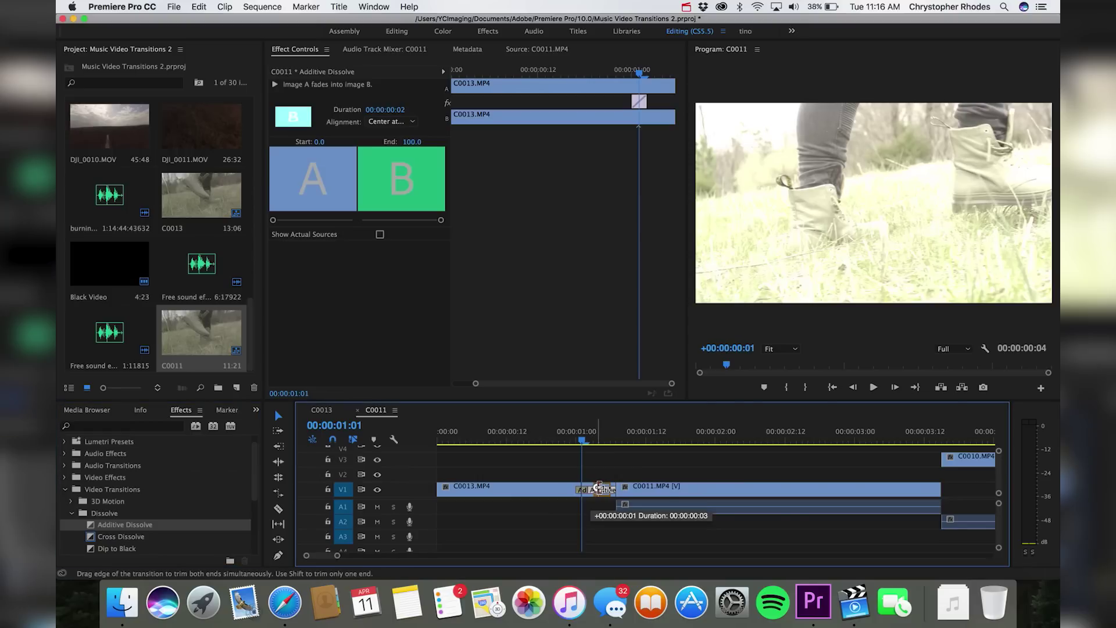
left_click(602, 493)
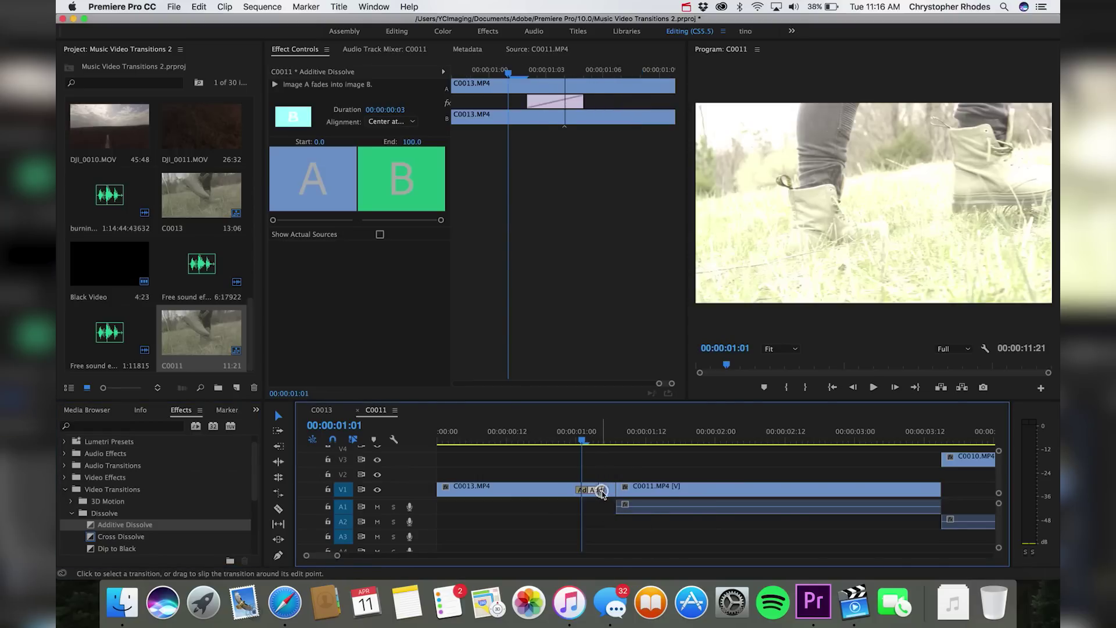
left_click_drag(601, 490, 596, 492)
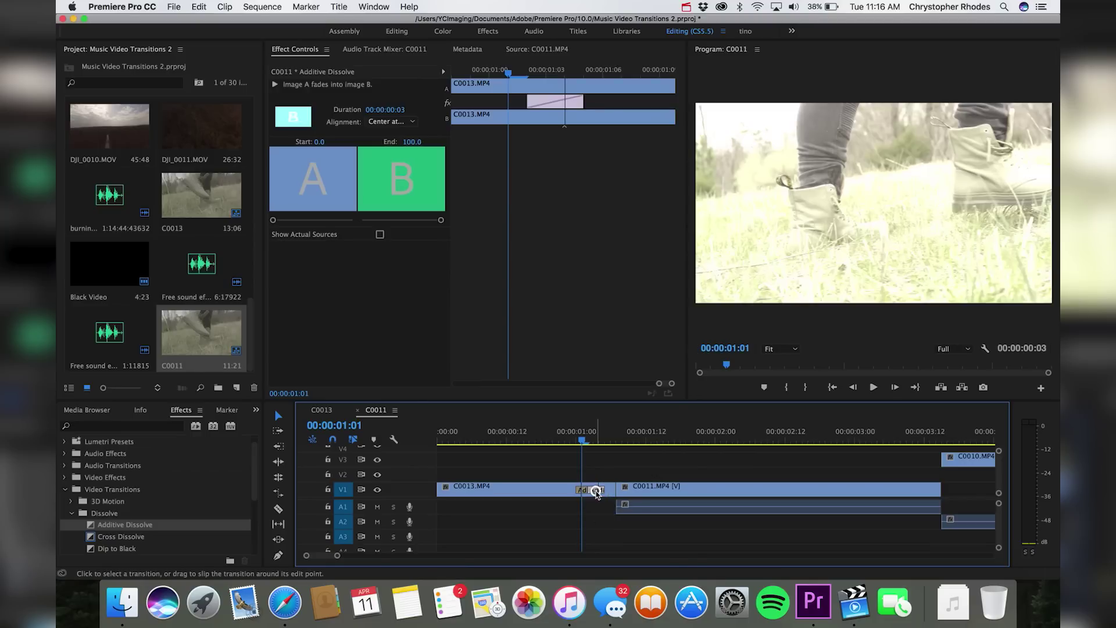
left_click(563, 433)
key("space")
key("space")
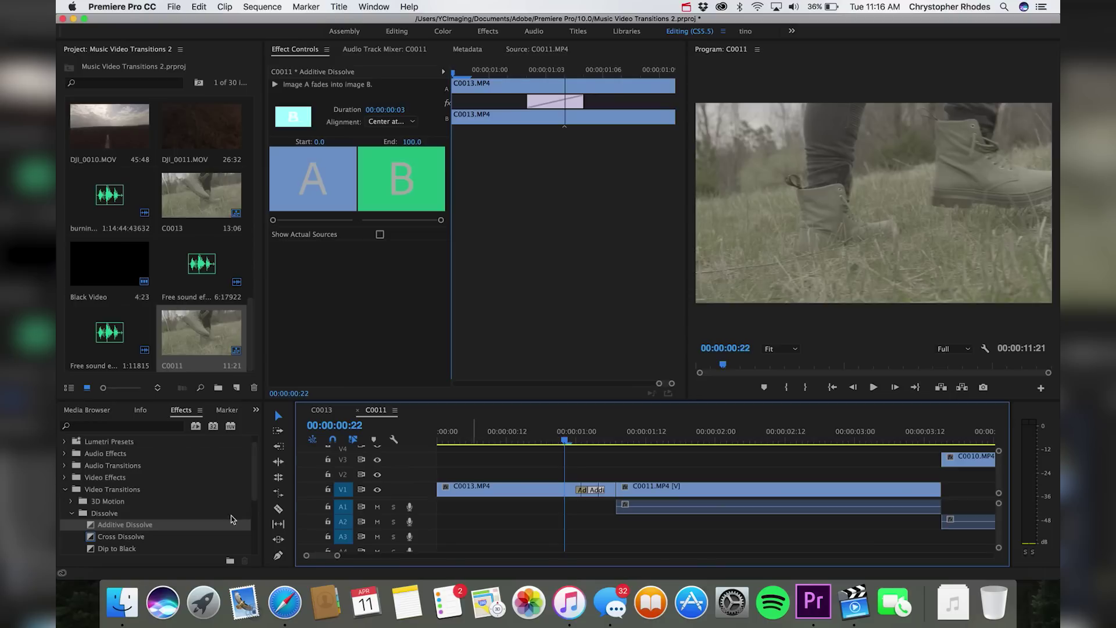
Add an Additive Dissolve between C0013.MP4 and C0011.MP4, shorten it to 3 frames, and save the project after previewing it.
left_click_drag(93, 526, 622, 490)
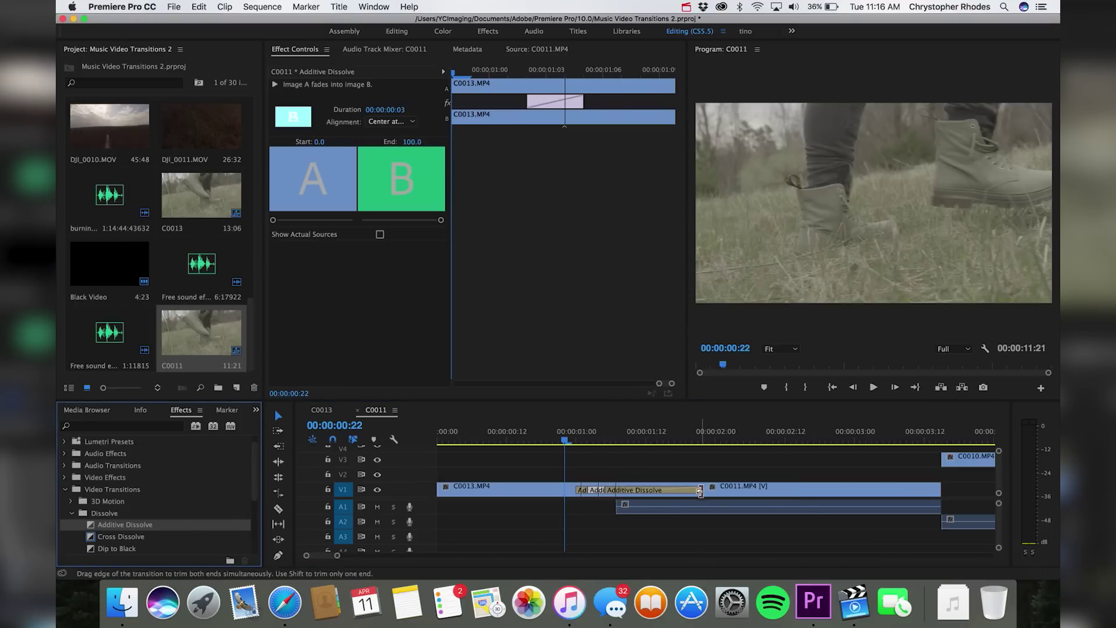
left_click_drag(701, 491, 615, 493)
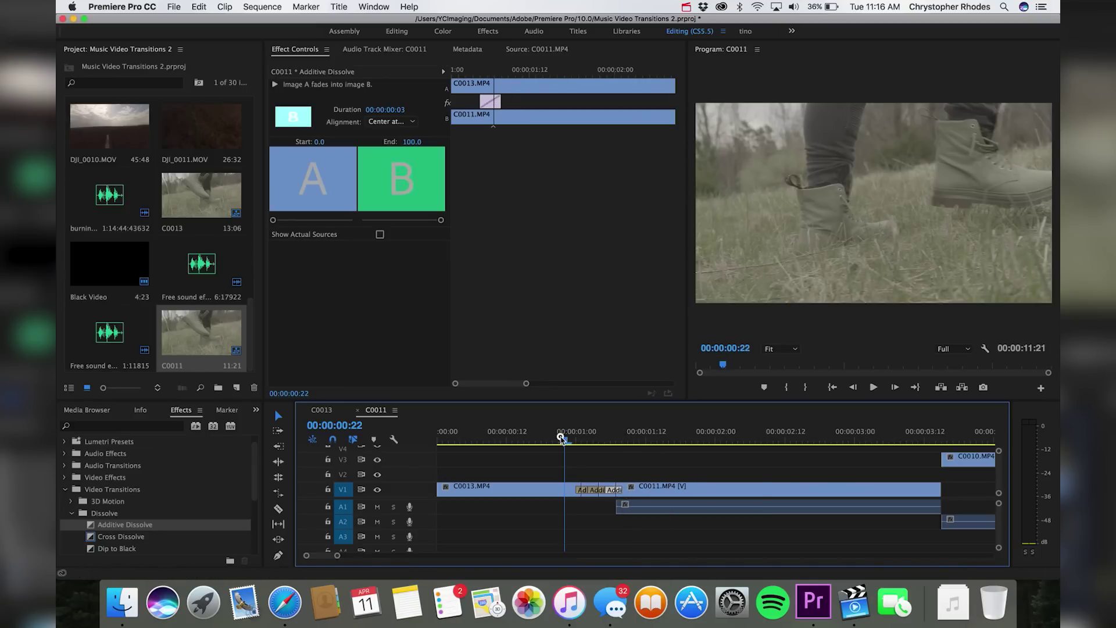
key("space")
left_click(561, 440)
key("space")
left_click(560, 439)
key("space")
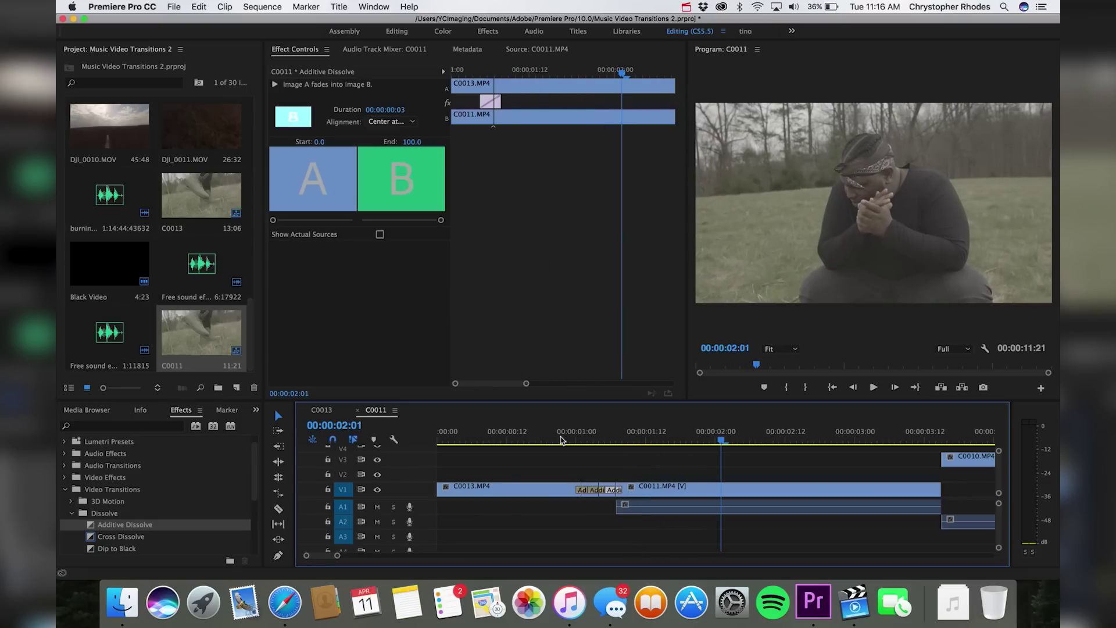
key("super+s")
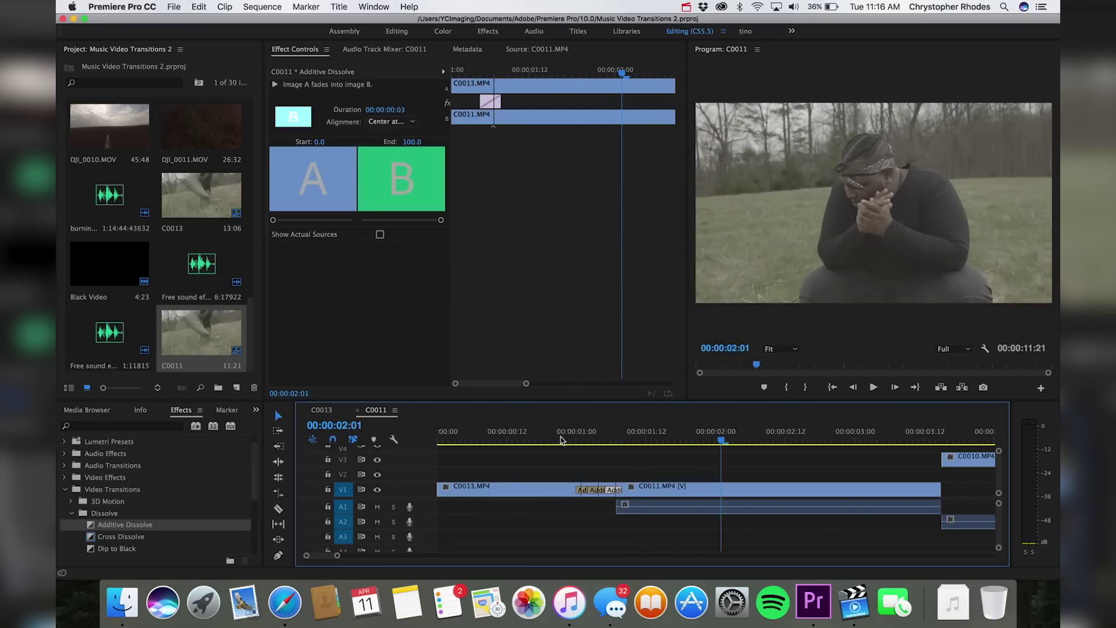
Select the C0011.MP4 clip on V1 and place the playhead ten frames before its end, at 00:00:03:05.
left_click(901, 436)
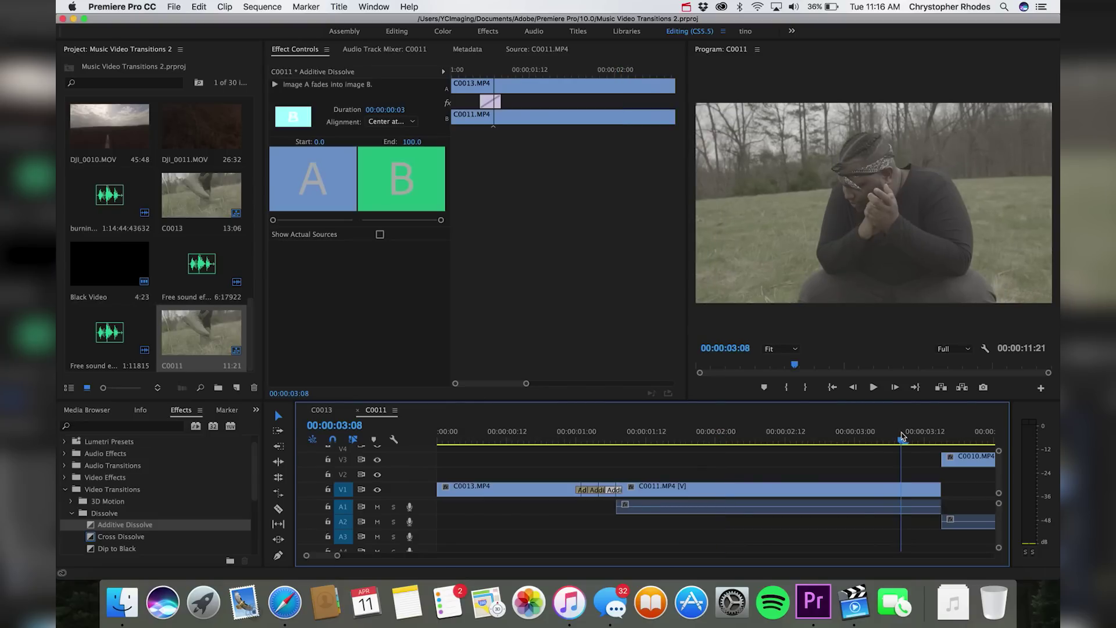
key("Right")
key("Right")
key("Right")
key("Right")
key("Right")
key("Right")
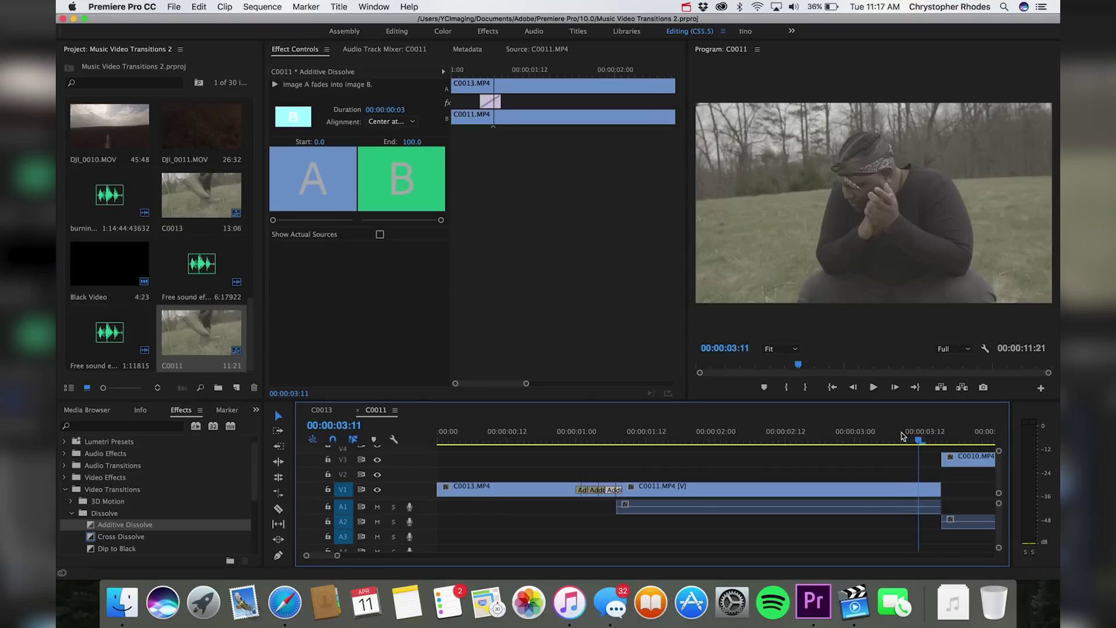
key("Right")
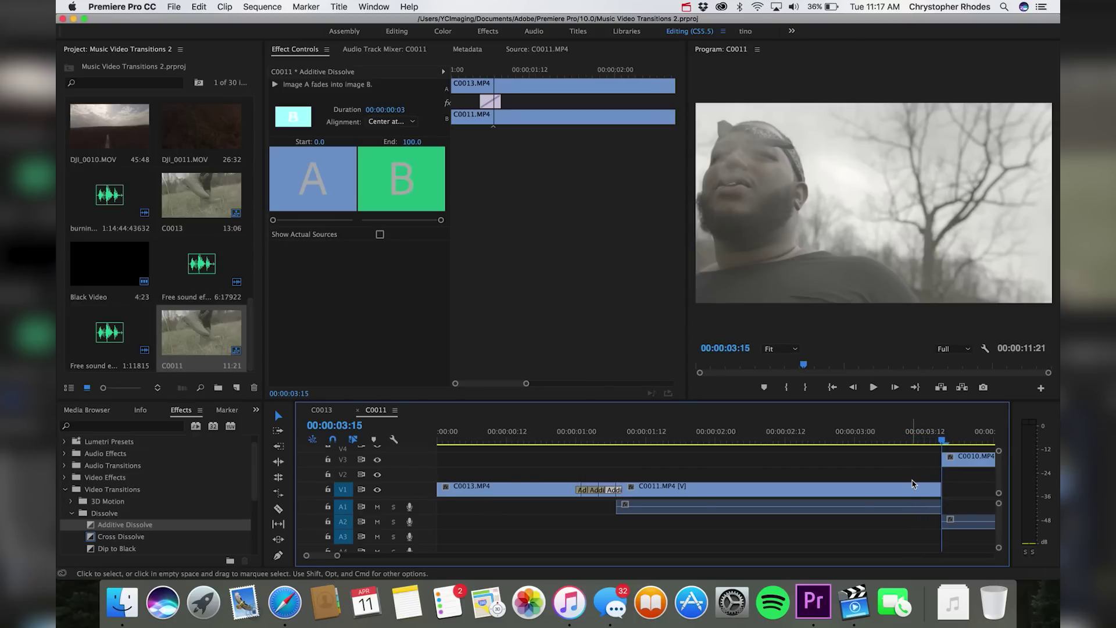
scroll(913, 480, "right", 4)
mouse_move(797, 443)
left_mouse_down()
mouse_move(787, 444)
mouse_move(798, 443)
left_mouse_up()
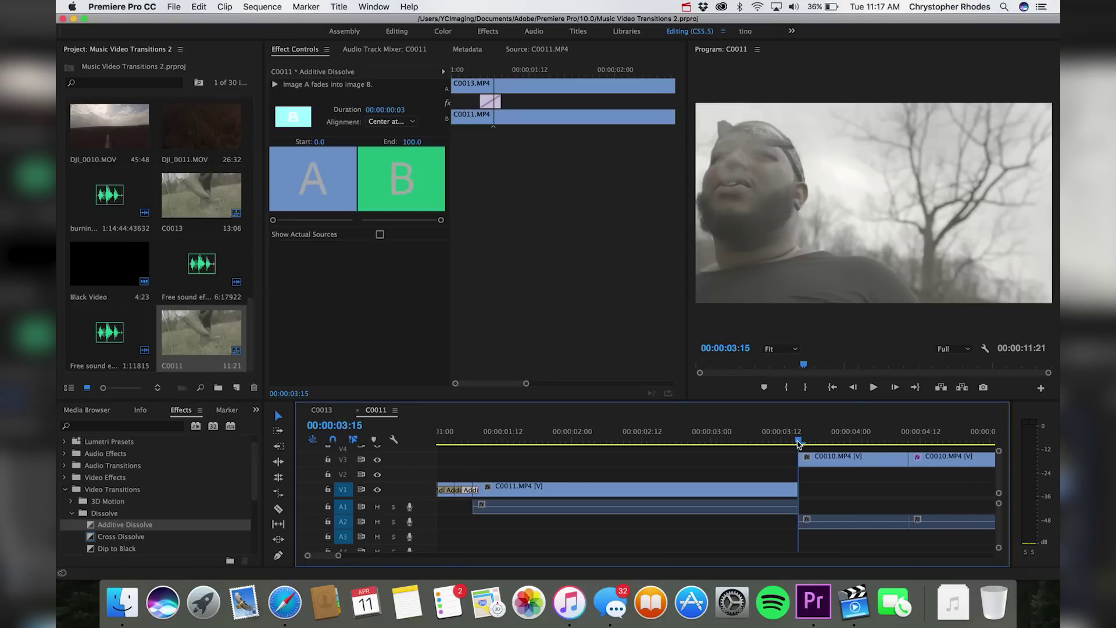
left_click(770, 494)
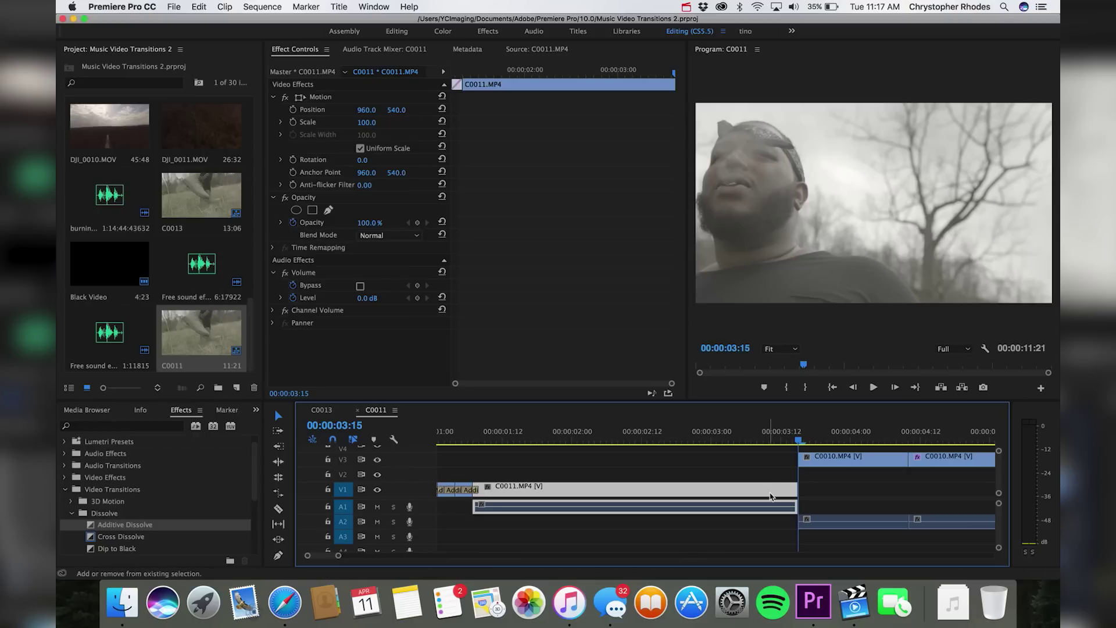
key("shift+Left")
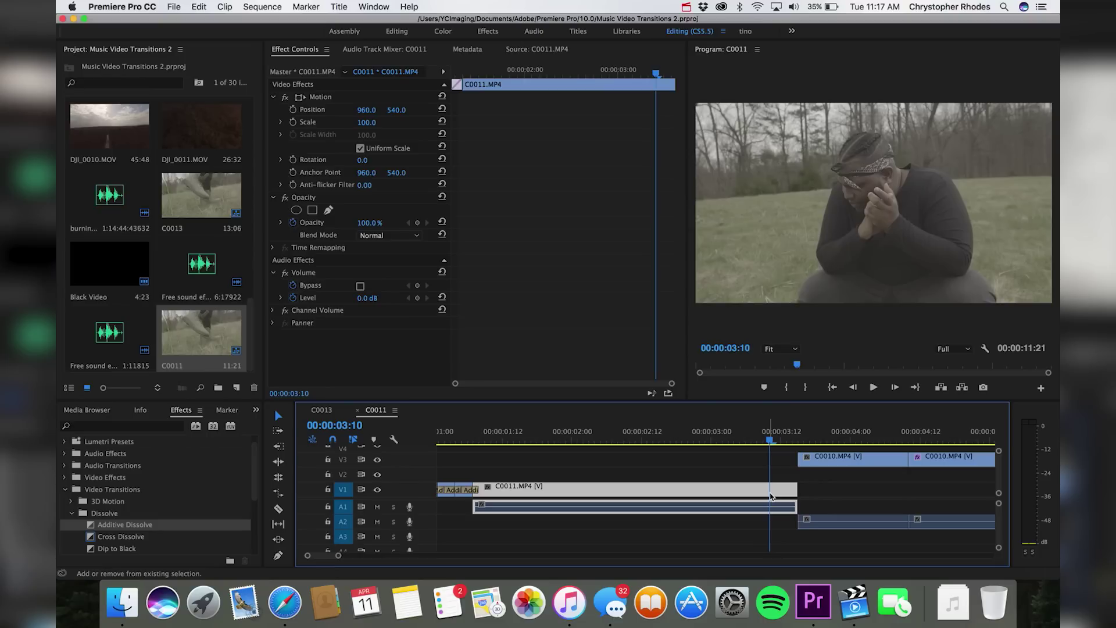
key("shift+Left")
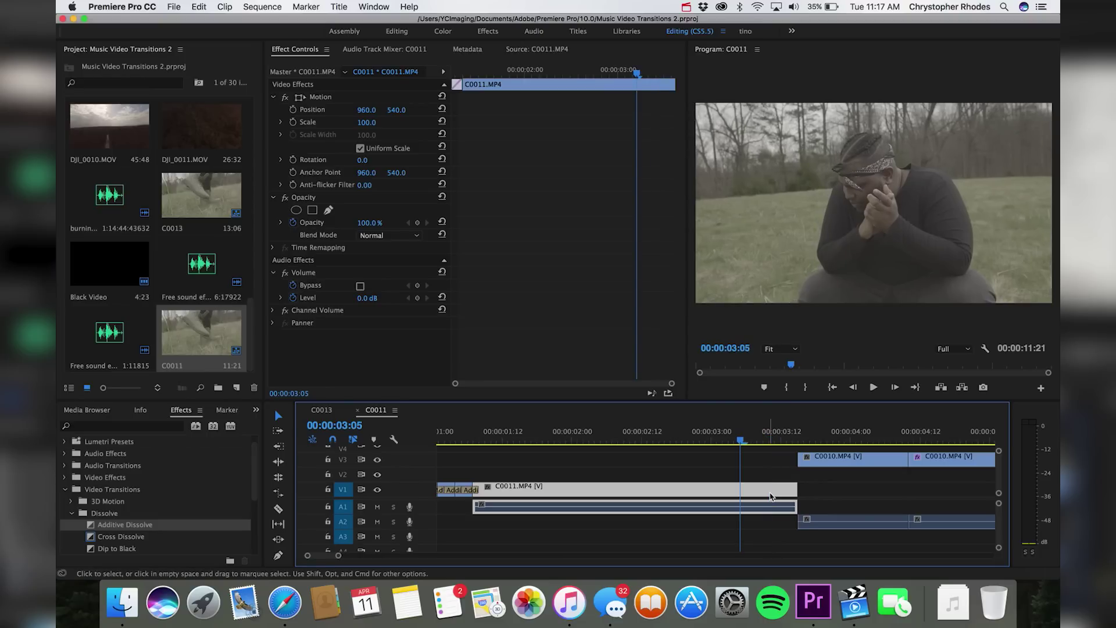
left_click(130, 426)
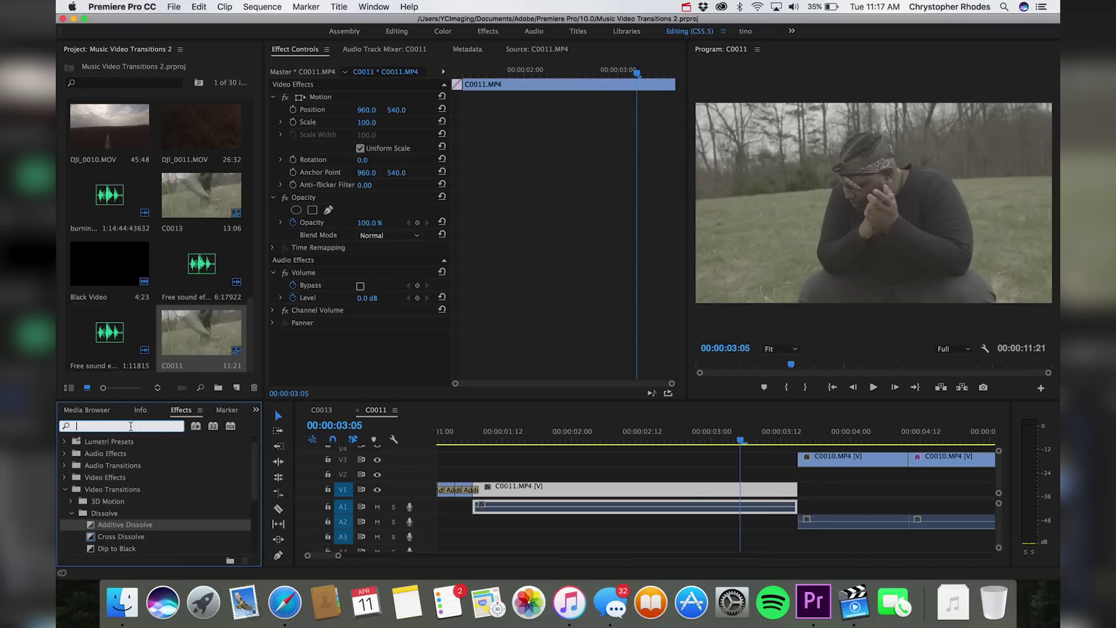
type("trans")
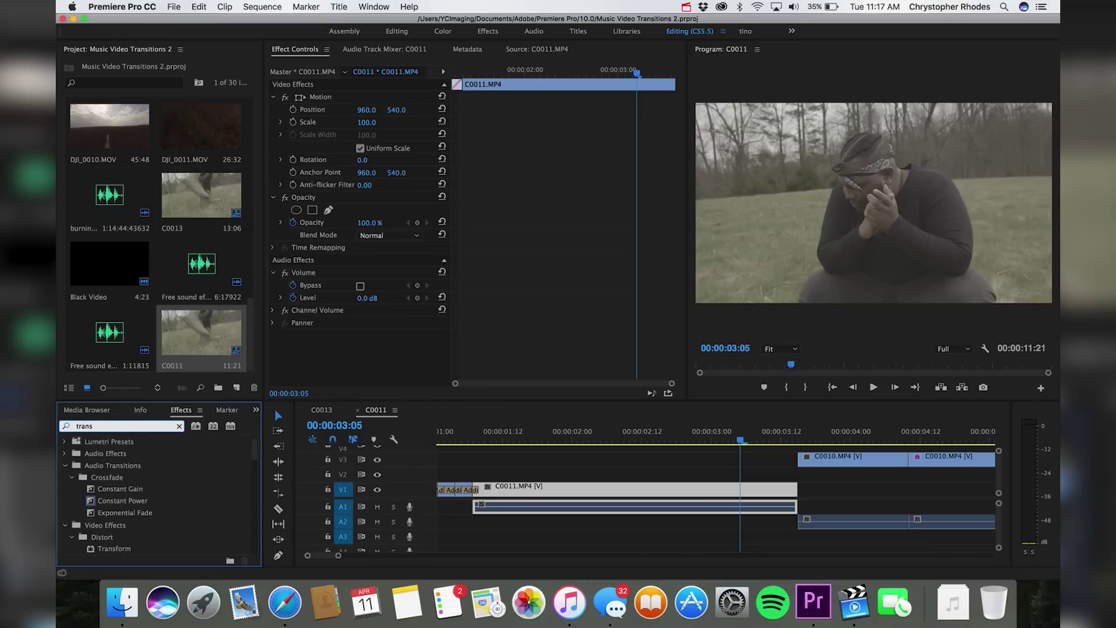
key("BackSpace")
key("BackSpace")
key("BackSpace")
key("BackSpace")
key("BackSpace")
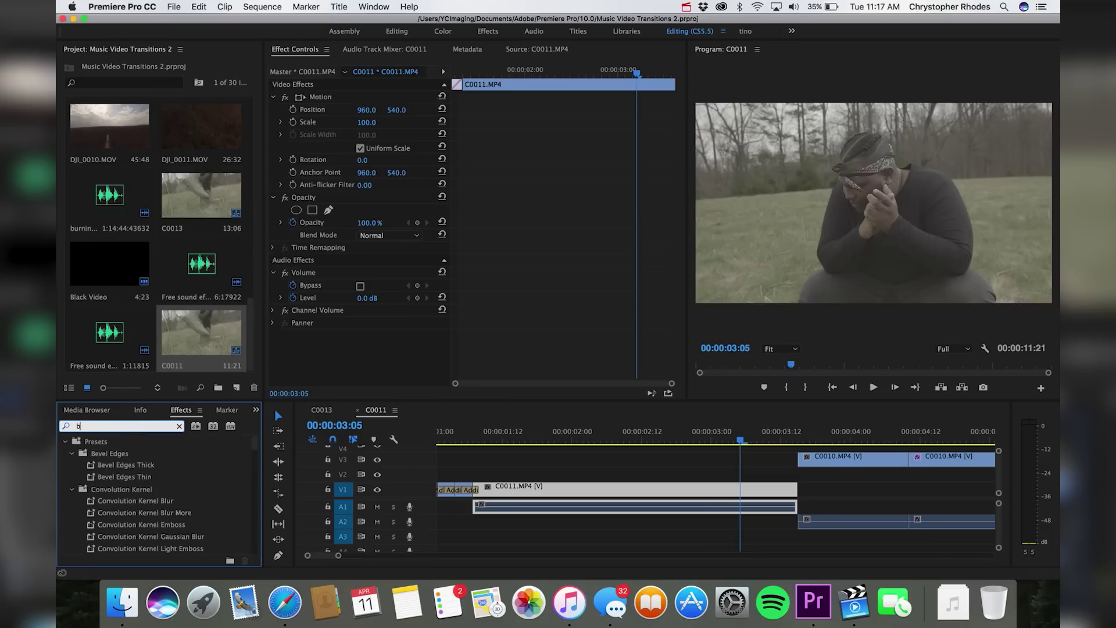
Find the Brightness & Contrast effect, apply it to the C0011.MP4 clip on V1, and reselect the clip.
type("brigh")
left_click_drag(119, 513, 709, 489)
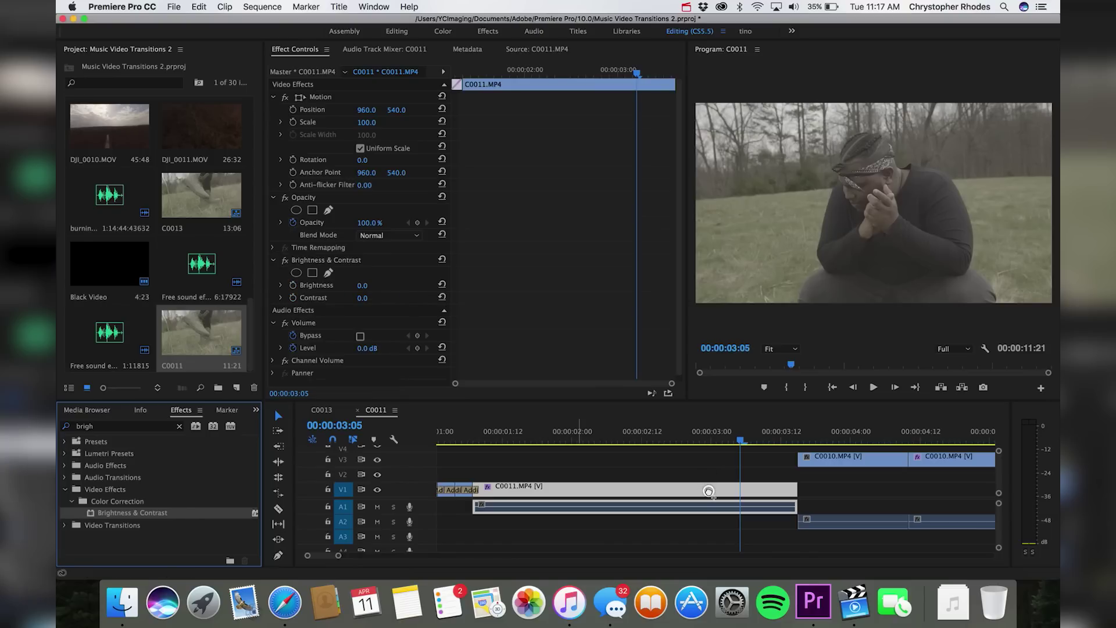
left_click(754, 475)
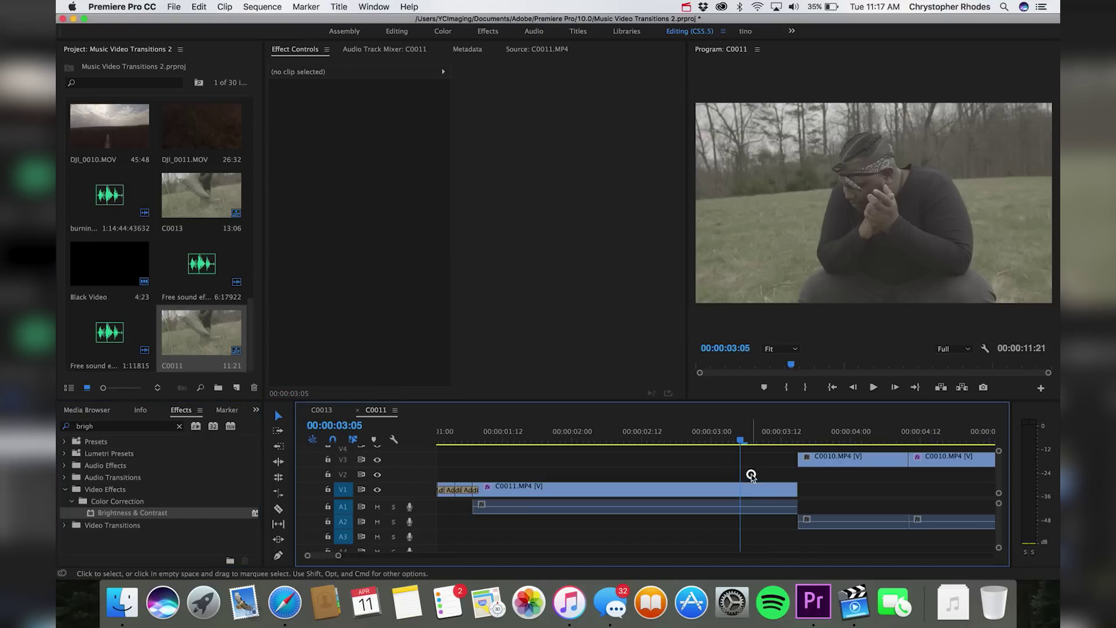
left_click(752, 491)
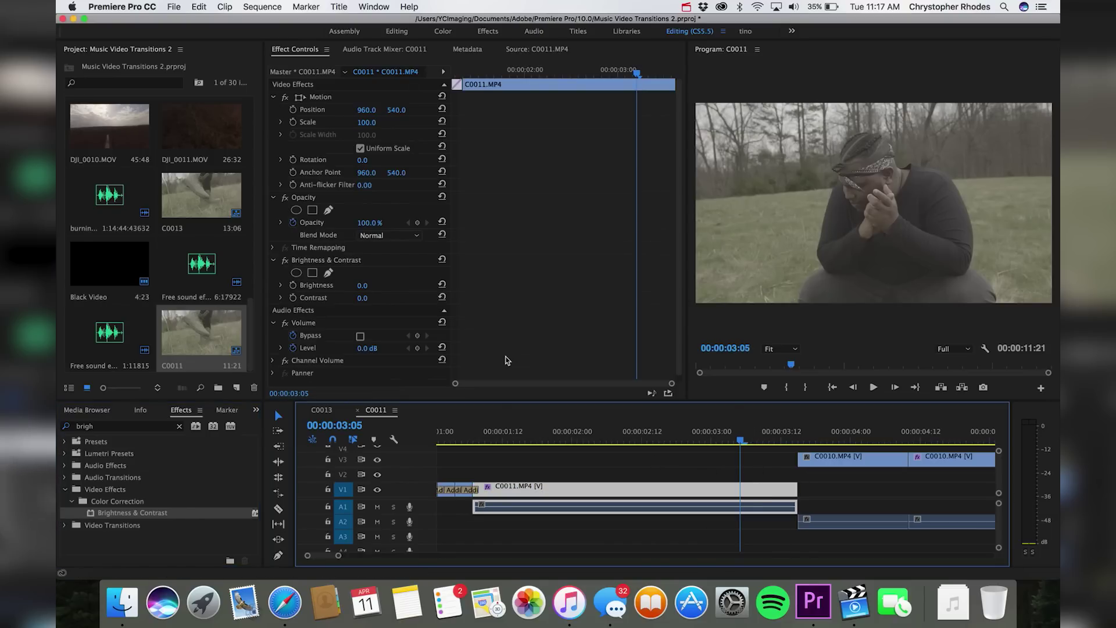
Turn on keyframing for Brightness and Contrast at 00:00:03:05, and move the playhead to the clip's end at 00:00:03:15.
left_click(293, 285)
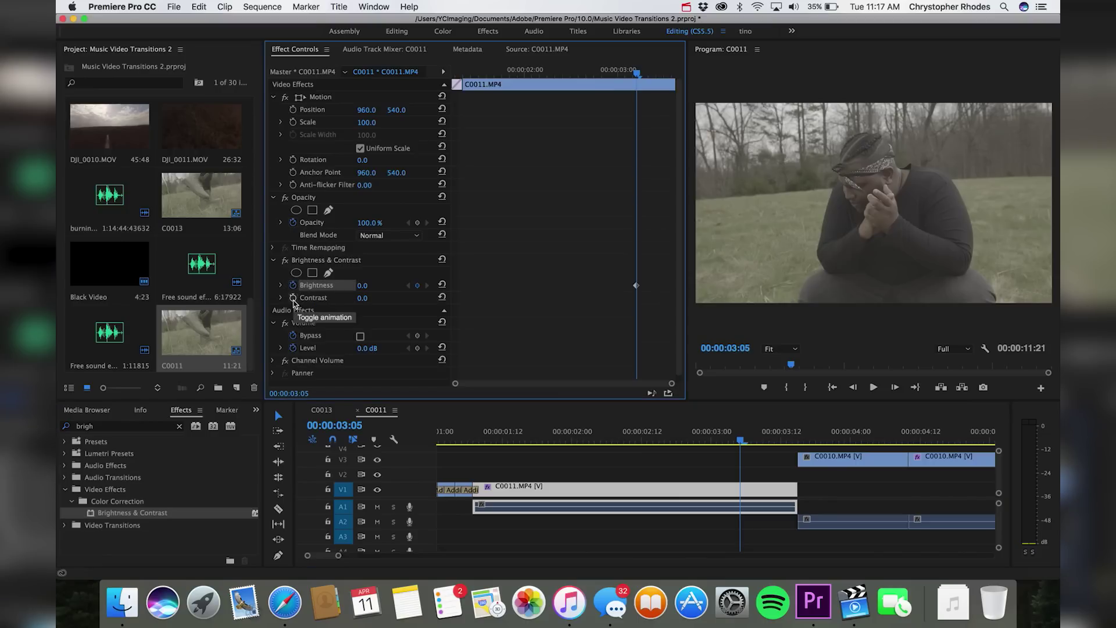
left_click(294, 298)
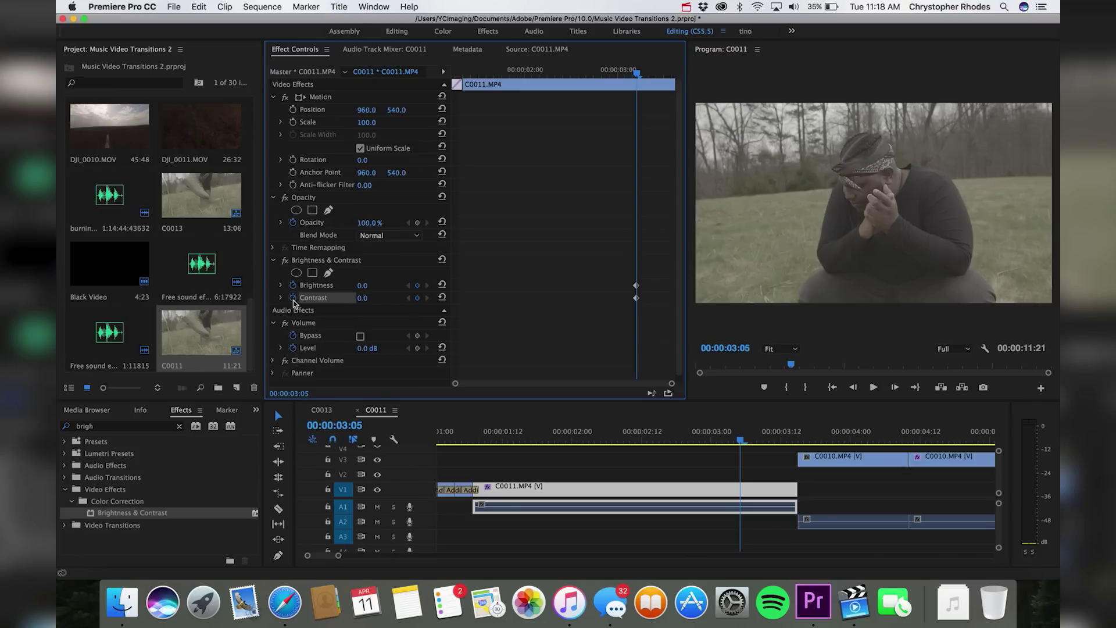
key("space")
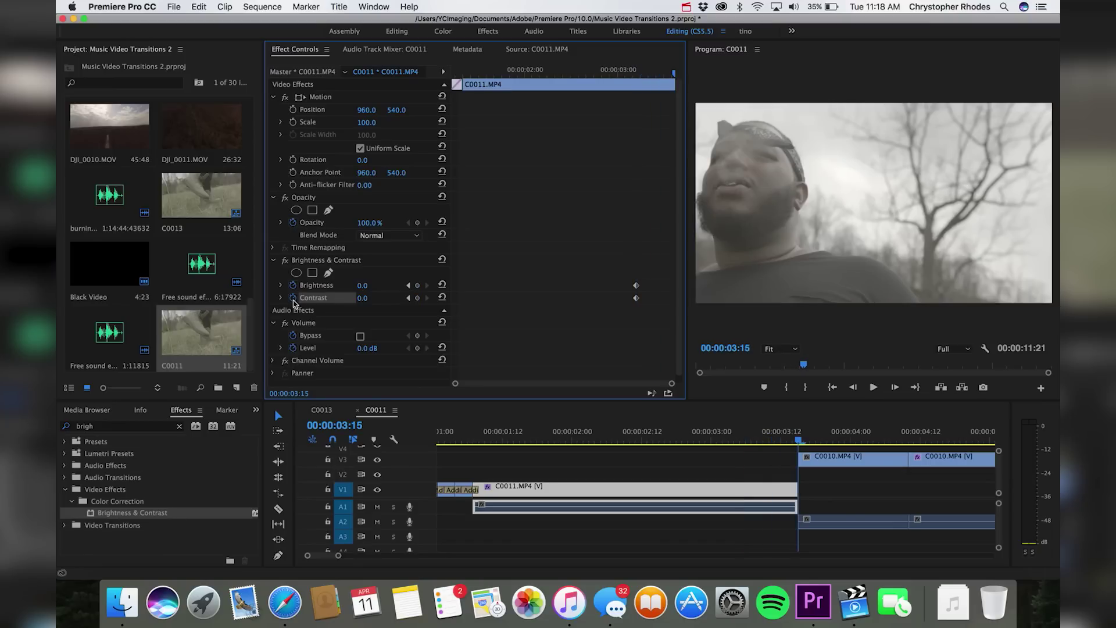
Add Brightness and Contrast keyframes at 00:00:03:15 with Brightness set to 100 and Contrast set to 44.
left_click(417, 285)
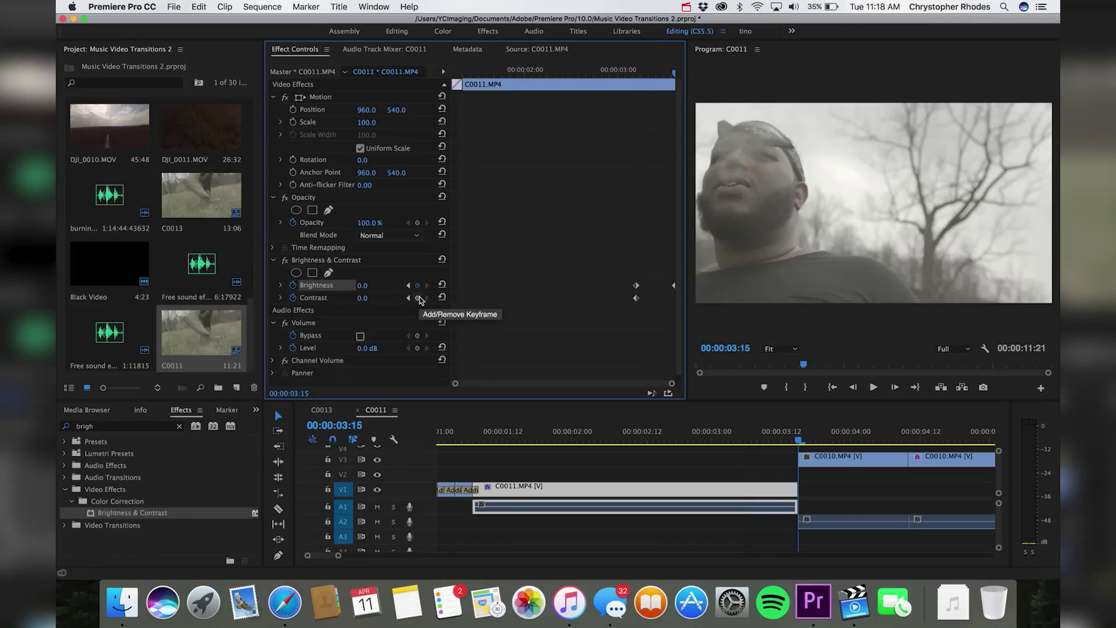
left_click(418, 298)
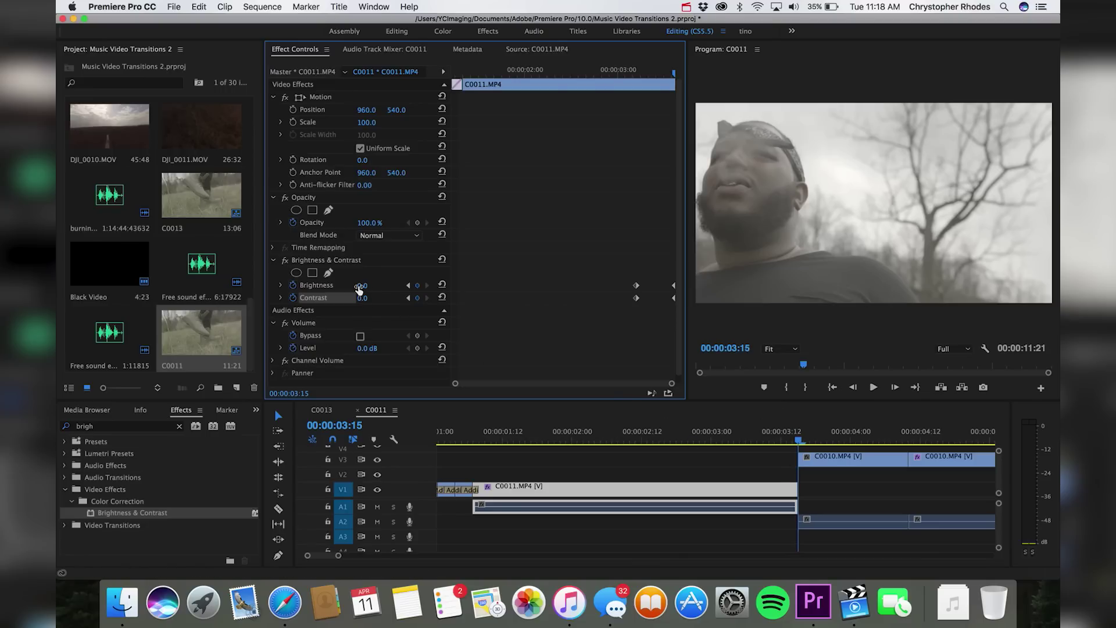
left_click(360, 285)
left_click(380, 279)
left_click_drag(365, 286, 362, 299)
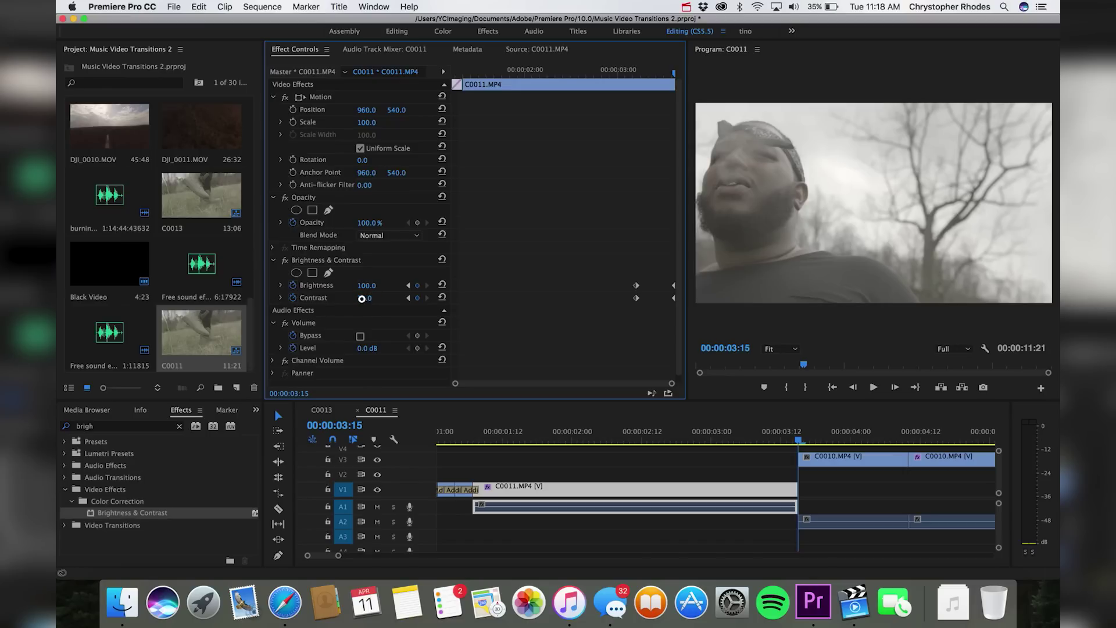
left_click_drag(362, 299, 372, 300)
Expand the Brightness and Contrast value and velocity graphs of the C0011.MP4 clip.
left_click(281, 285)
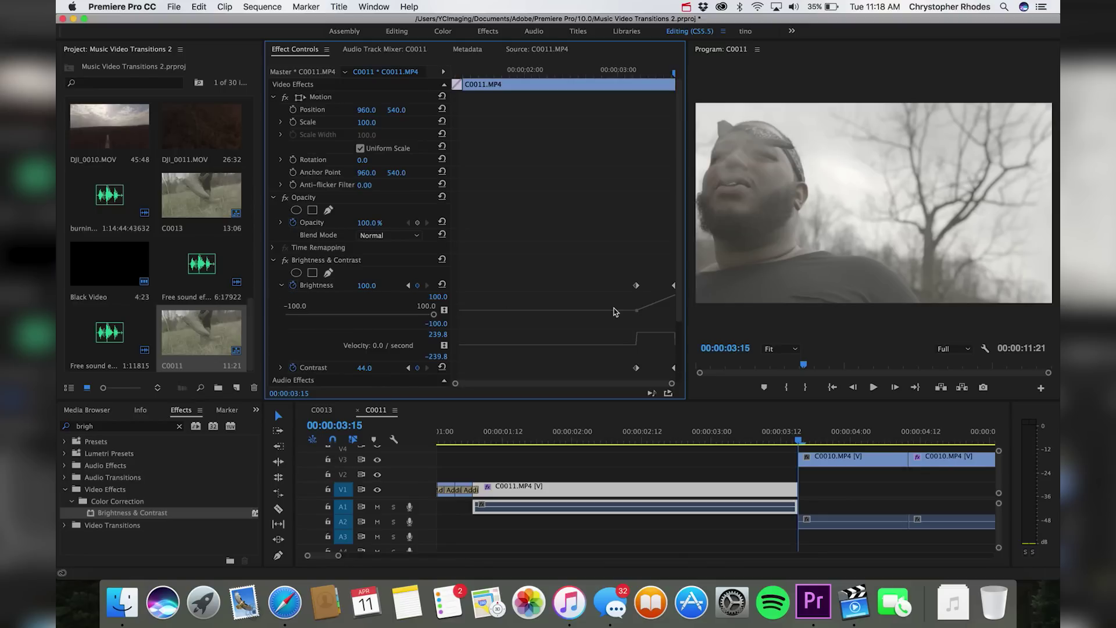
scroll(678, 291, "down", 3)
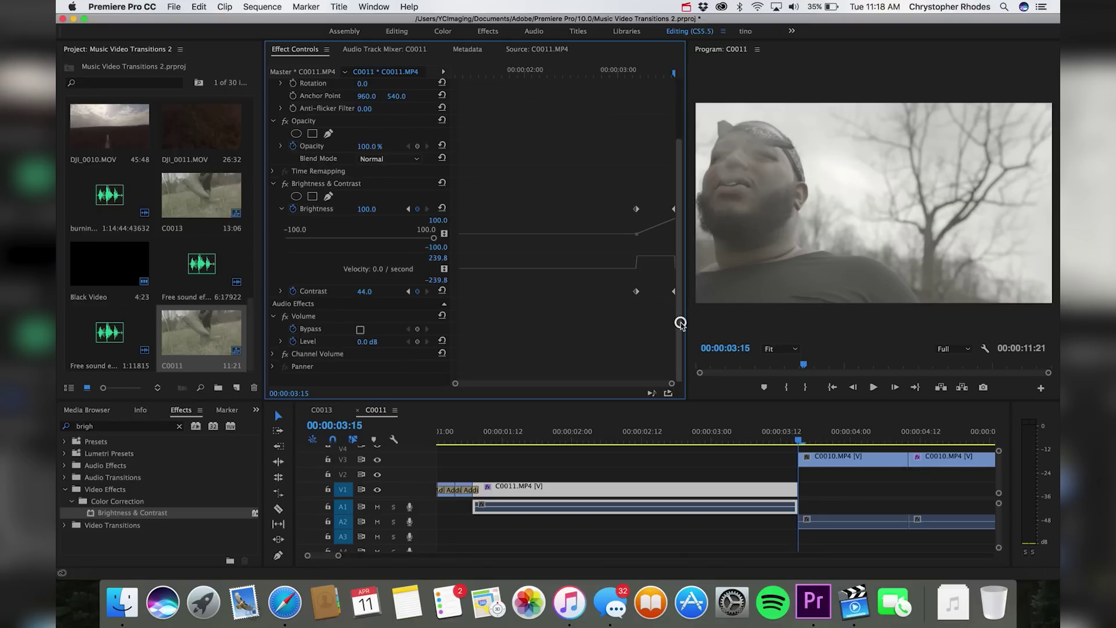
left_click(282, 292)
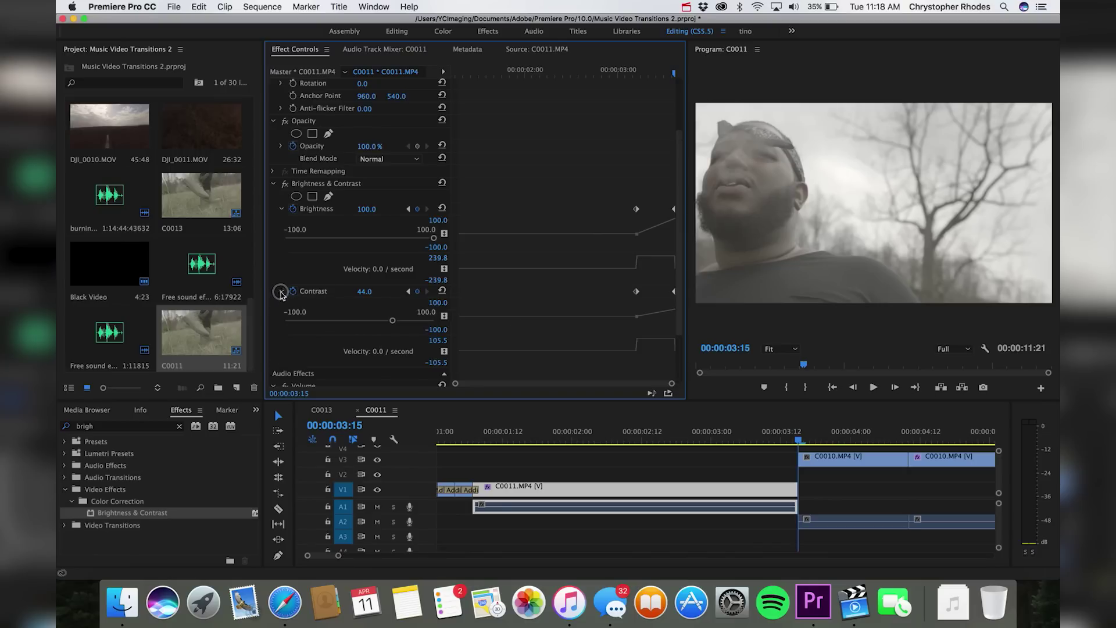
Play back the end of the C0011.MP4 clip to check the brightening, and return the playhead to 00:00:03:15.
left_click(726, 430)
key("space")
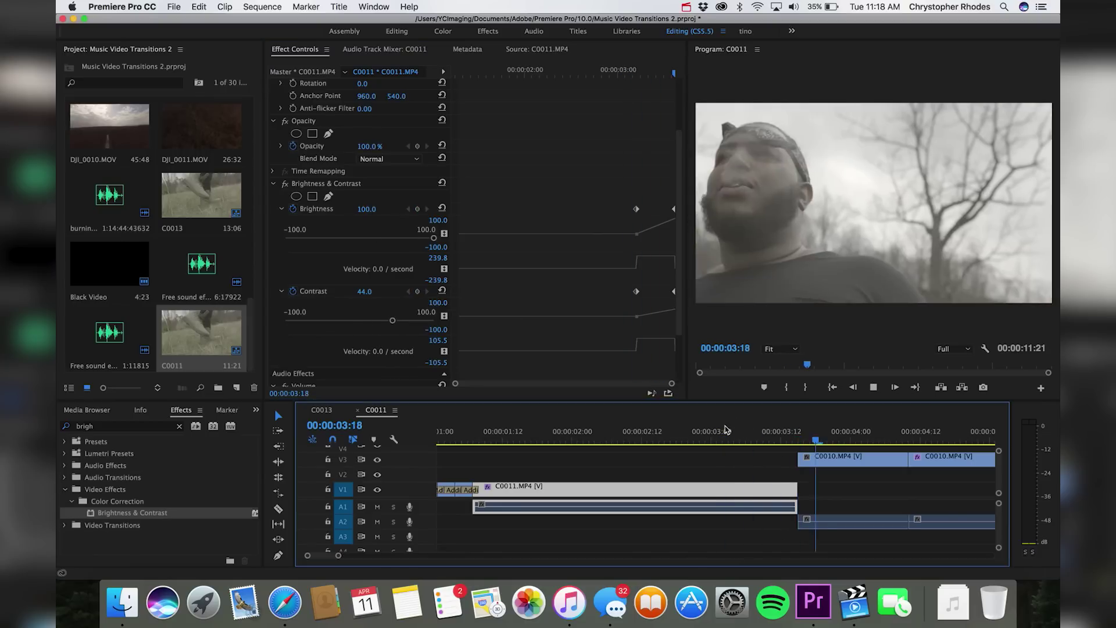
left_click(725, 429)
key("space")
left_click(726, 430)
key("space")
key("space")
key("Left")
key("Right")
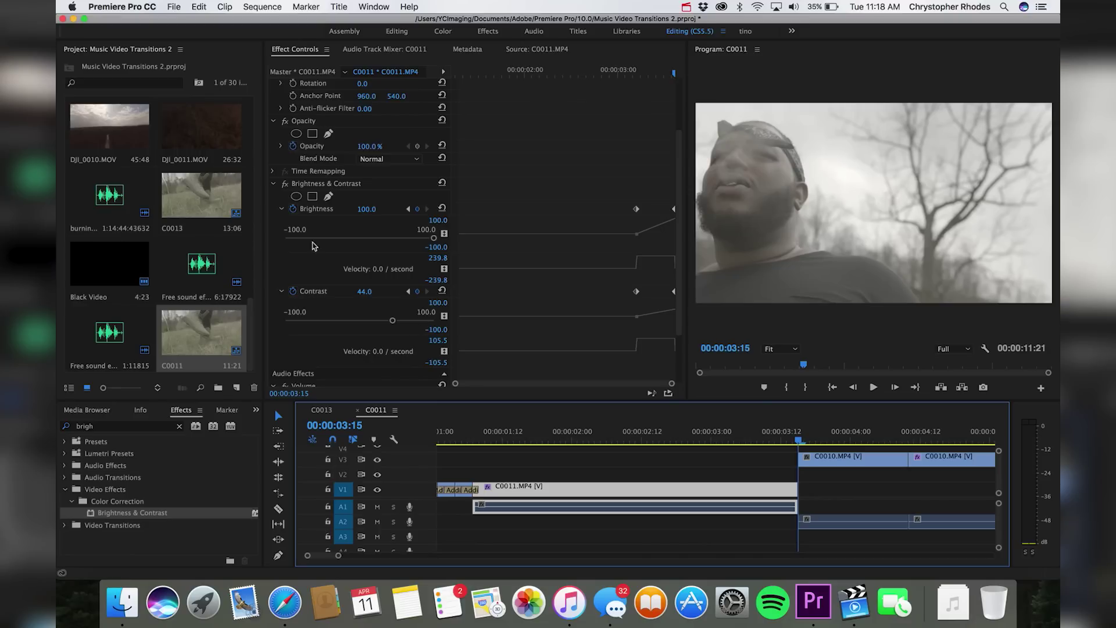
Ease the first Contrast and Brightness keyframes of C0011.MP4 so both curves start slowly and rise steeply toward the clip's end.
left_click(282, 209)
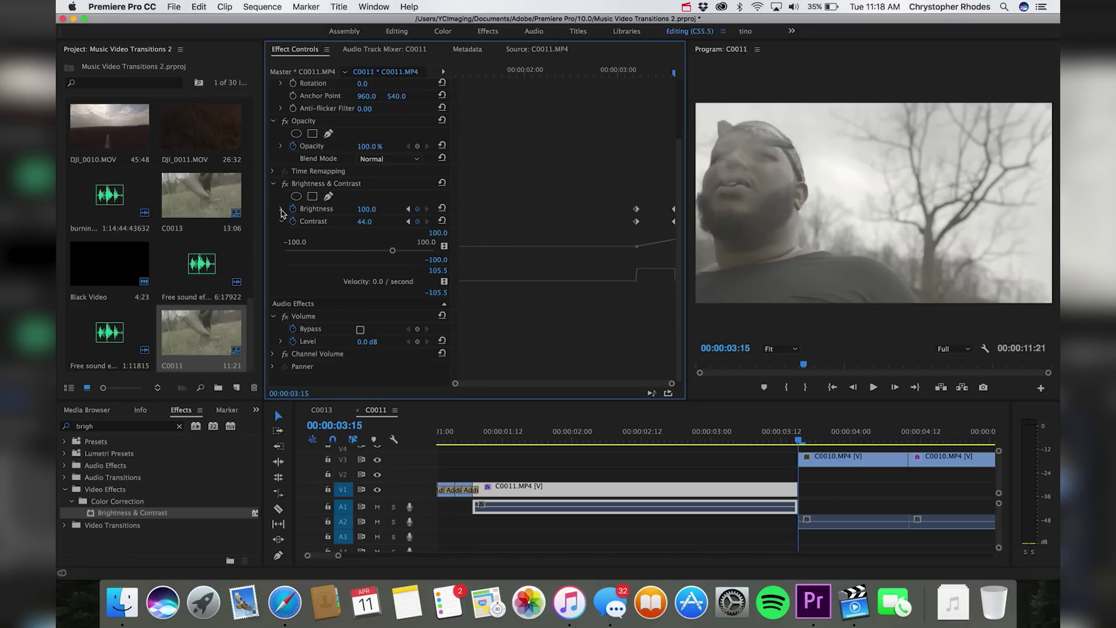
left_click(281, 209)
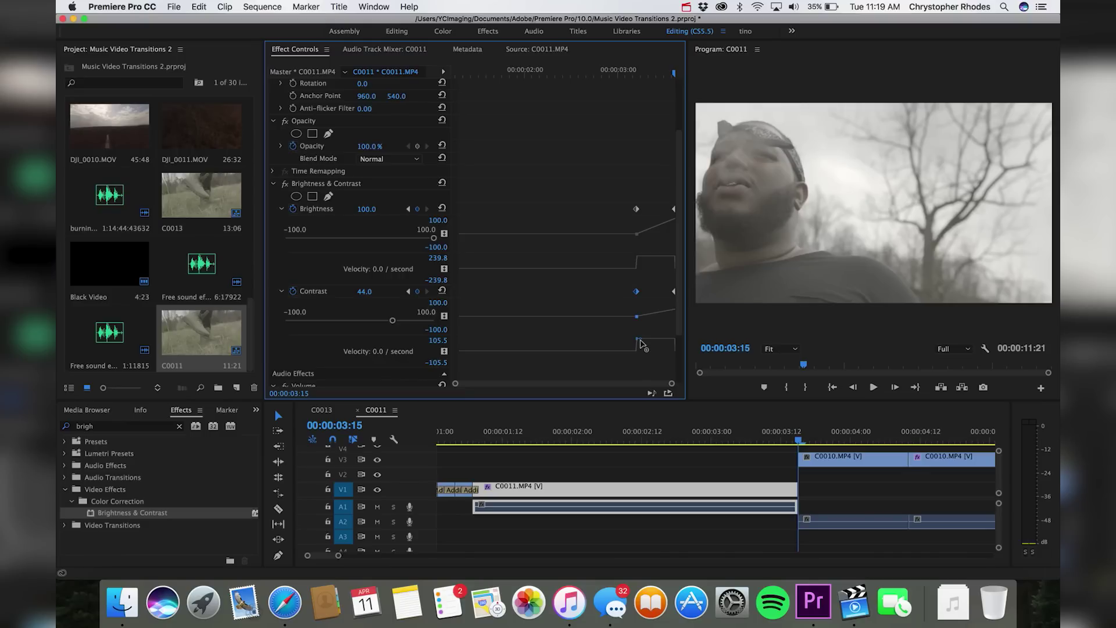
left_click_drag(642, 341, 683, 351)
mouse_move(678, 306)
left_mouse_down()
mouse_move(678, 351)
mouse_move(678, 323)
left_mouse_up()
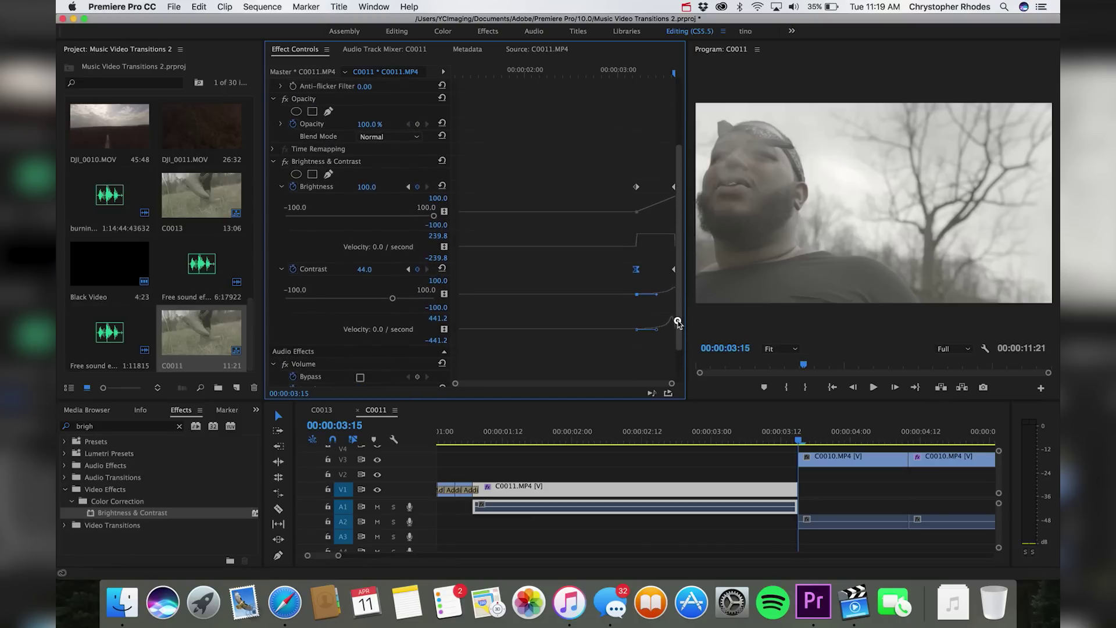
left_click(645, 235)
left_click_drag(646, 235, 670, 246)
Play back the cut from C0011.MP4 to C0010.MP4 to check the eased brightening.
left_click(730, 439)
left_click_drag(730, 442, 692, 440)
key("space")
key("space")
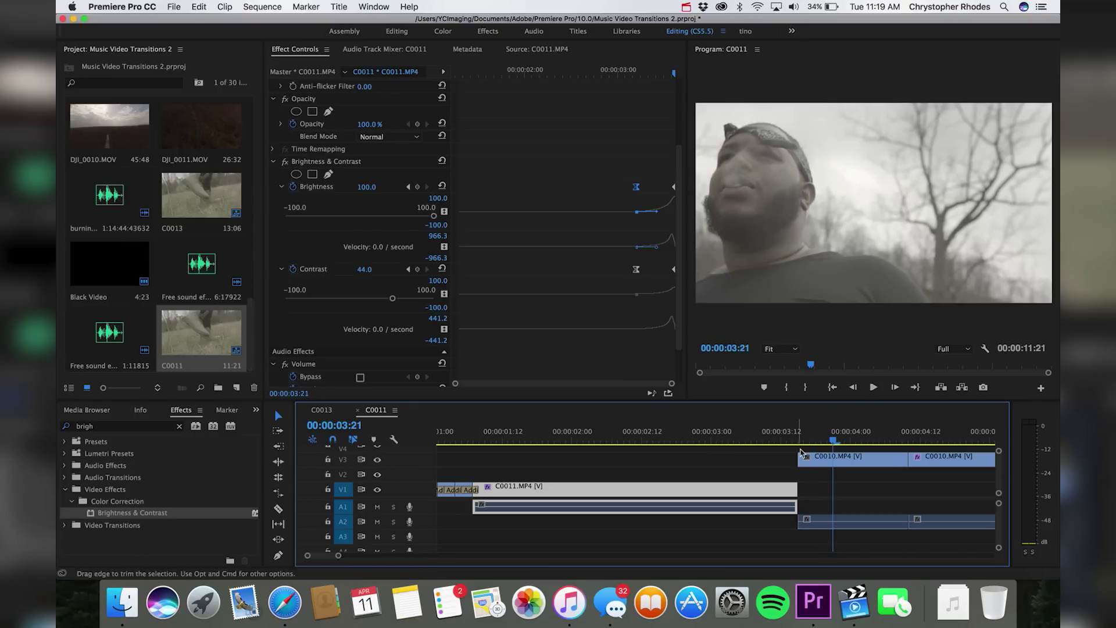
Apply Brightness & Contrast to the first C0010.MP4 clip on V3 and turn on keyframing for both properties at 00:00:03:15.
left_click(798, 441)
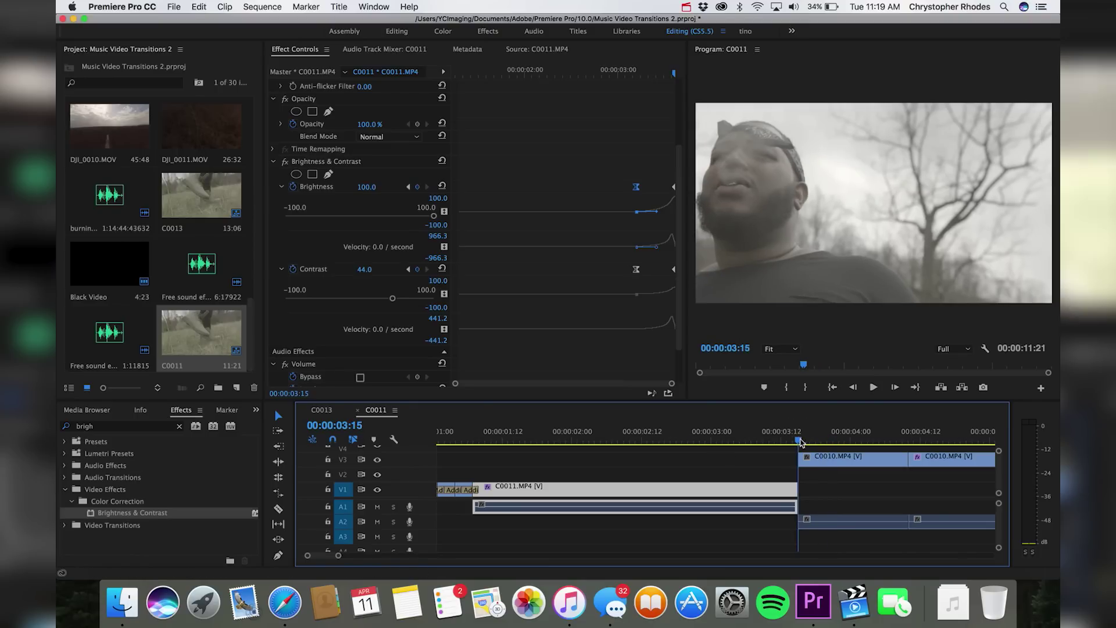
left_click(134, 514)
left_click_drag(134, 514, 850, 468)
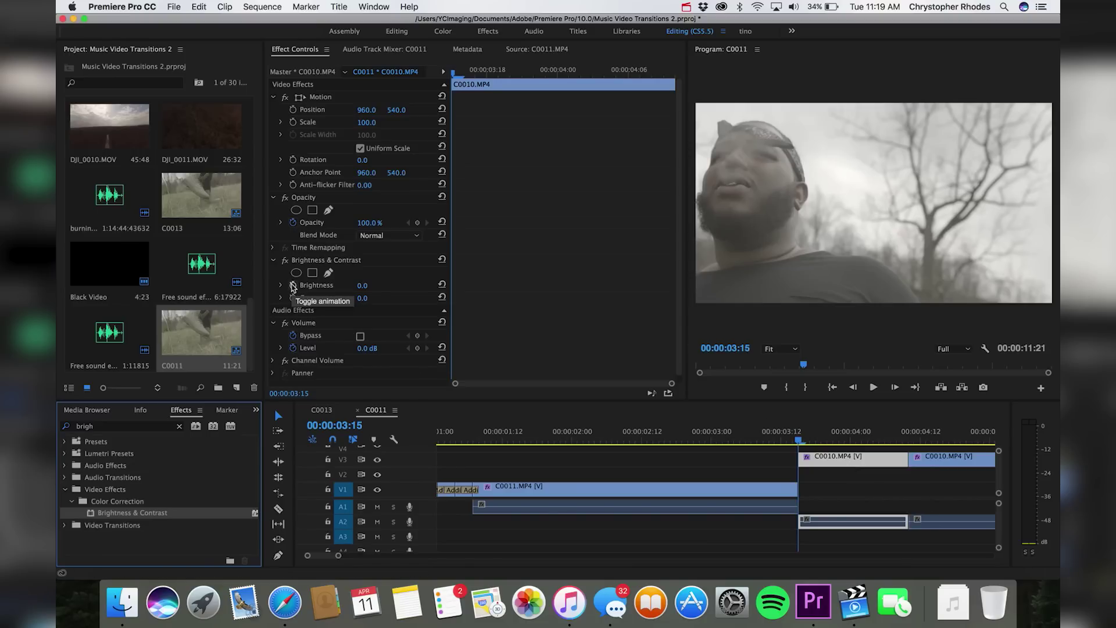
left_click(293, 285)
left_click(293, 298)
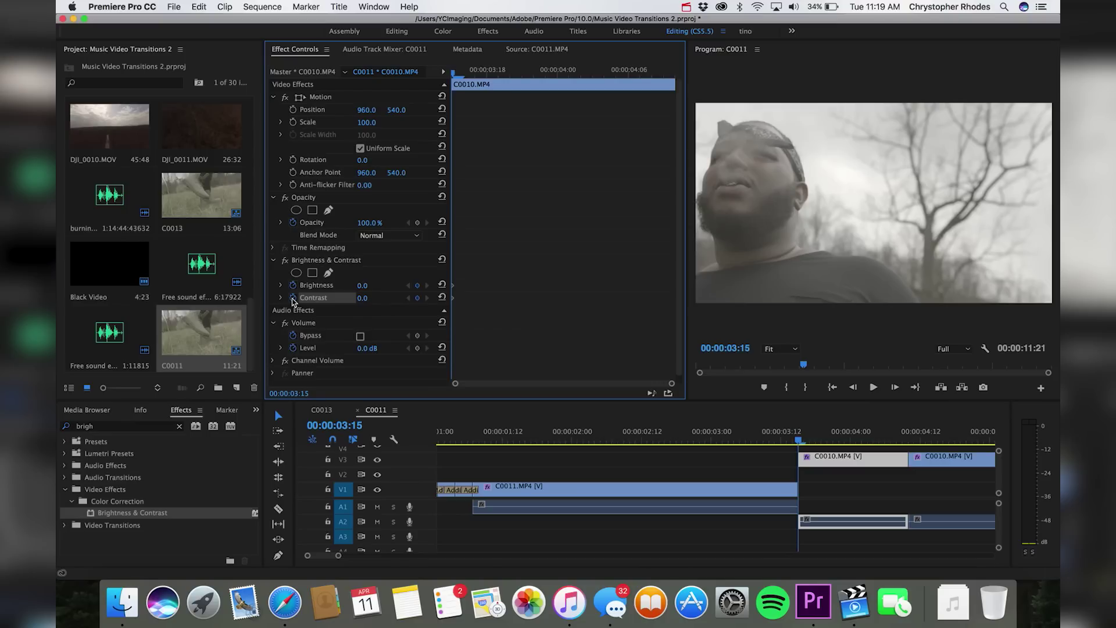
Add Brightness and Contrast keyframes at 00:00:04:01, and set the keyframes at the clip's start to Brightness 100 and Contrast 40.
key("shift+Right")
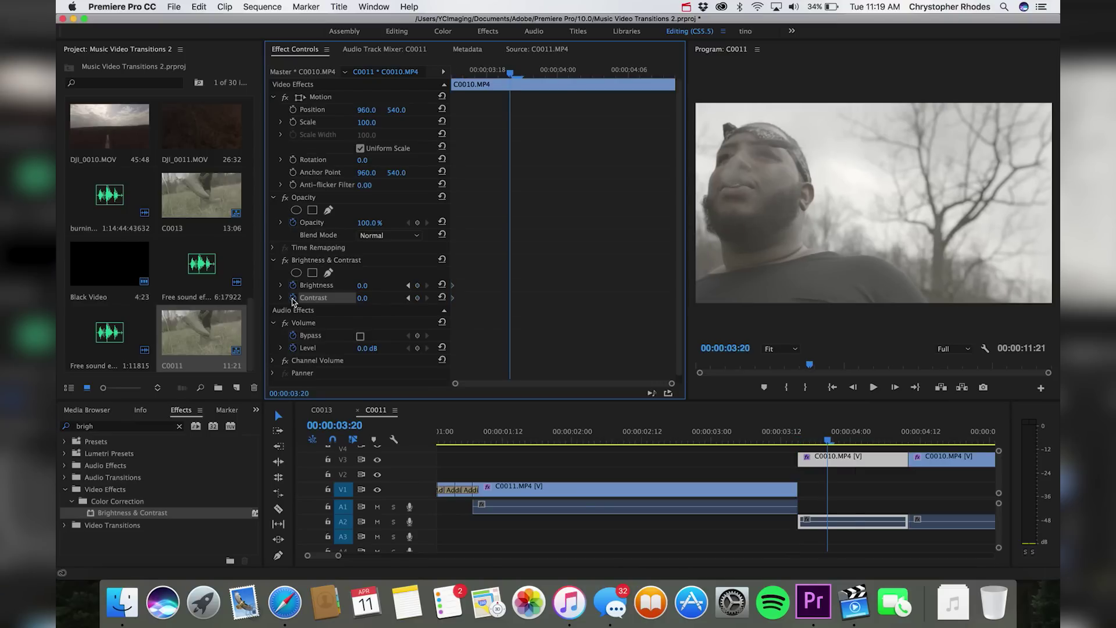
key("shift+Right")
left_click(419, 285)
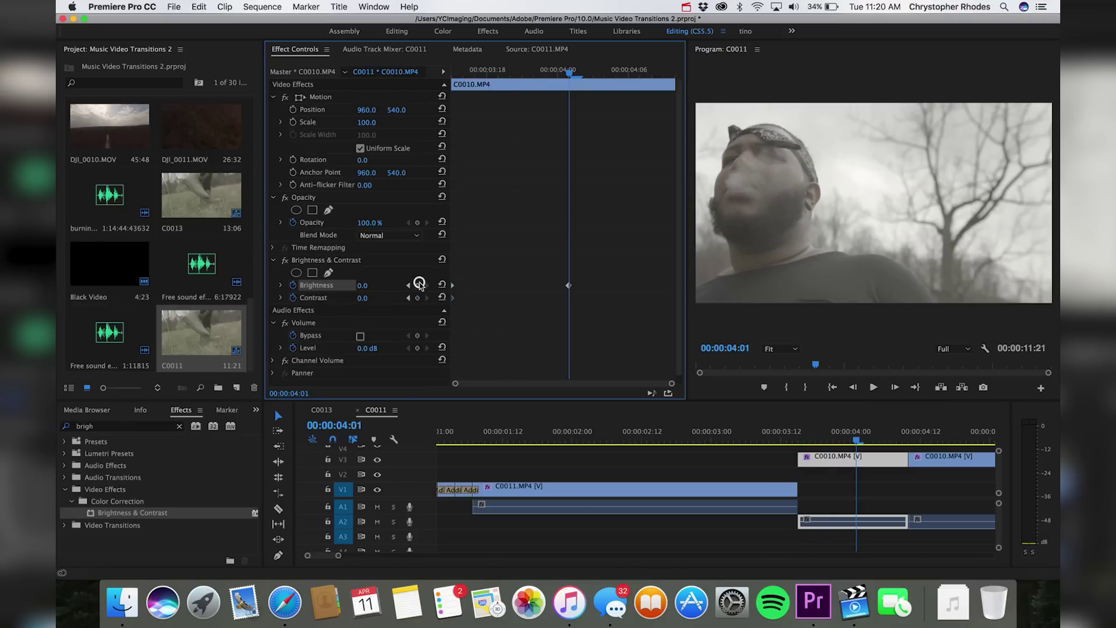
left_click(417, 298)
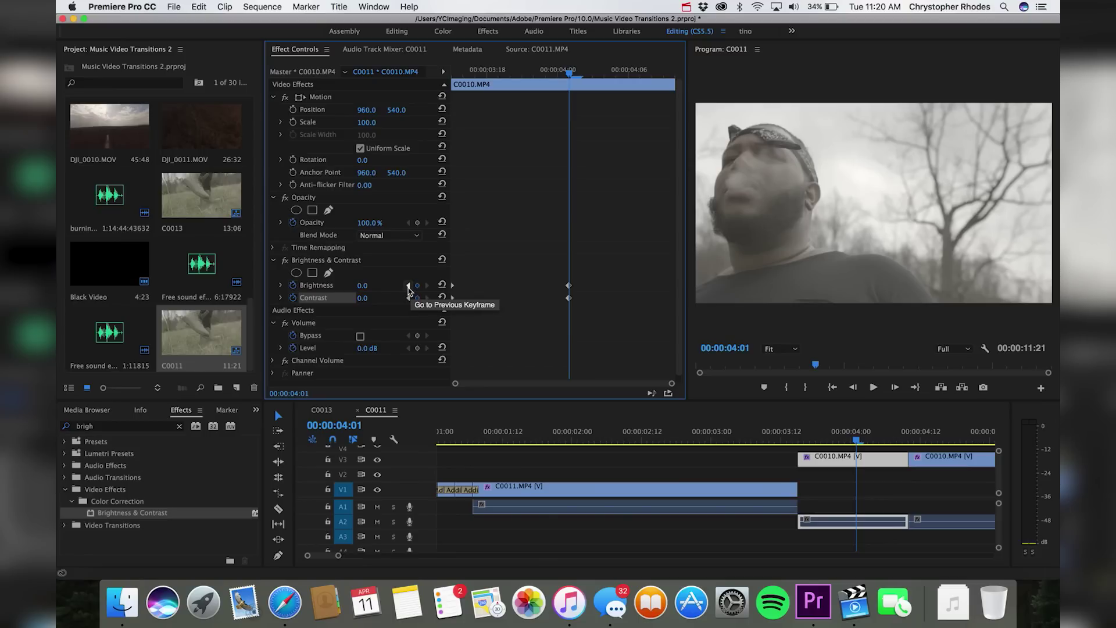
left_click(408, 285)
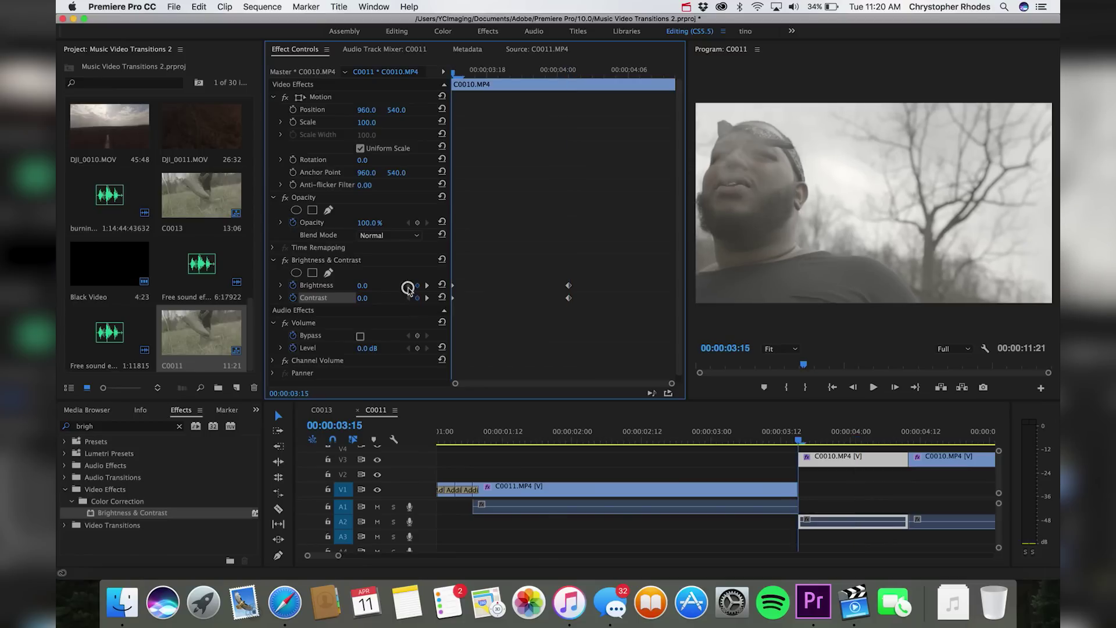
mouse_move(361, 286)
left_mouse_down()
mouse_move(372, 285)
mouse_move(365, 297)
left_mouse_up()
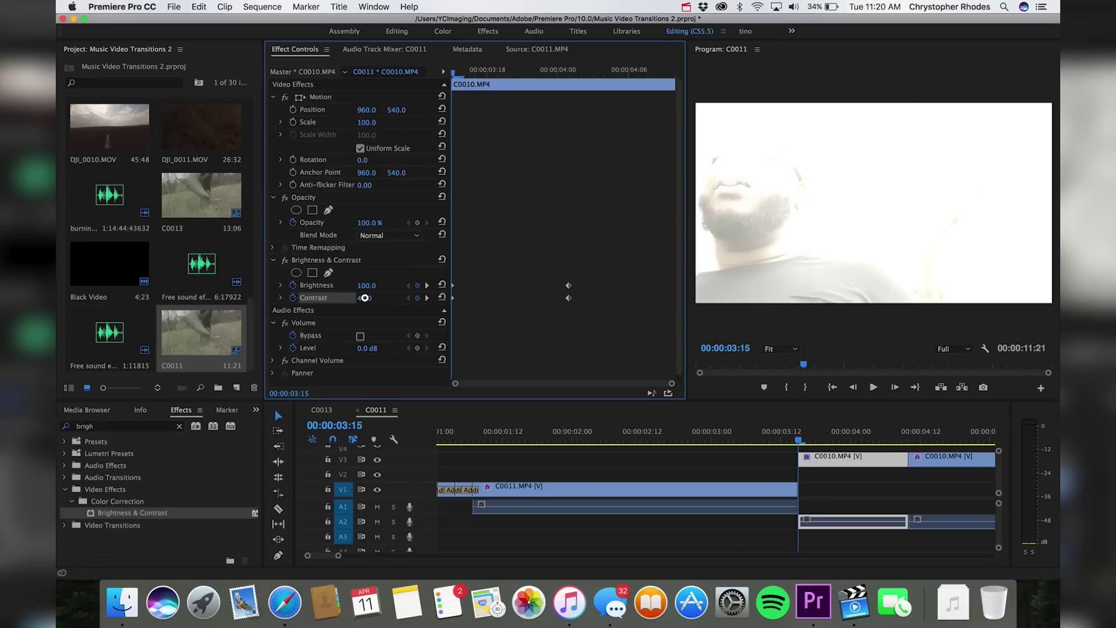
Ease the second Brightness and Contrast keyframes of C0010.MP4 so both curves fall steeply from the clip's start and level off gradually.
left_click(281, 285)
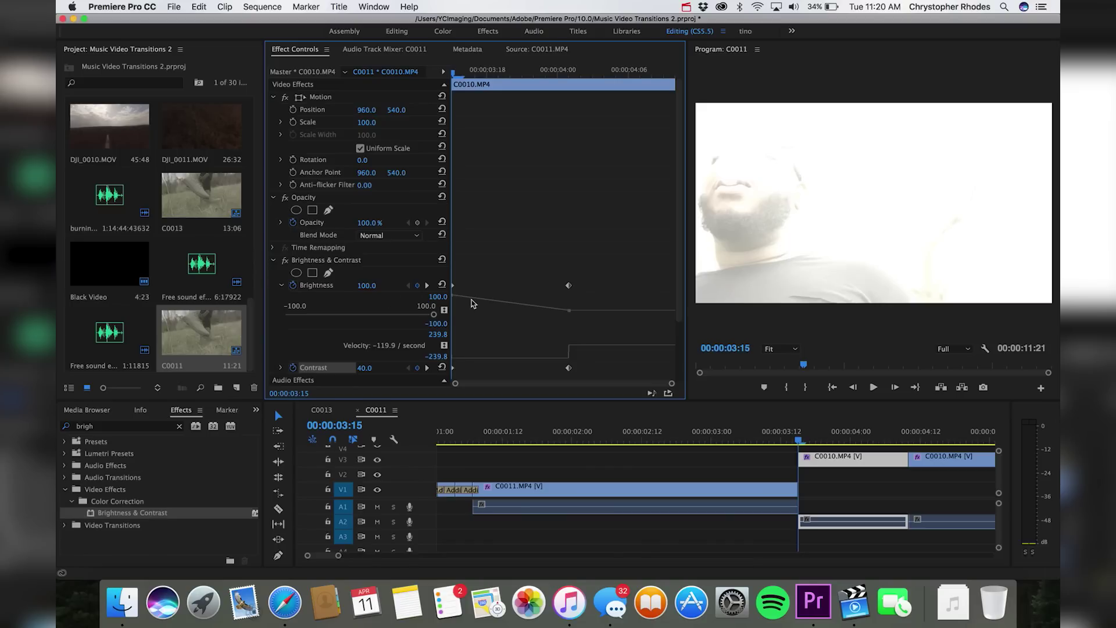
left_click(569, 347)
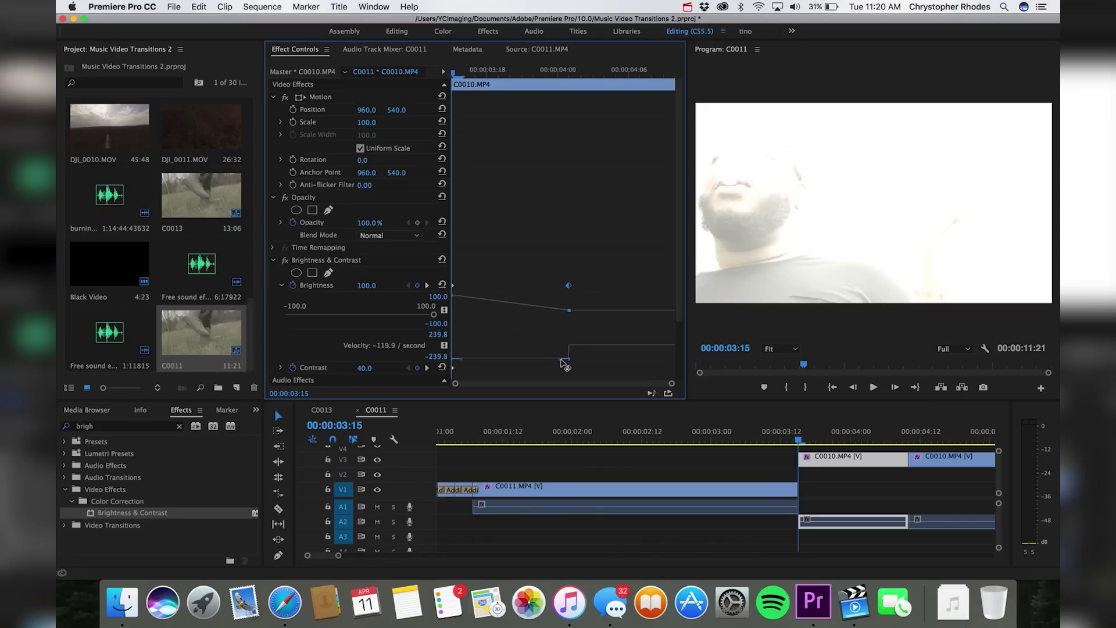
left_click_drag(560, 361, 497, 348)
scroll(674, 308, "down", 3)
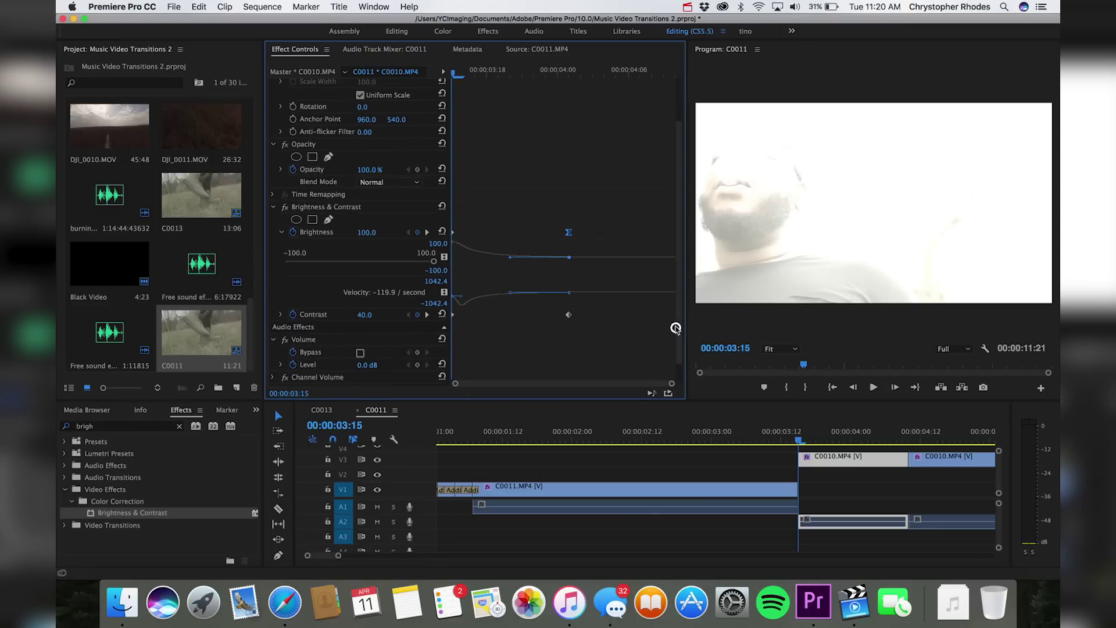
left_click(281, 315)
left_click_drag(679, 297, 678, 337)
left_click(569, 309)
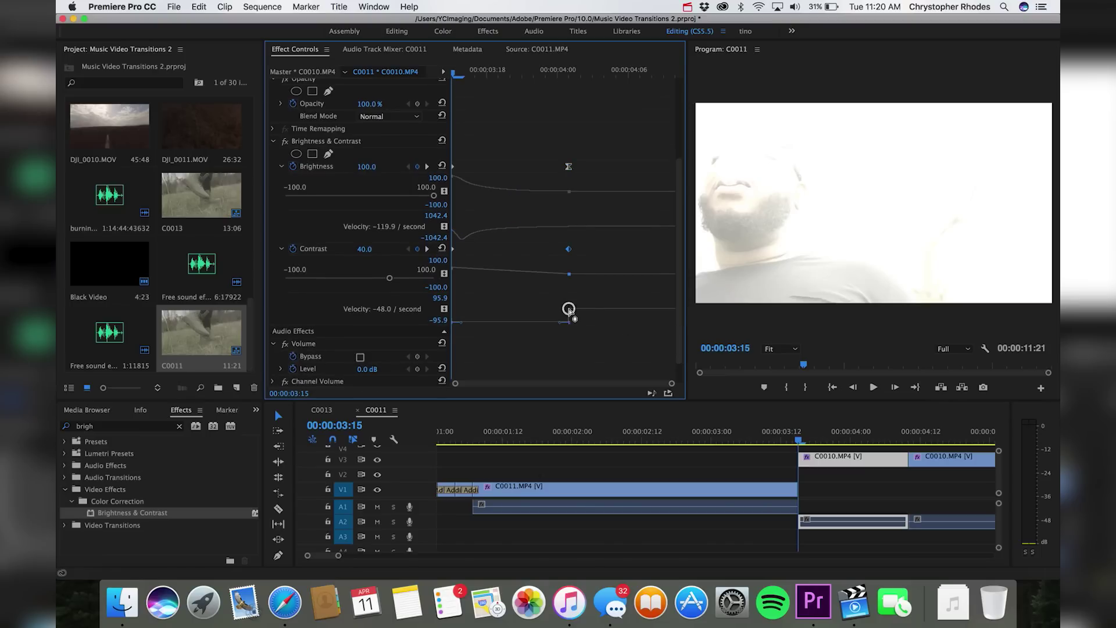
left_click_drag(561, 323, 496, 312)
Play back the flash transition between C0011.MP4 and C0010.MP4 several times.
left_click_drag(751, 436, 662, 443)
key("space")
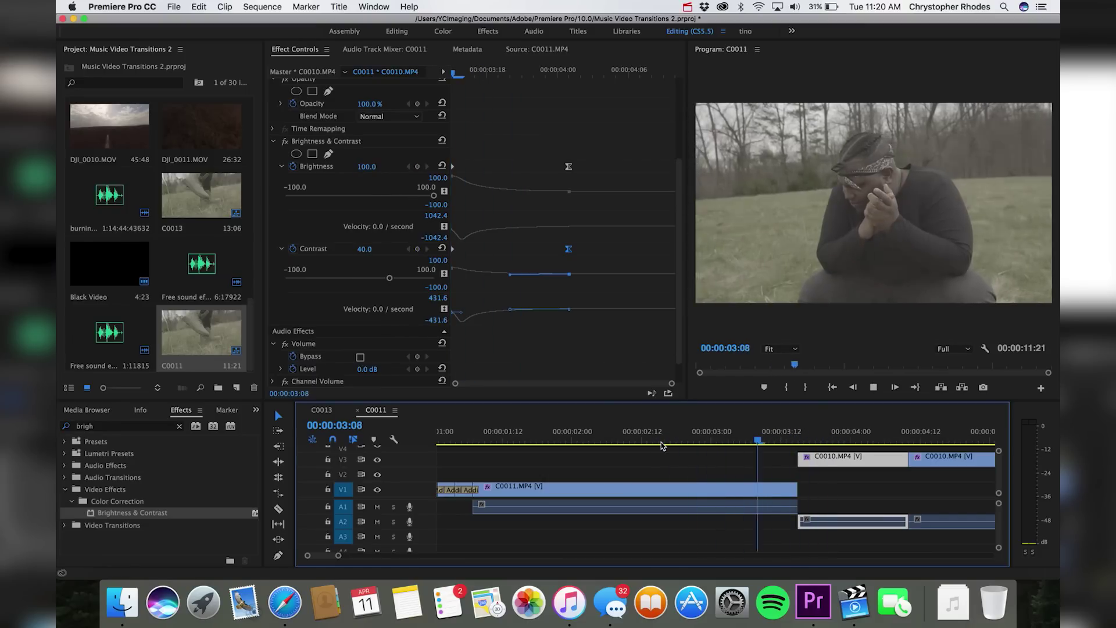
key("space")
left_click(662, 443)
key("space")
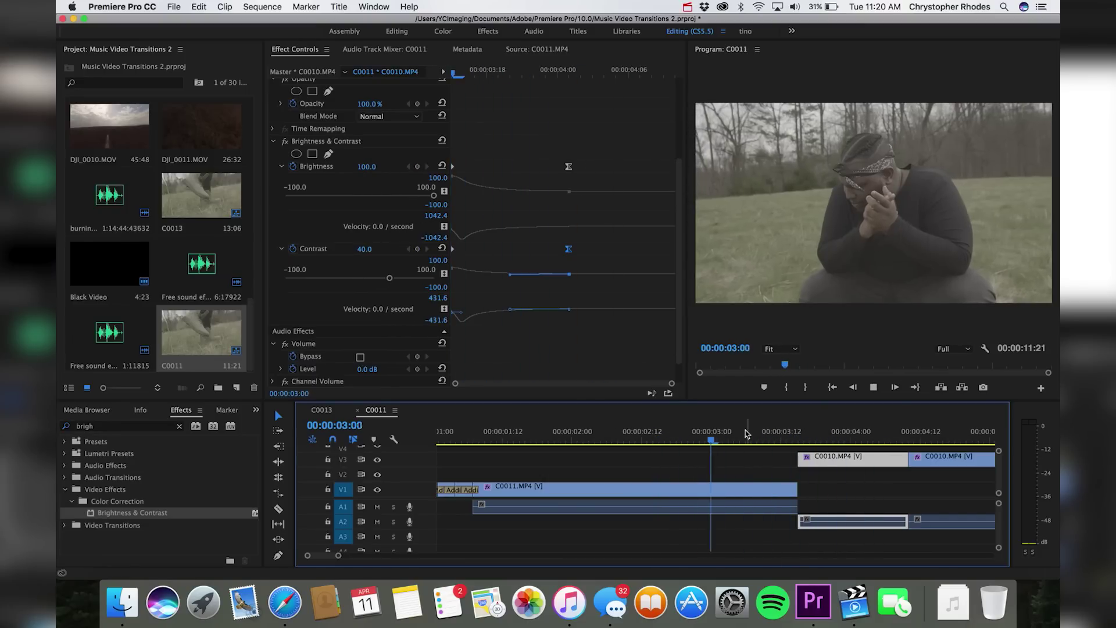
key("space")
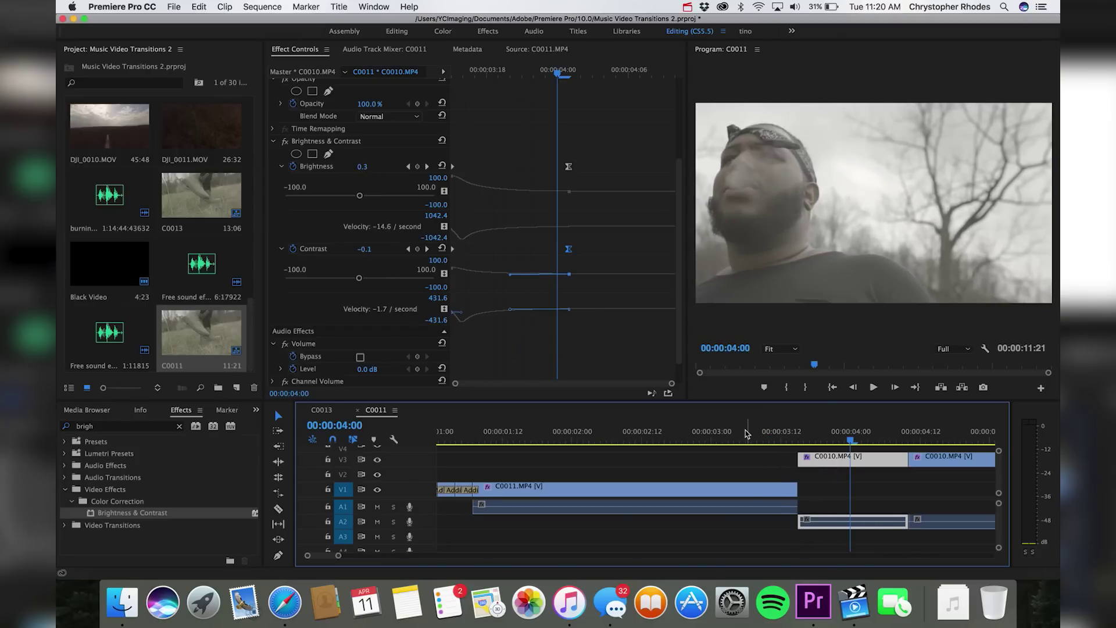
left_click(746, 433)
key("space")
left_click(745, 431)
key("space")
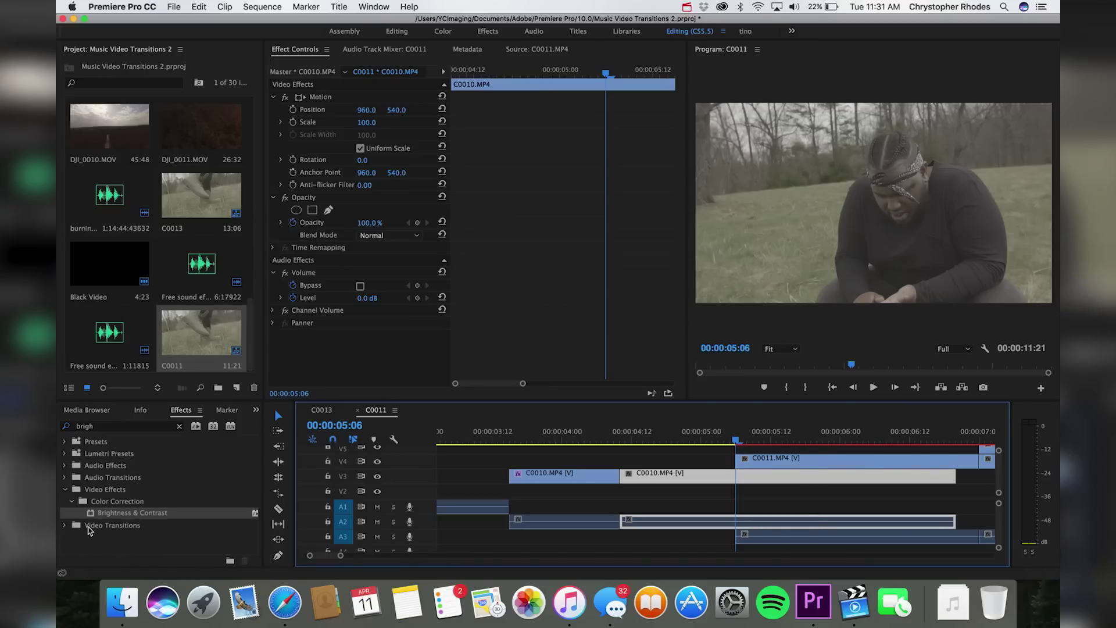
Apply Brightness & Contrast to the second C0010.MP4 clip on V3 and turn on keyframing for both properties at 00:00:05:06.
left_click_drag(125, 512, 718, 474)
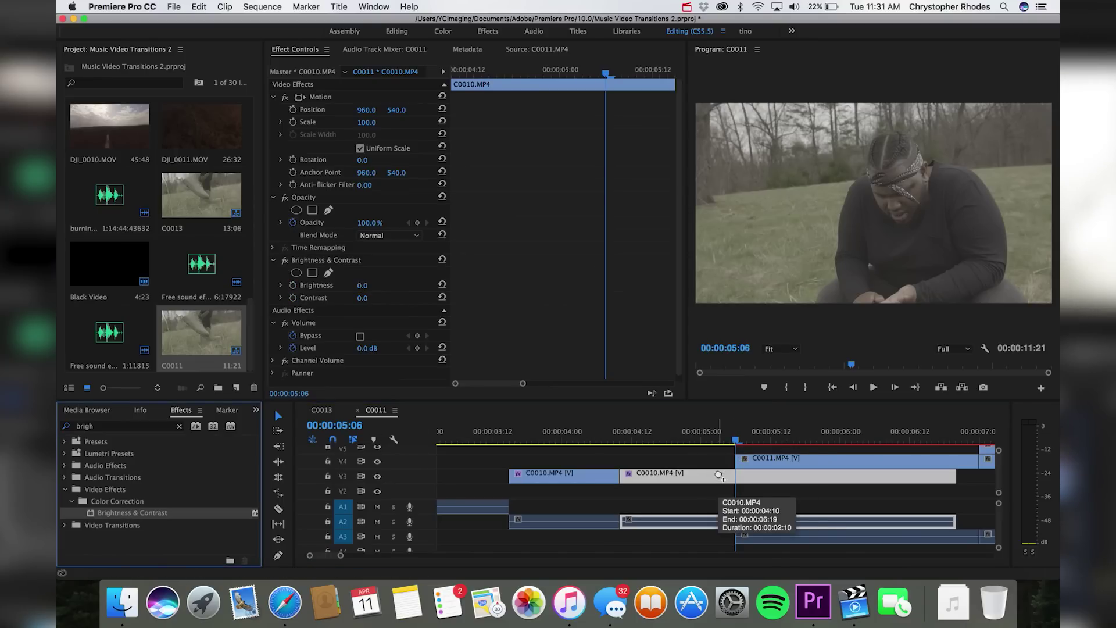
mouse_move(737, 440)
left_mouse_down()
mouse_move(726, 439)
mouse_move(738, 440)
left_mouse_up()
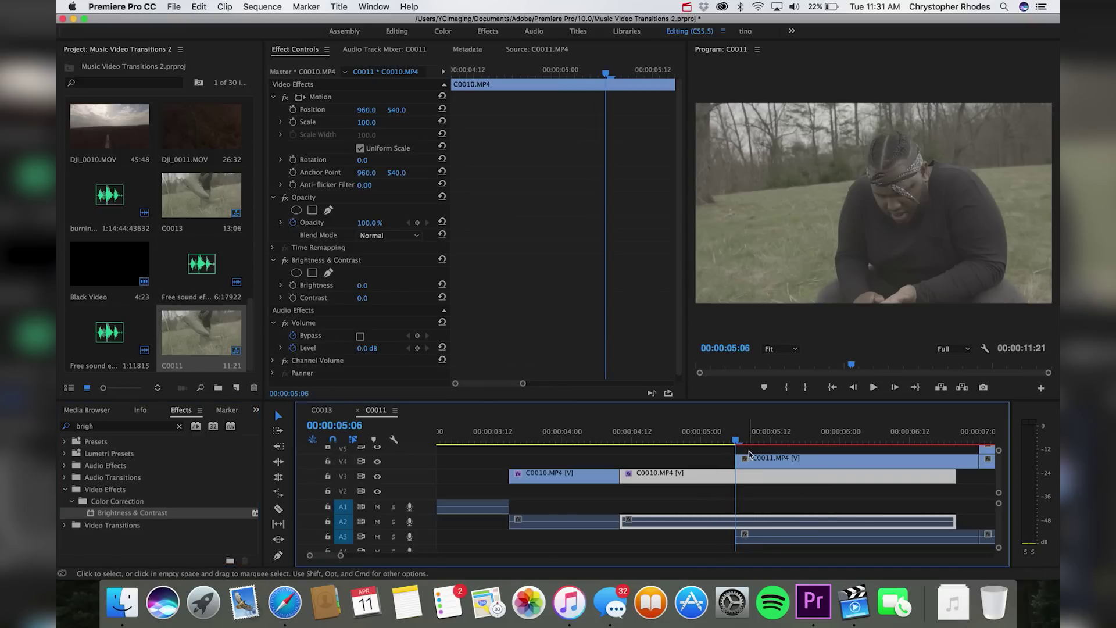
left_click(293, 285)
left_click(293, 298)
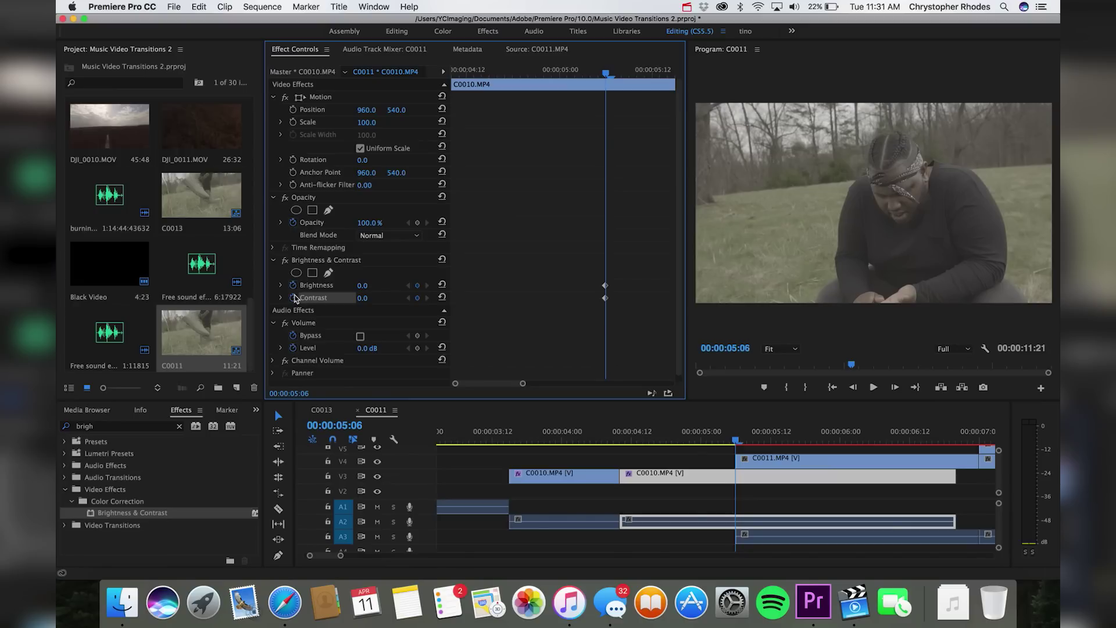
Add Brightness and Contrast keyframes three frames earlier, at 00:00:05:03.
key("Left")
key("Left")
key("Left")
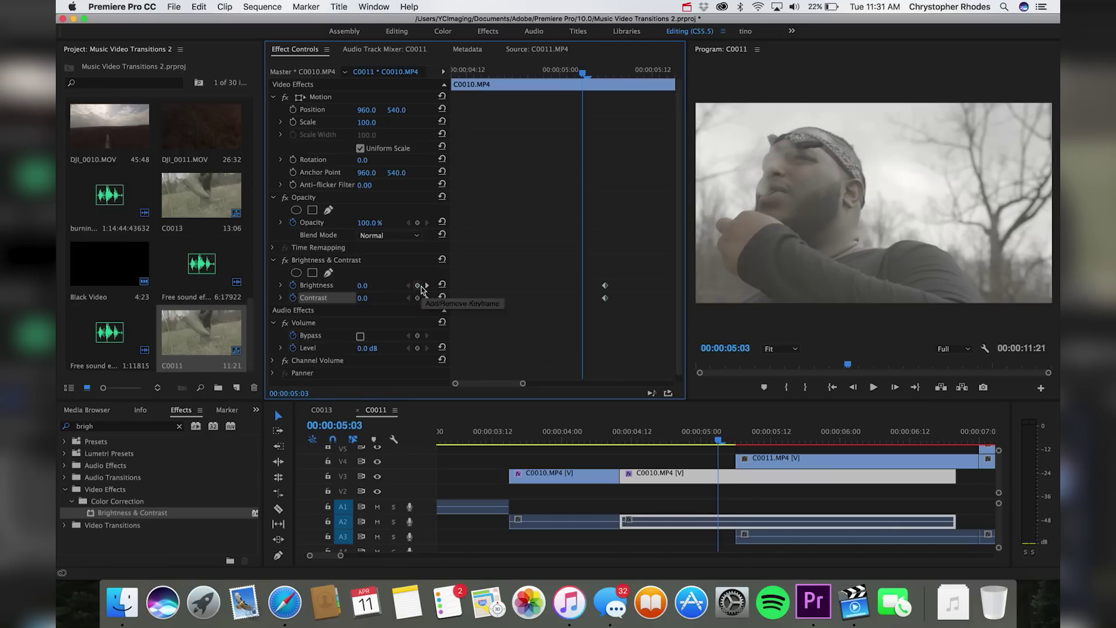
left_click(417, 285)
left_click(419, 298)
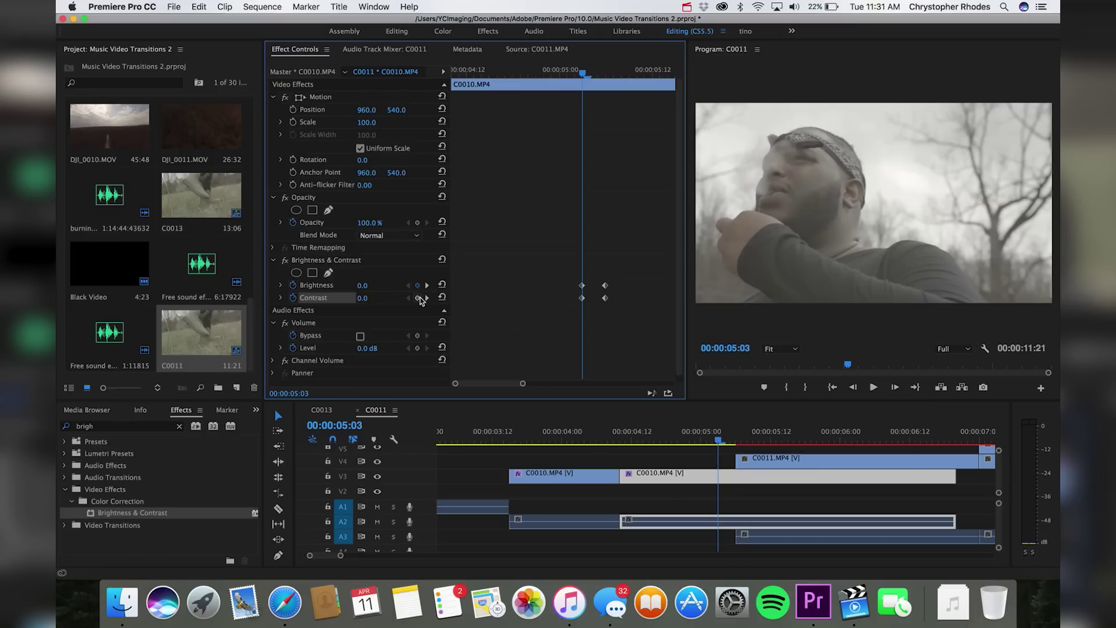
Add Contrast and Brightness keyframes at 00:00:05:01, and move the playhead ten frames back to 00:00:04:15.
key("Left")
key("Left")
left_click(419, 297)
left_click(418, 286)
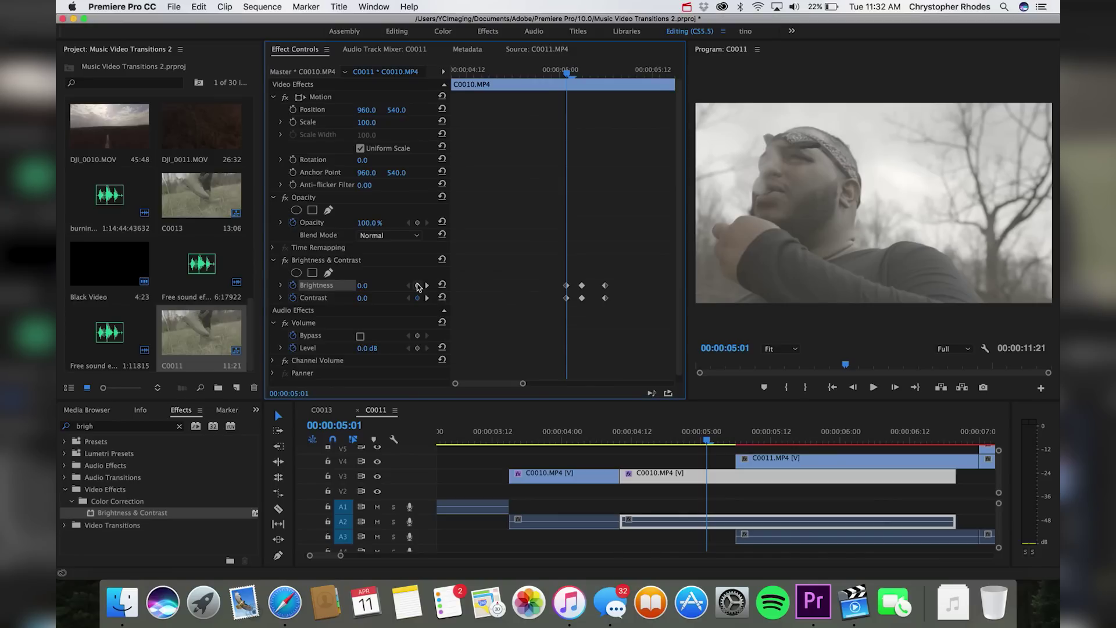
key("shift+Left")
key("shift+Left")
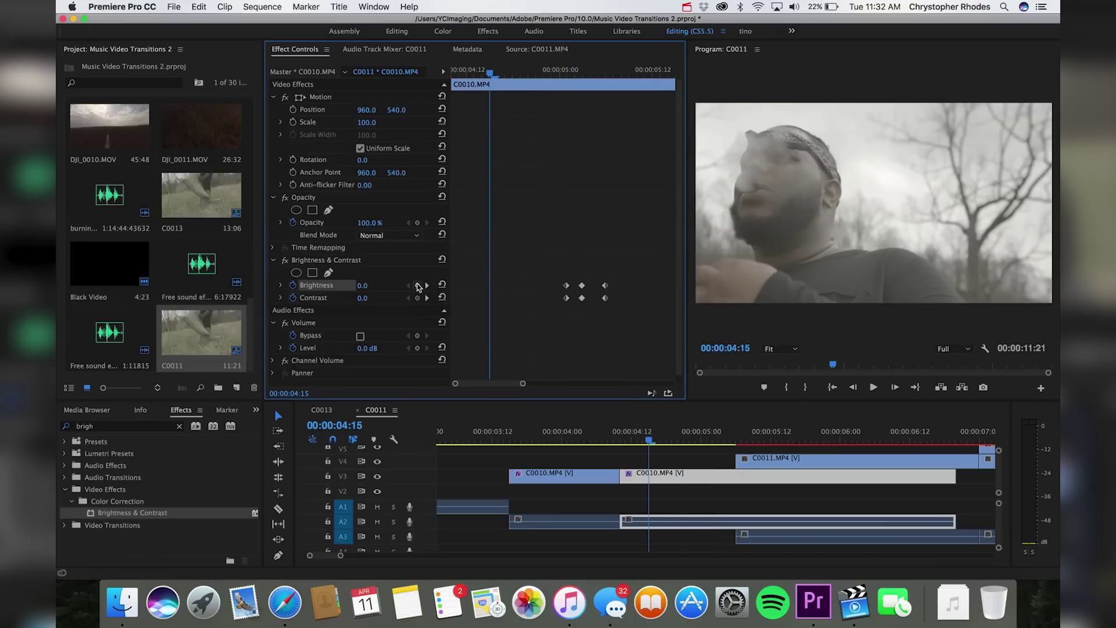
Add Brightness and Contrast keyframes at 00:00:04:15, and set those at 00:00:05:01 and 00:00:05:06 to Brightness 100 and Contrast 41.
left_click(417, 298)
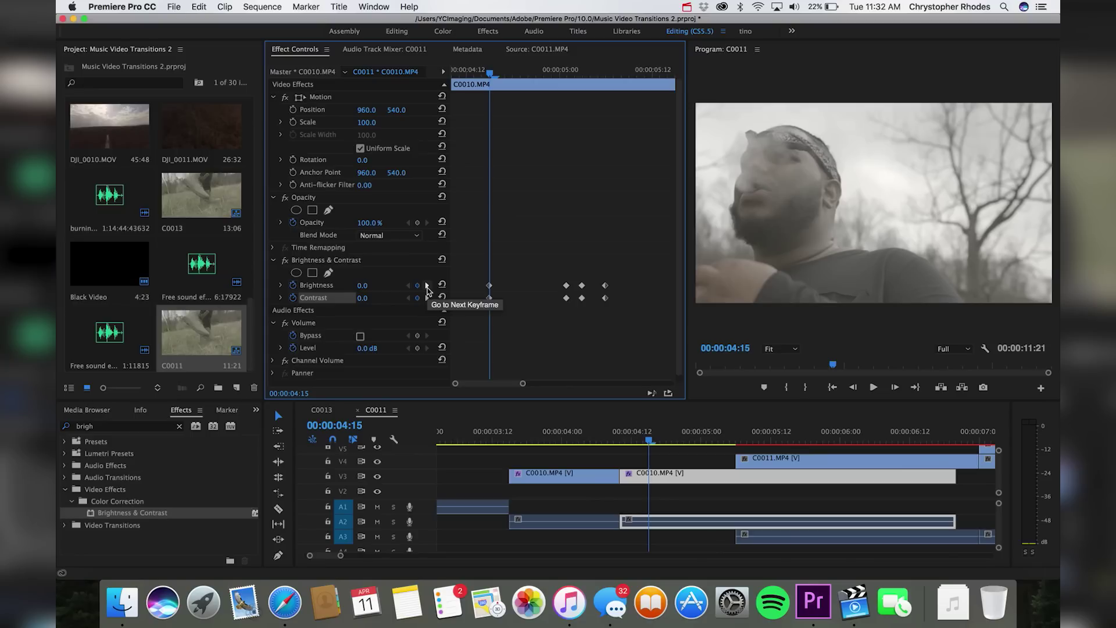
left_click(428, 289)
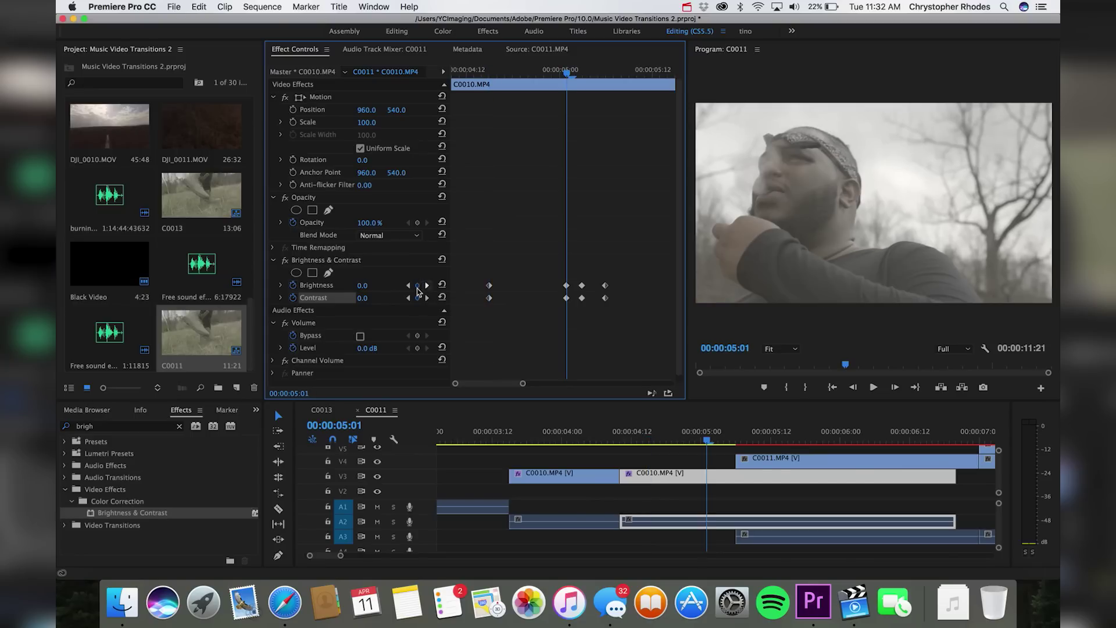
left_click_drag(363, 289, 361, 285)
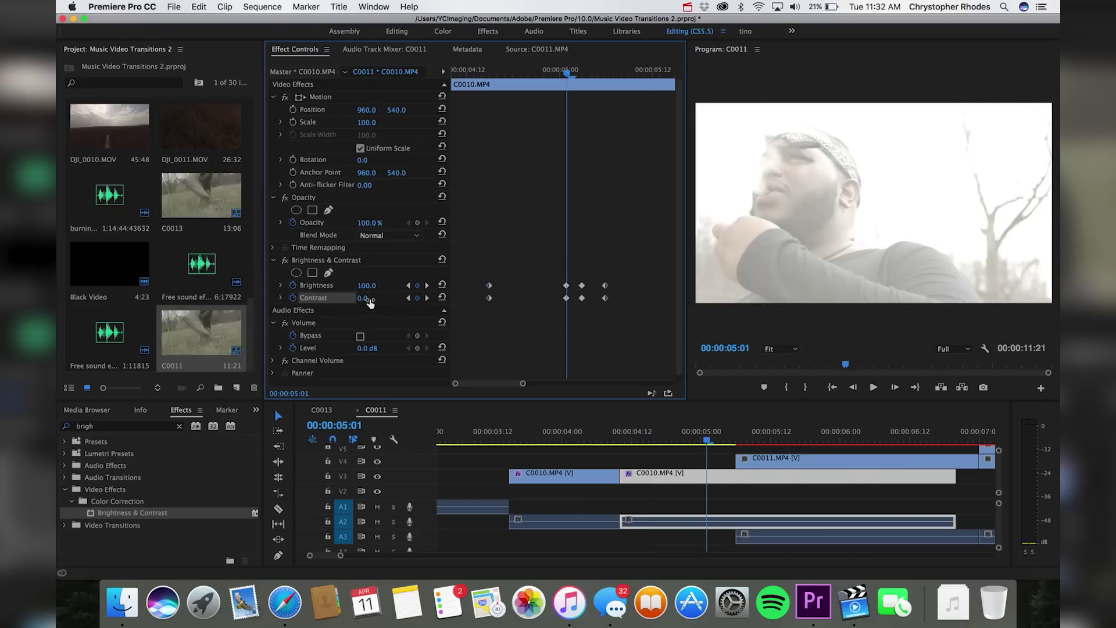
left_click_drag(365, 298, 364, 299)
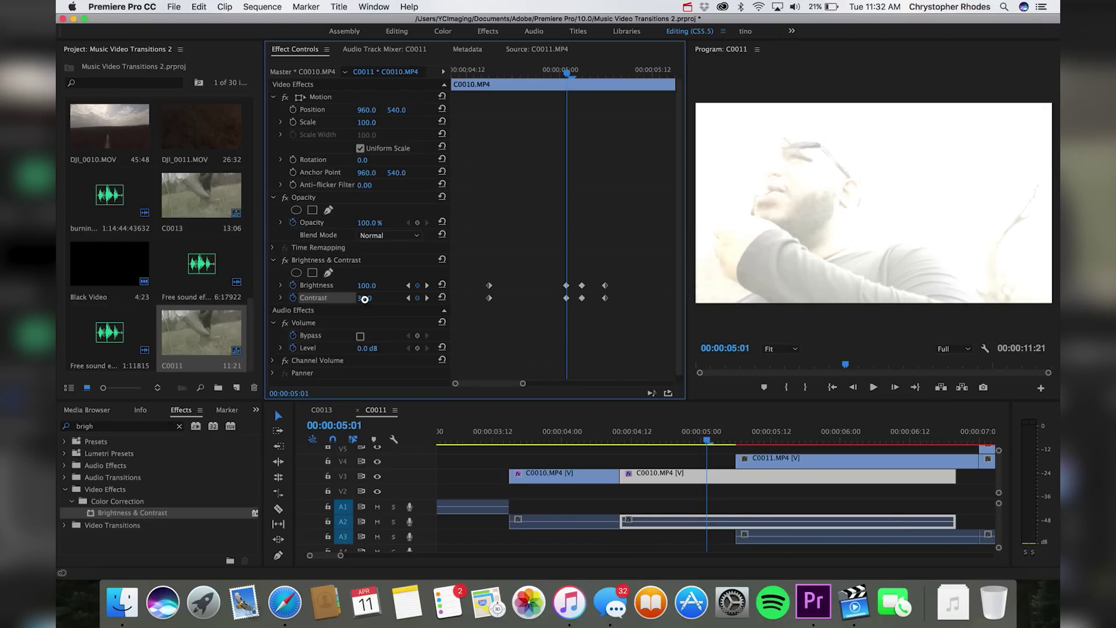
left_click_drag(364, 299, 373, 299)
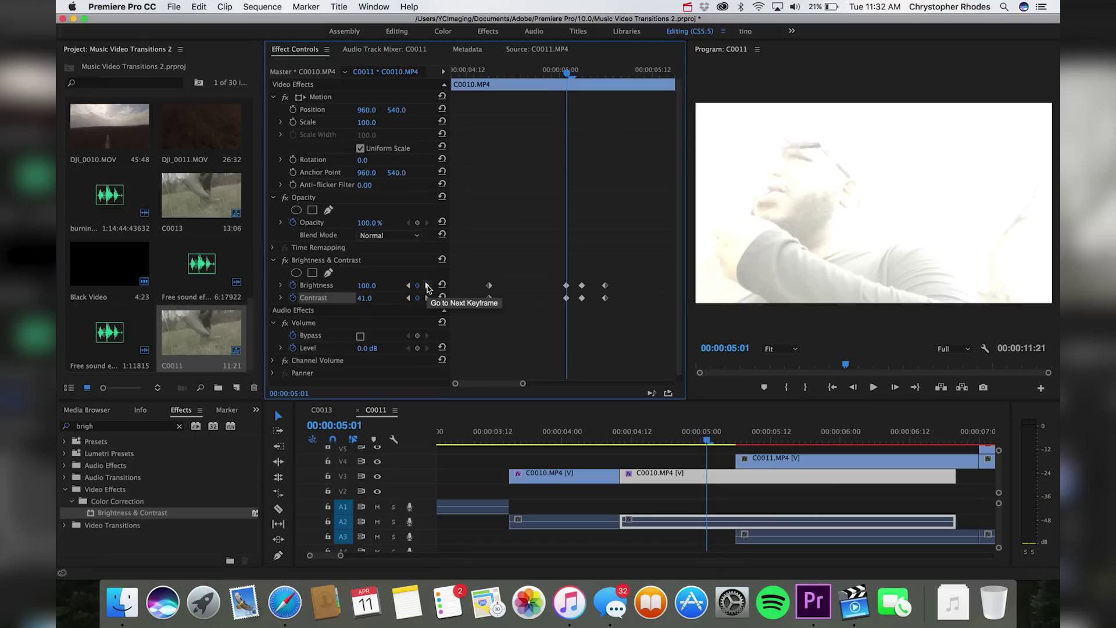
left_click(427, 286)
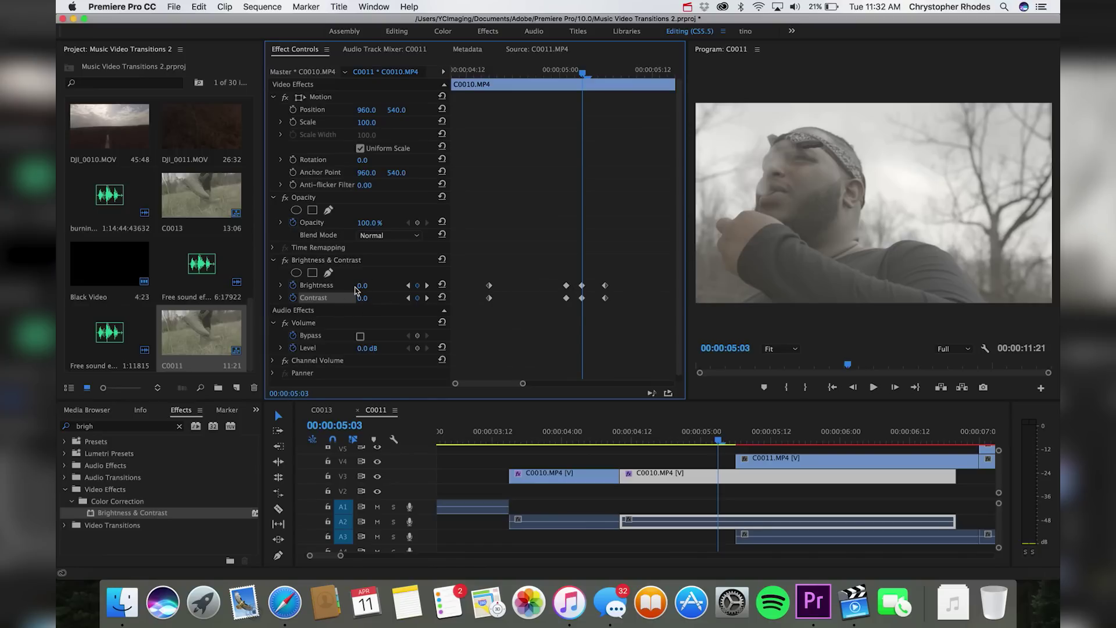
left_click(428, 285)
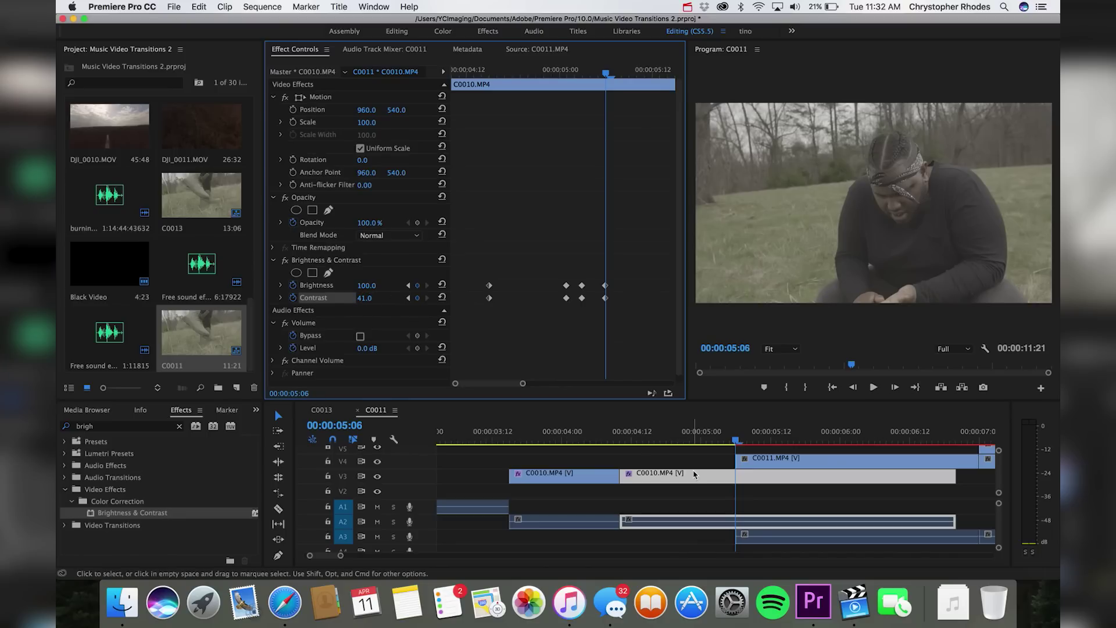
Play back the flash on the second C0010.MP4 clip and return to its first Brightness keyframe at 00:00:04:15.
left_click(654, 437)
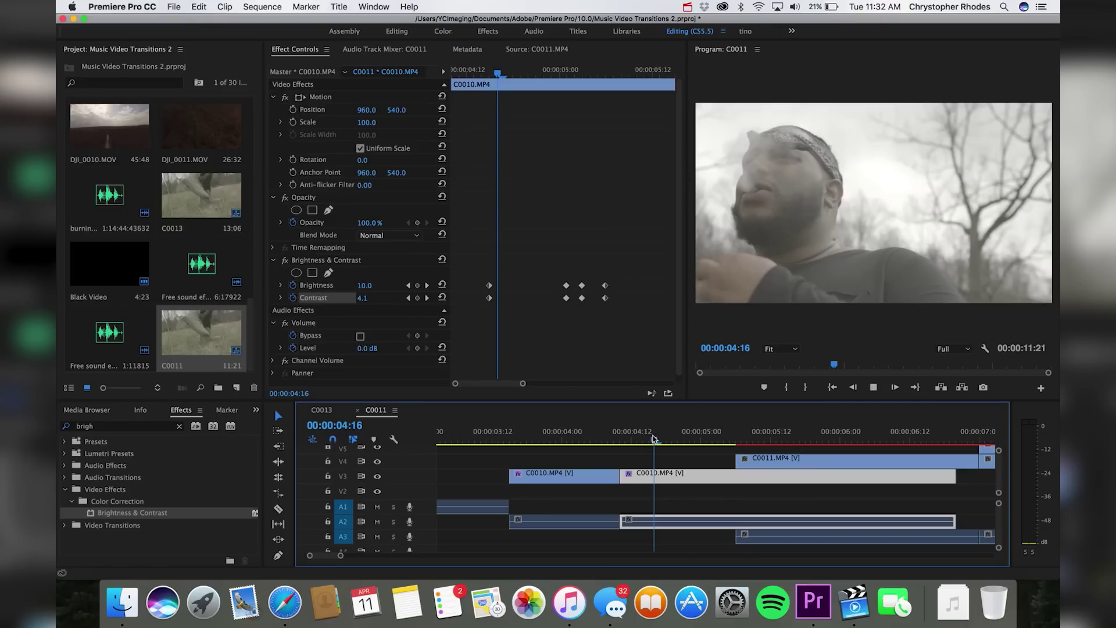
key("space")
left_click(408, 285)
left_click(409, 285)
left_click(409, 285)
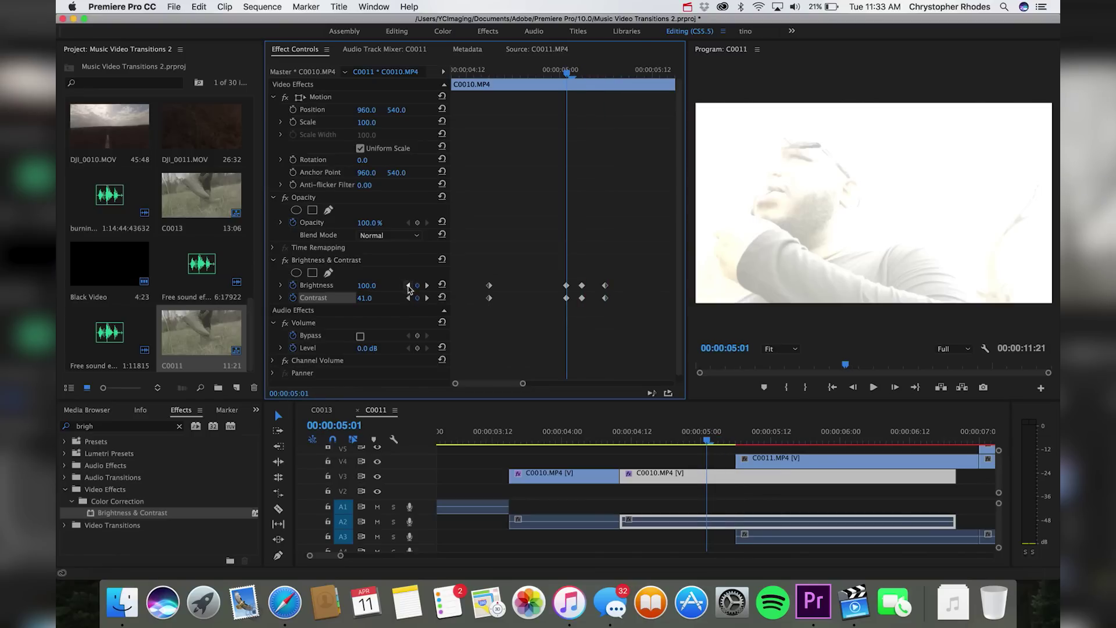
left_click(408, 285)
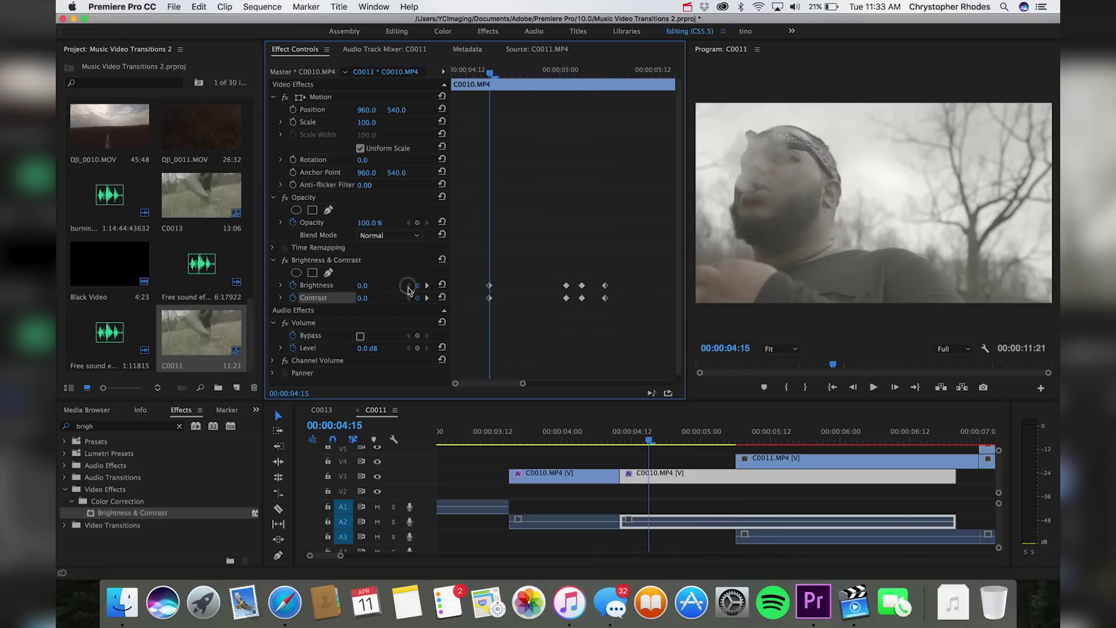
Ease the Brightness keyframe at 00:00:04:15 by flattening and extending its outgoing velocity handle so the ramp starts slowly.
left_click(281, 285)
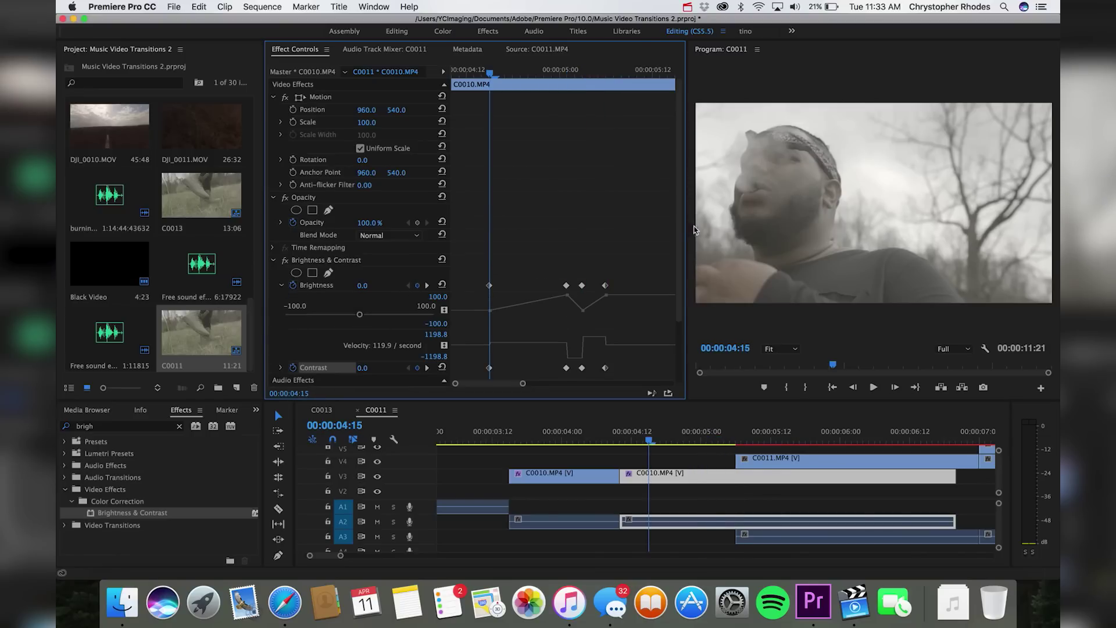
left_click_drag(677, 232, 678, 291)
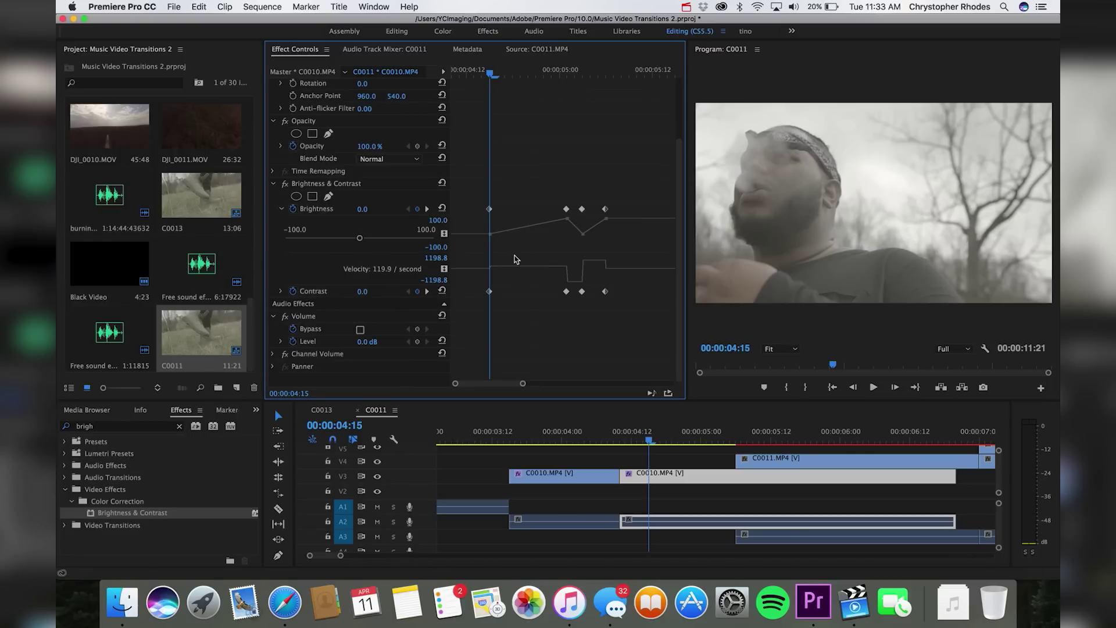
key("super+equal")
key("super+equal")
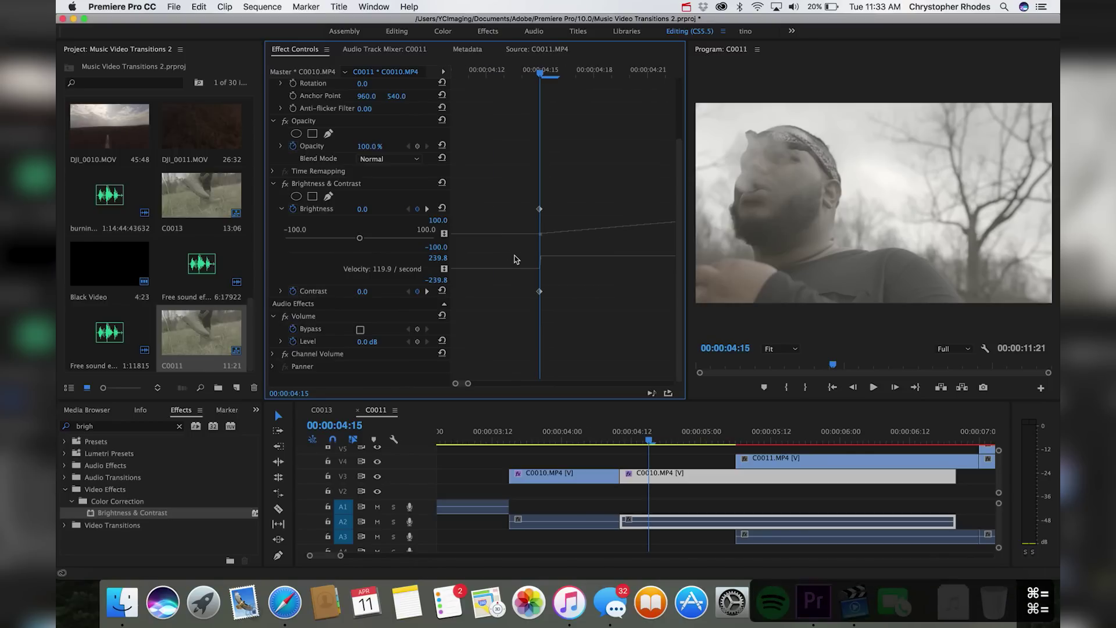
left_click(540, 270)
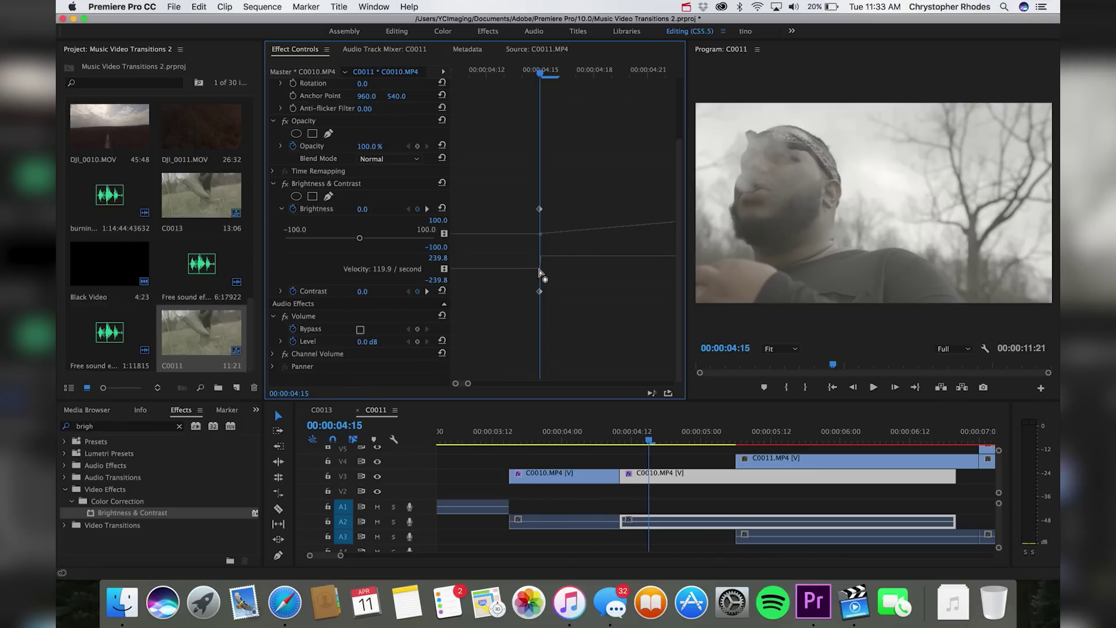
left_click_drag(555, 260, 637, 269)
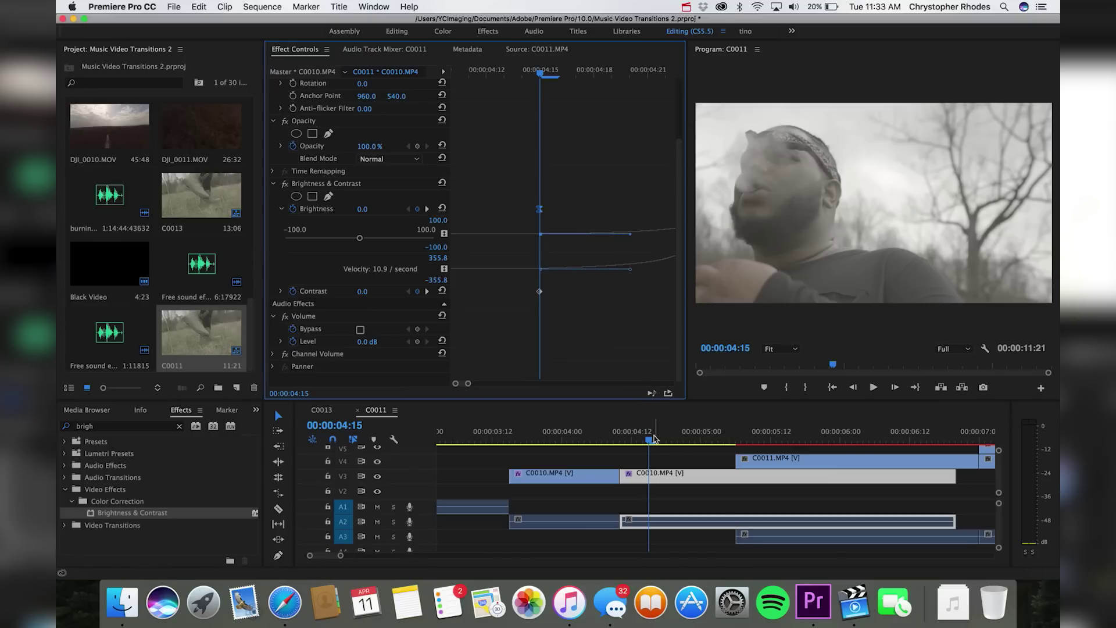
Play back the eased Brightness ramp and flash at the end of the second C0010.MP4 clip several times.
left_click(621, 435)
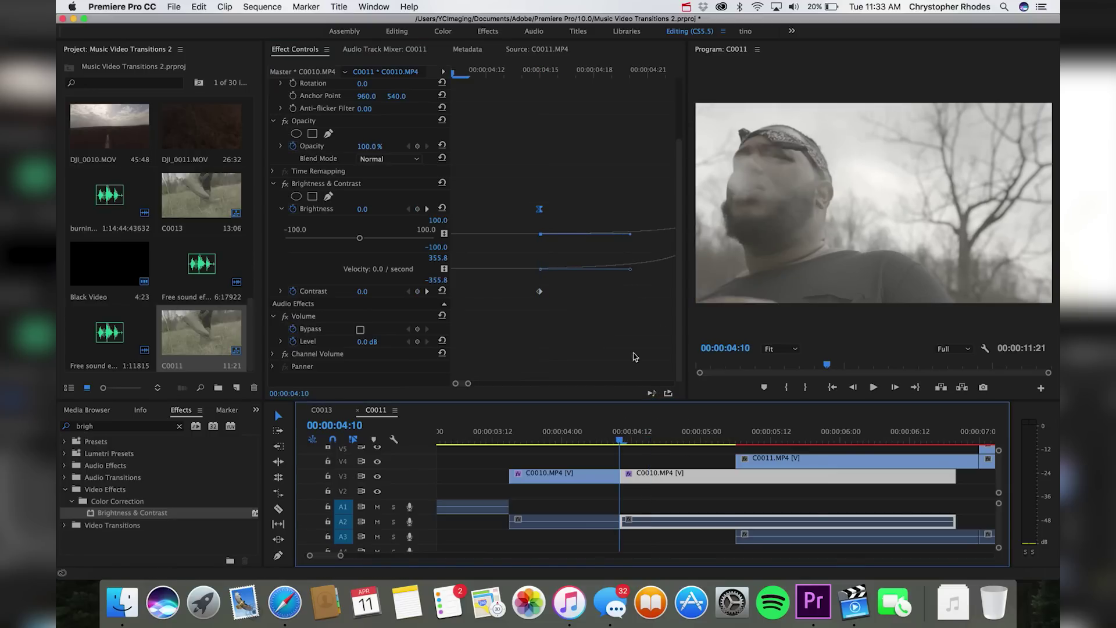
left_click(611, 437)
key("space")
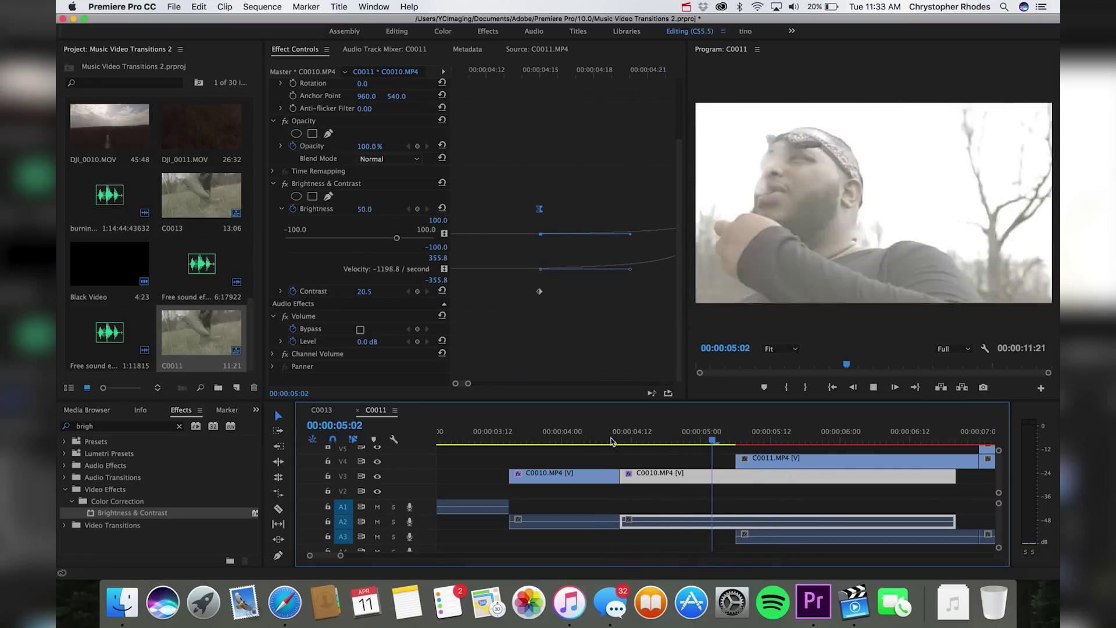
left_click(650, 442)
left_click_drag(650, 442, 618, 442)
key("space")
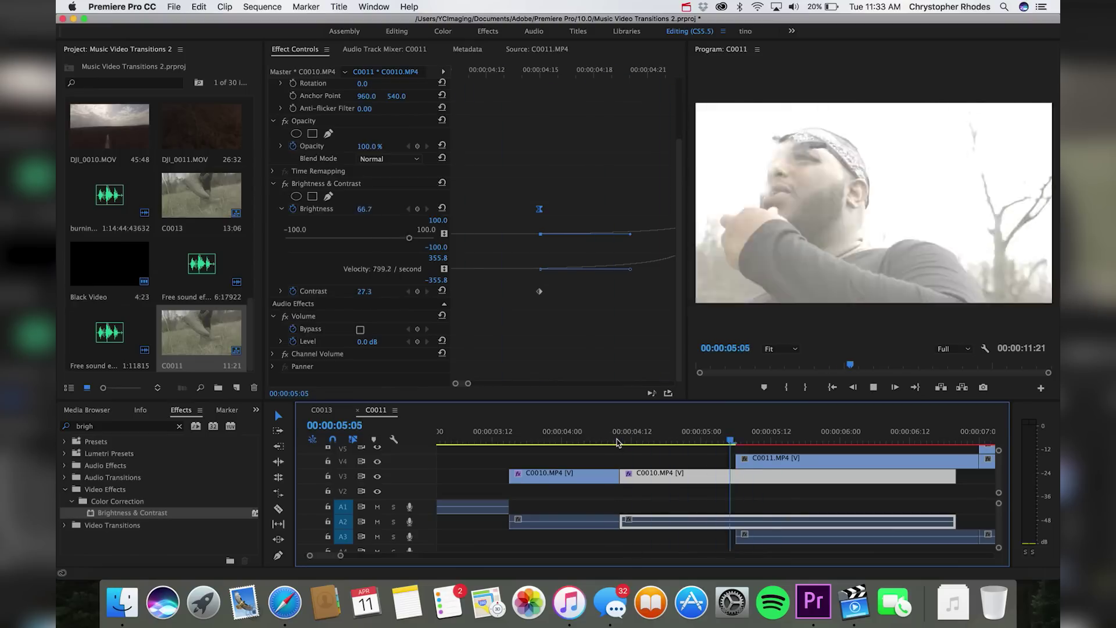
left_click(617, 442)
key("space")
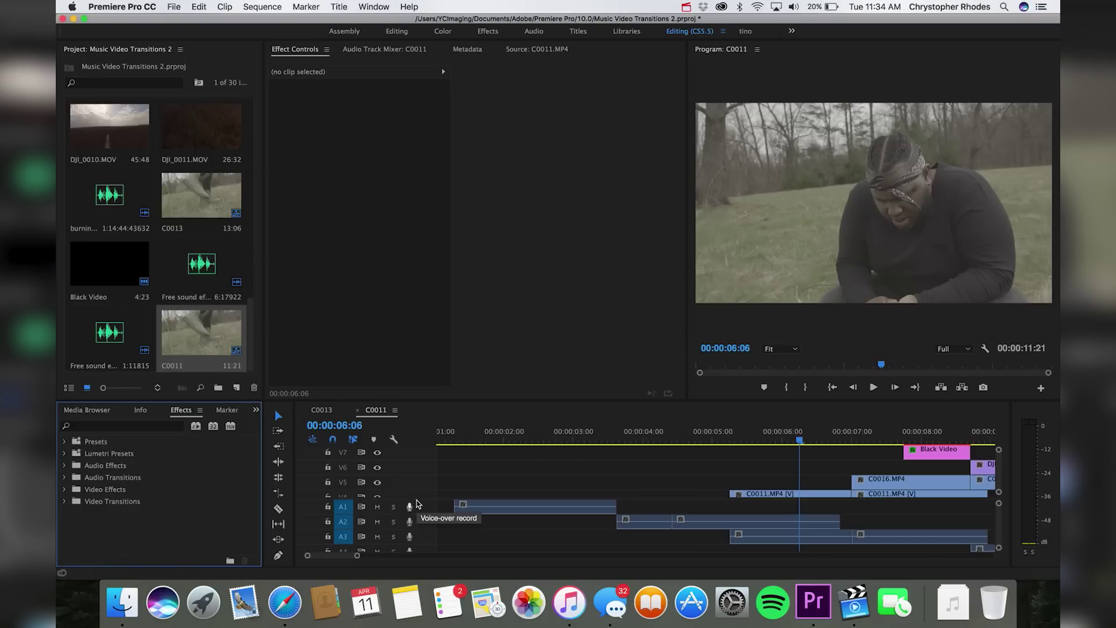
Set the Rotation of the C0016.MP4 clip on V5, starting at 00:00:07:00, to 180°.
left_click_drag(415, 511, 418, 547)
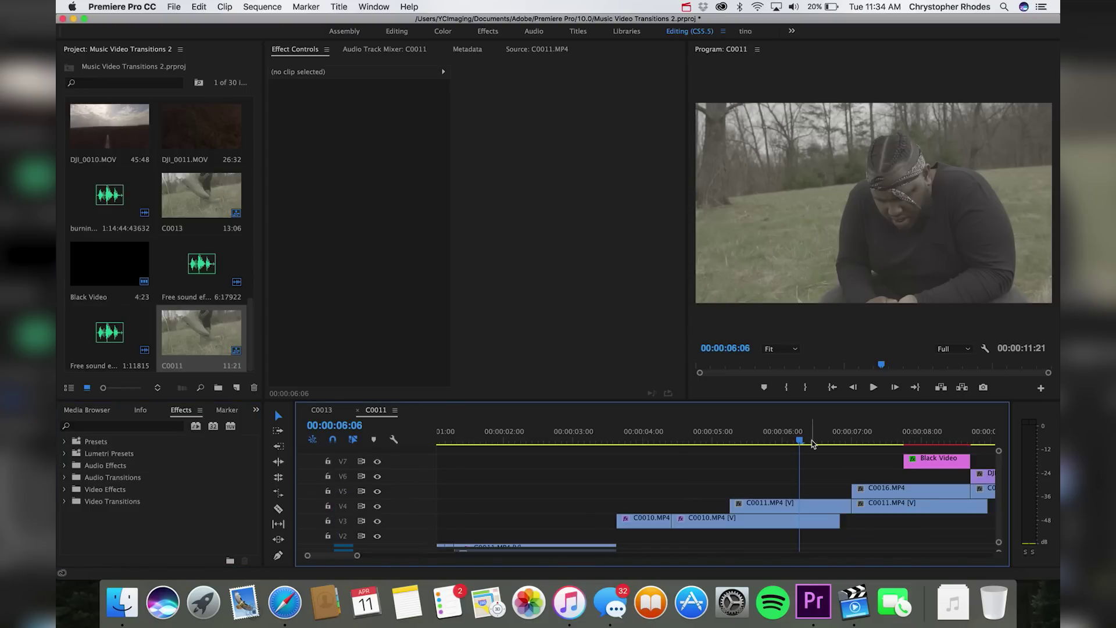
left_click_drag(797, 443, 847, 445)
left_click(867, 481)
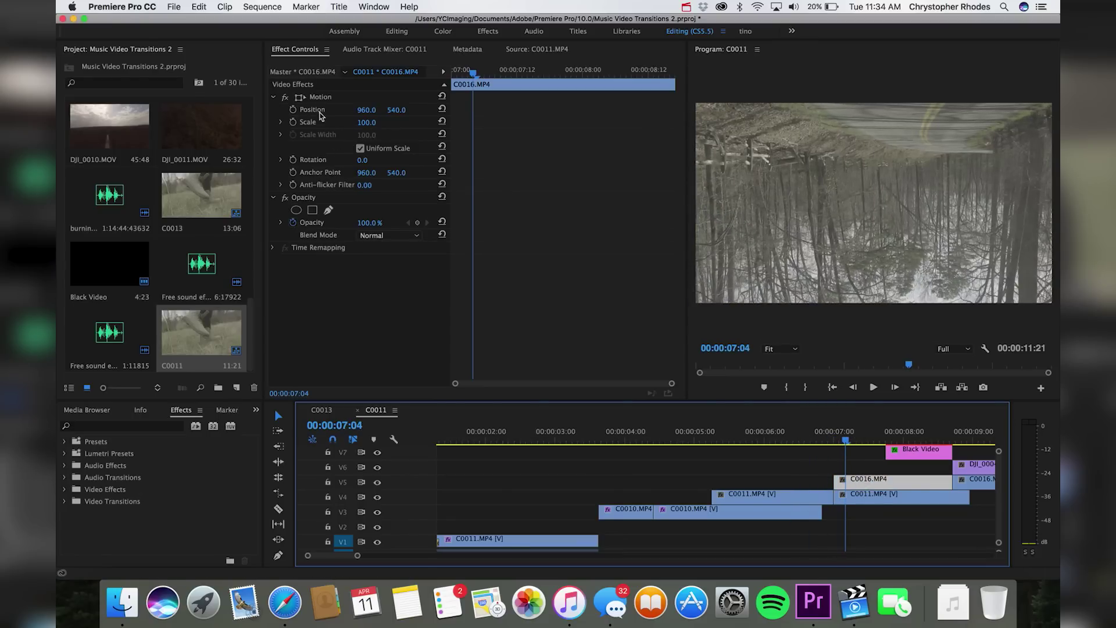
left_click(362, 159)
type("1")
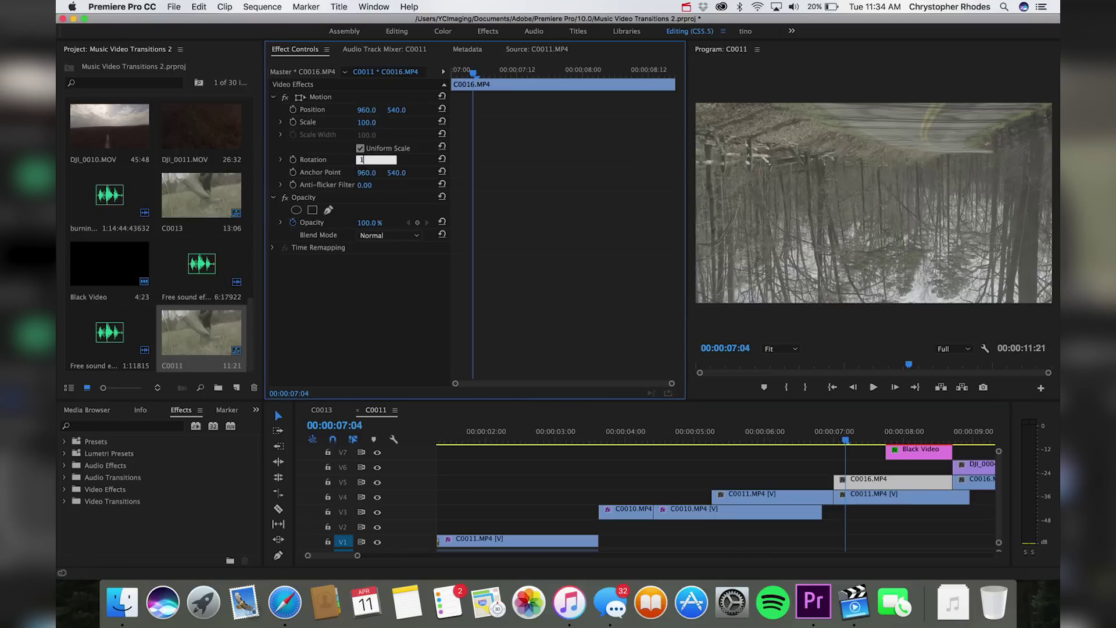
type("80")
key("Return")
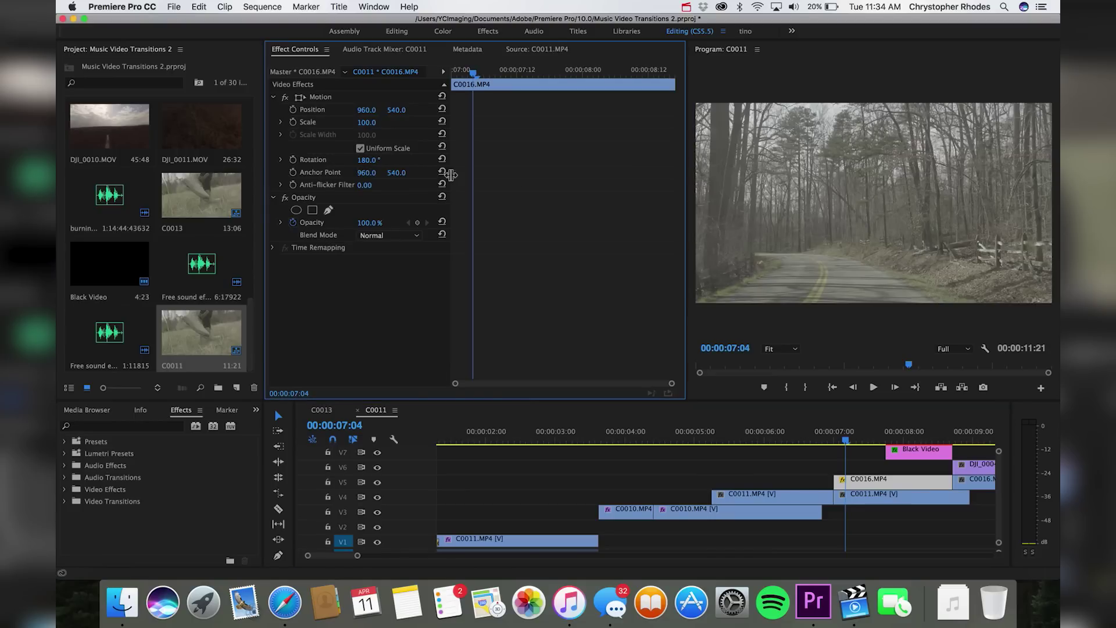
Duplicate the C0011.MP4 clip before the 00:00:07:00 cut and the C0016.MP4 clip after it onto V6, directly above the originals.
left_click(831, 438)
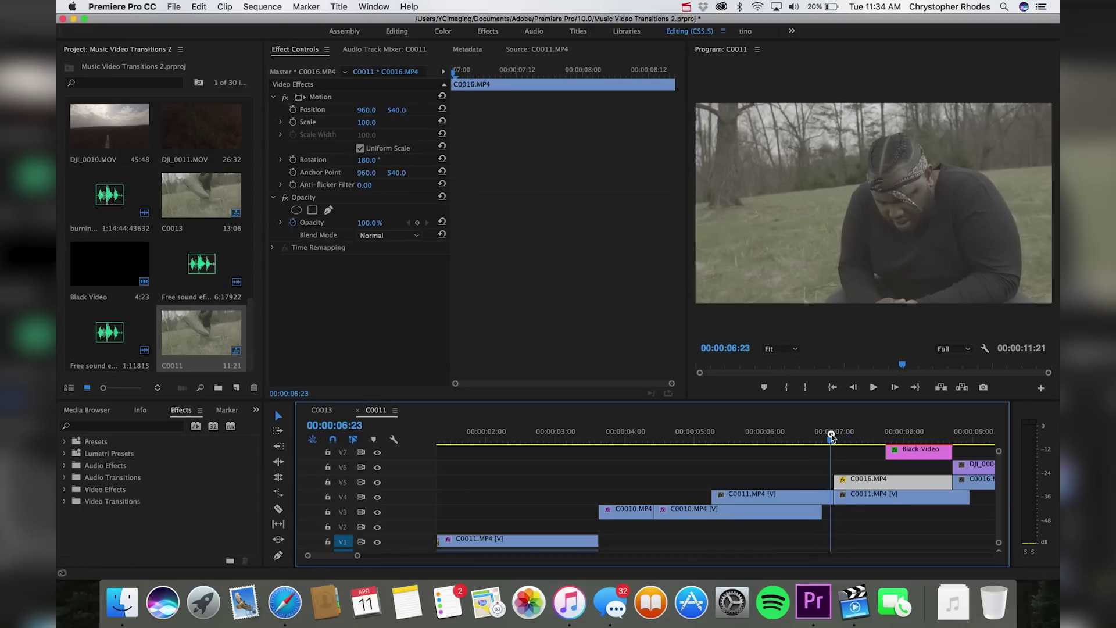
mouse_move(833, 436)
left_mouse_down()
mouse_move(810, 437)
mouse_move(835, 434)
left_mouse_up()
left_click(798, 436)
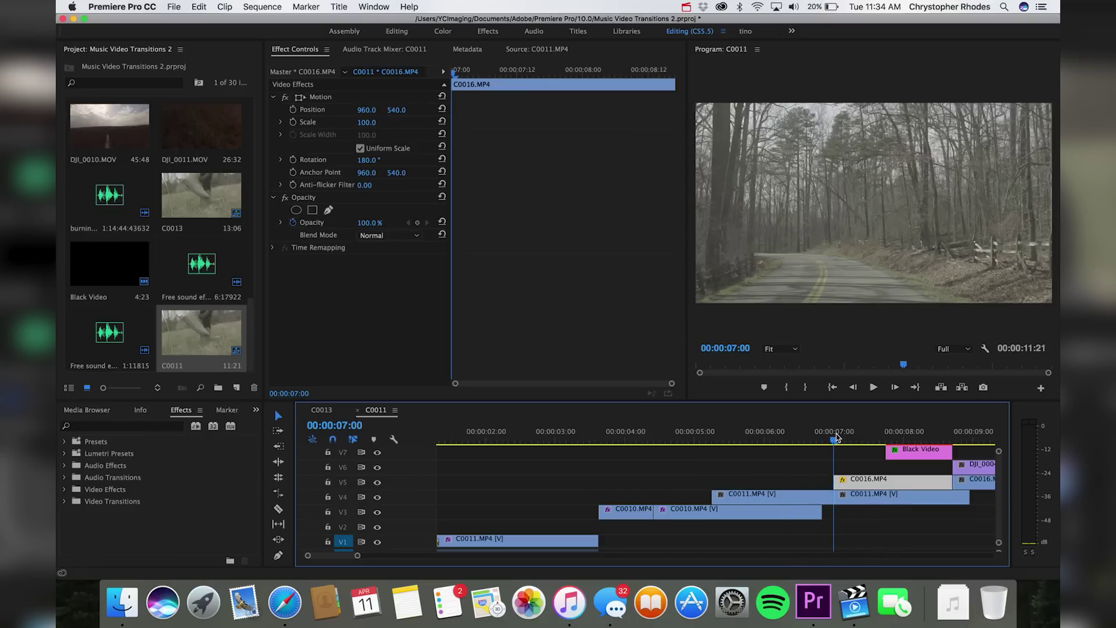
left_click(796, 438)
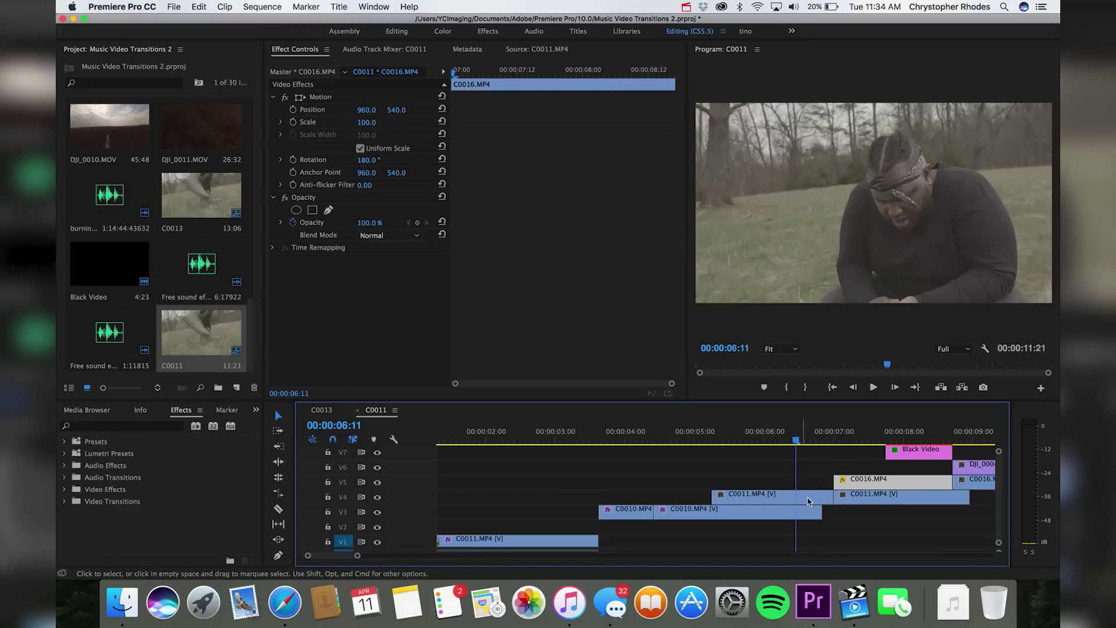
left_click_drag(799, 502, 796, 474)
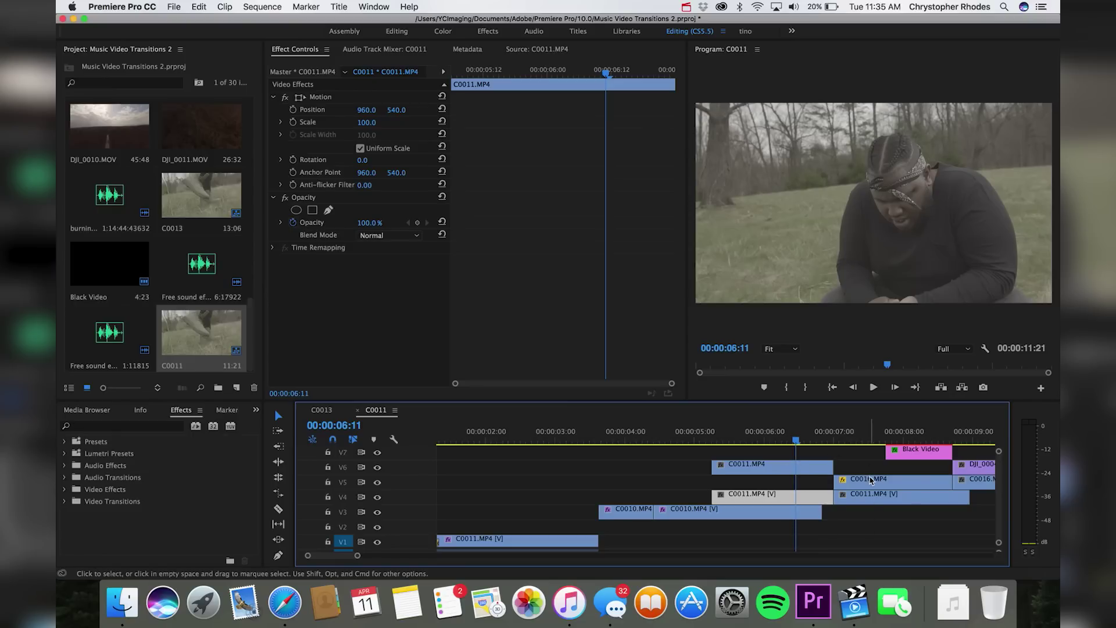
left_click_drag(827, 437, 836, 436)
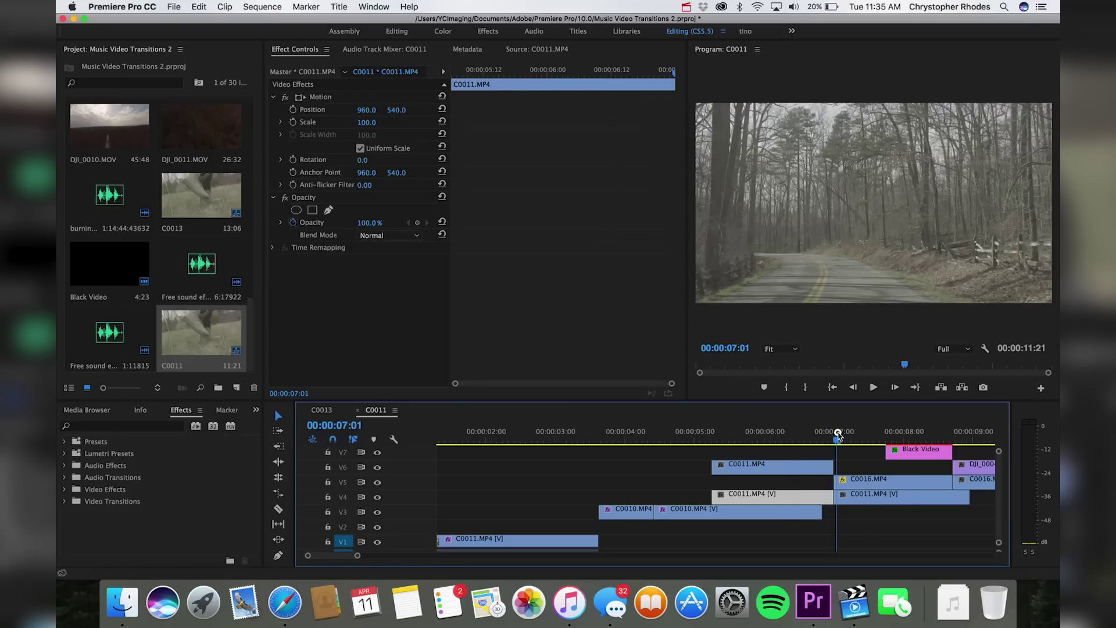
left_click(871, 485)
left_click_drag(871, 484, 804, 448)
Set the blend mode of the C0011.MP4 copy on V6 to Color Dodge and move the playhead to the cut at 00:00:07:00.
left_click(803, 472)
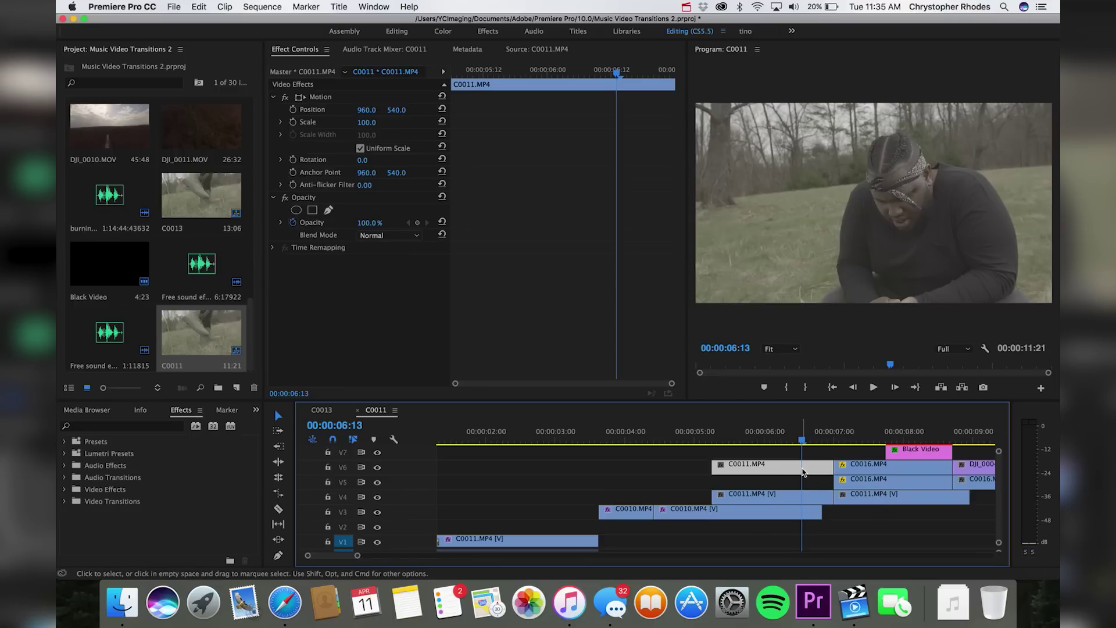
left_click(394, 237)
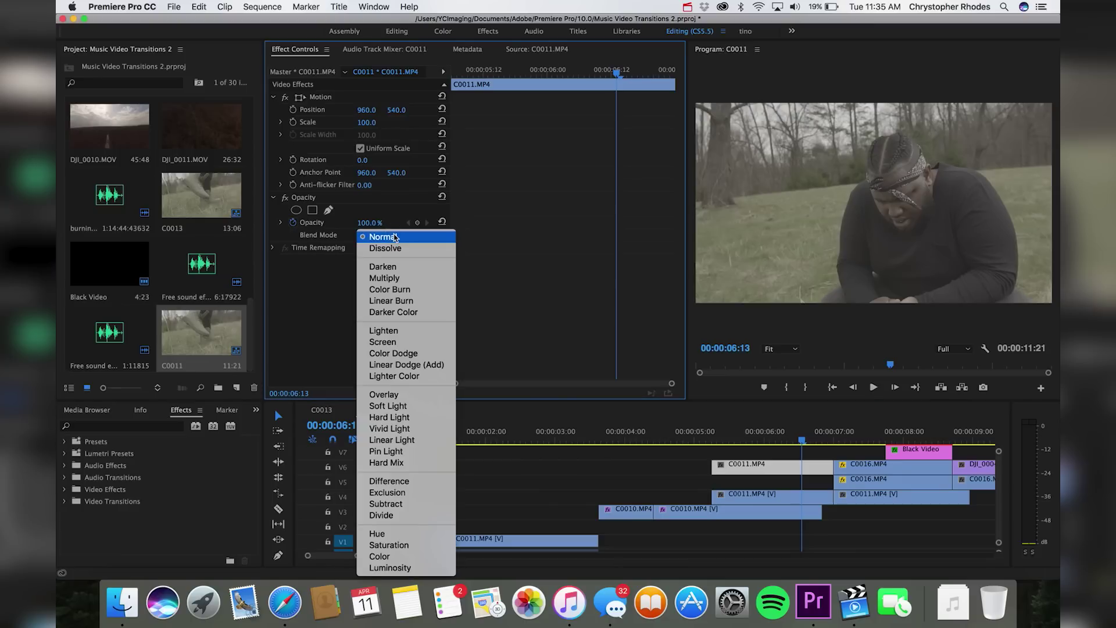
left_click(399, 353)
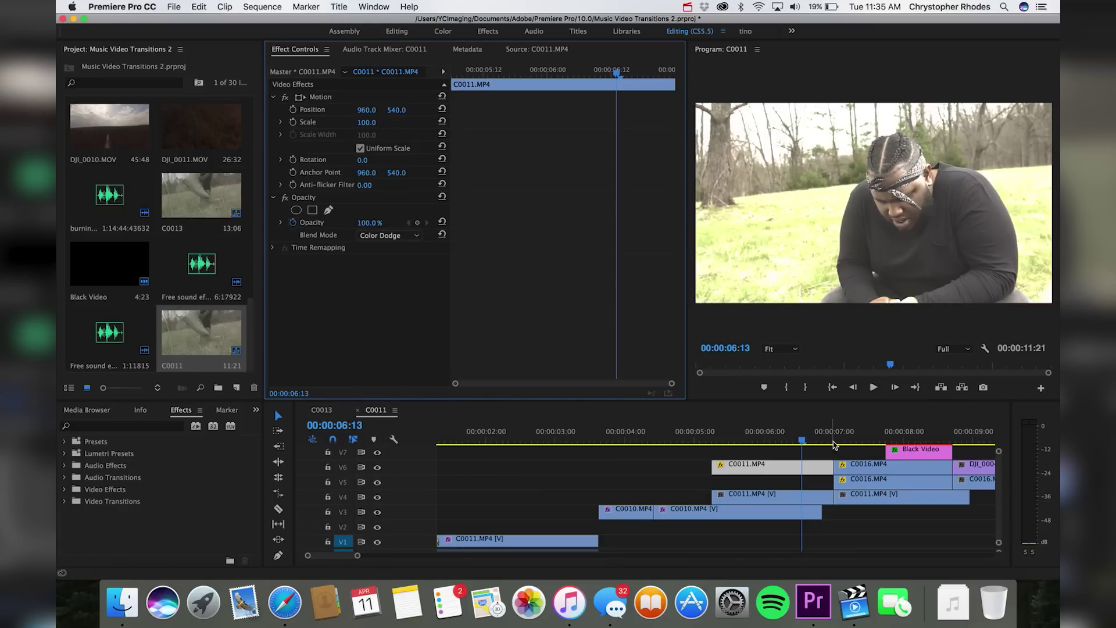
mouse_move(801, 442)
left_mouse_down()
mouse_move(790, 436)
mouse_move(826, 433)
mouse_move(797, 433)
left_mouse_up()
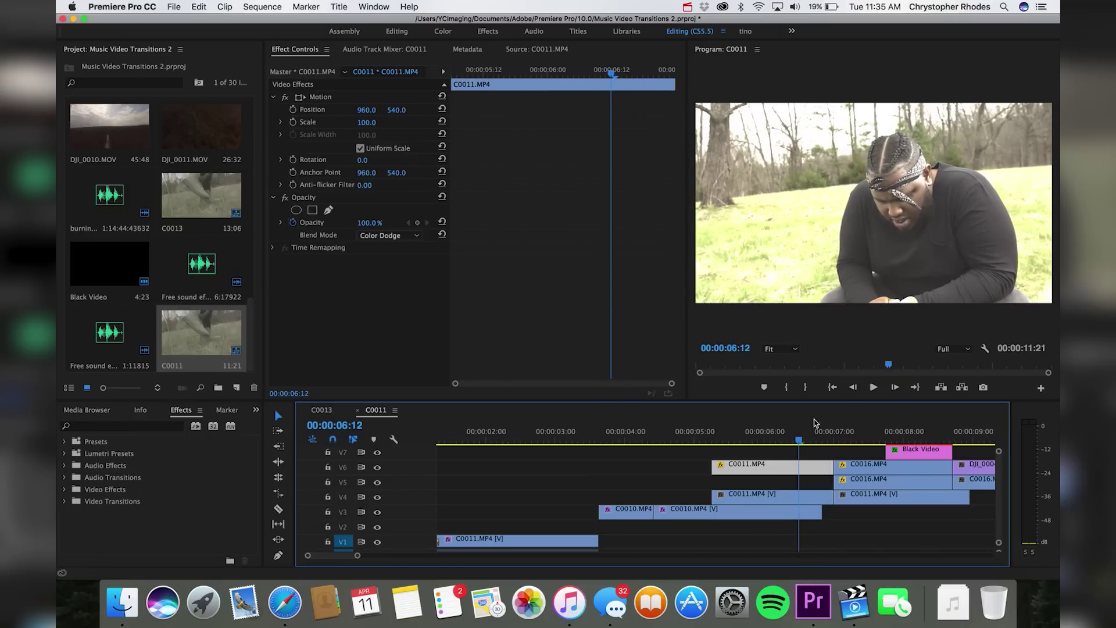
left_click_drag(824, 436, 836, 436)
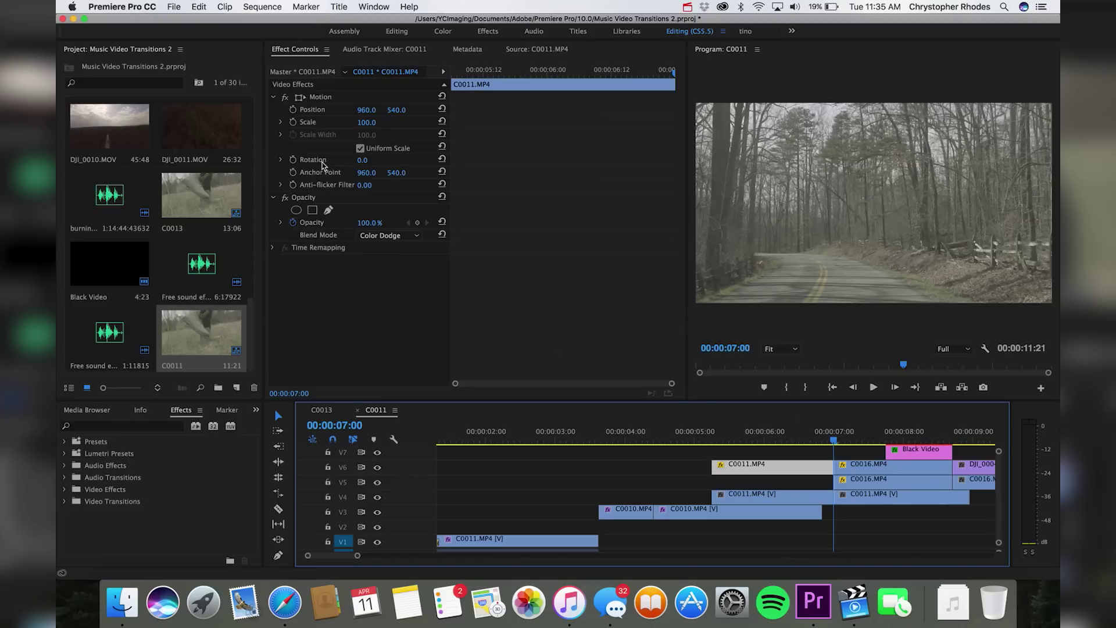
left_click(293, 123)
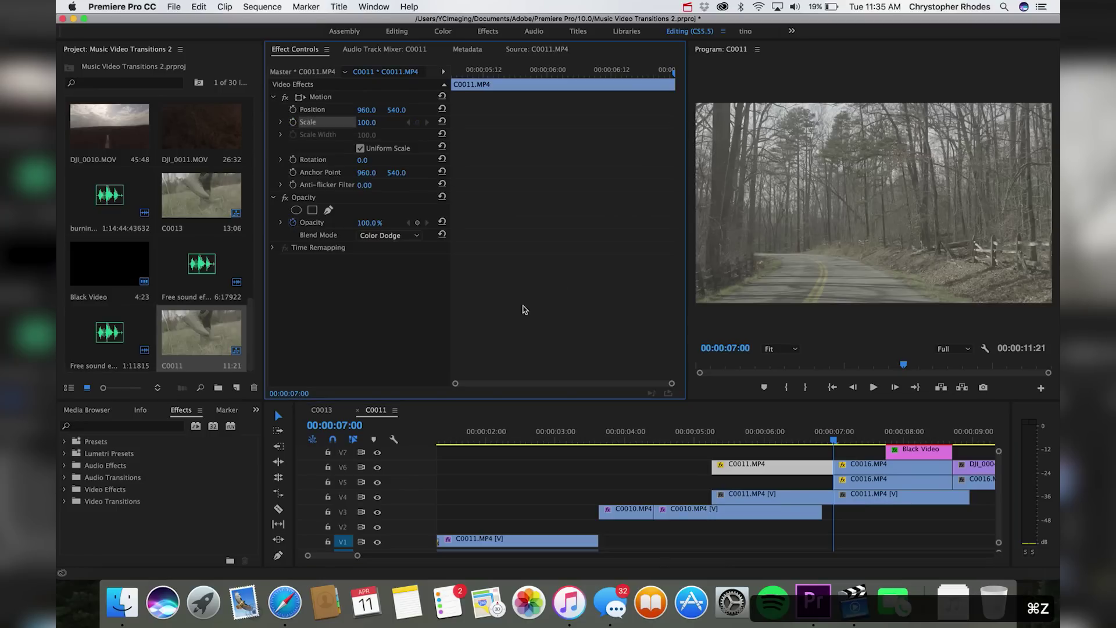
Find the Transform video effect and apply it to the C0011.MP4 copy on V6.
left_click(164, 425)
type("tr")
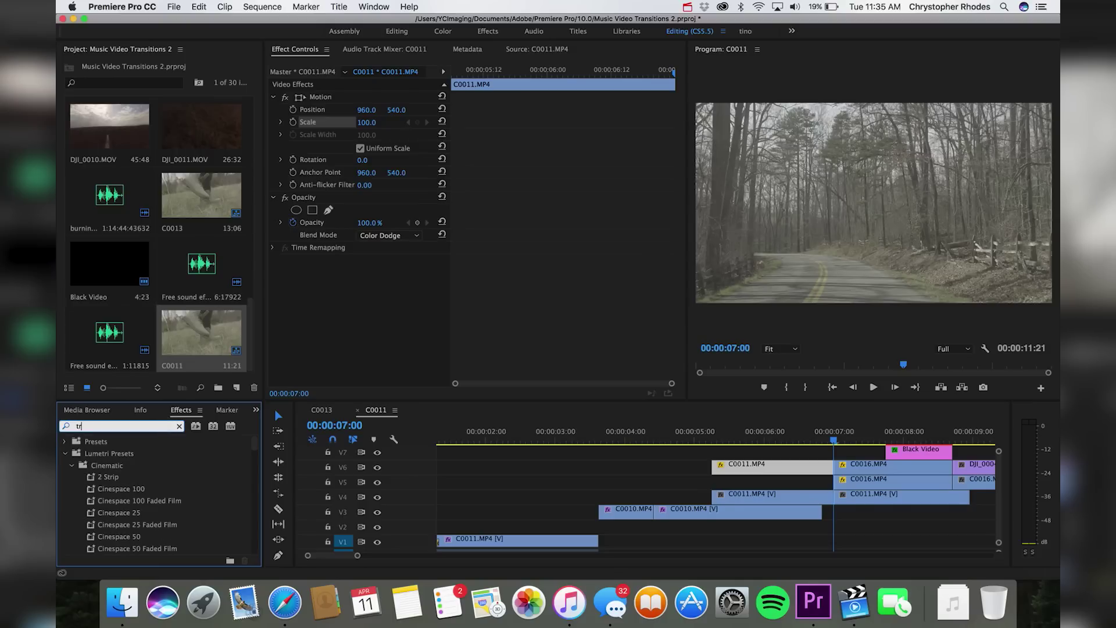
type("ans")
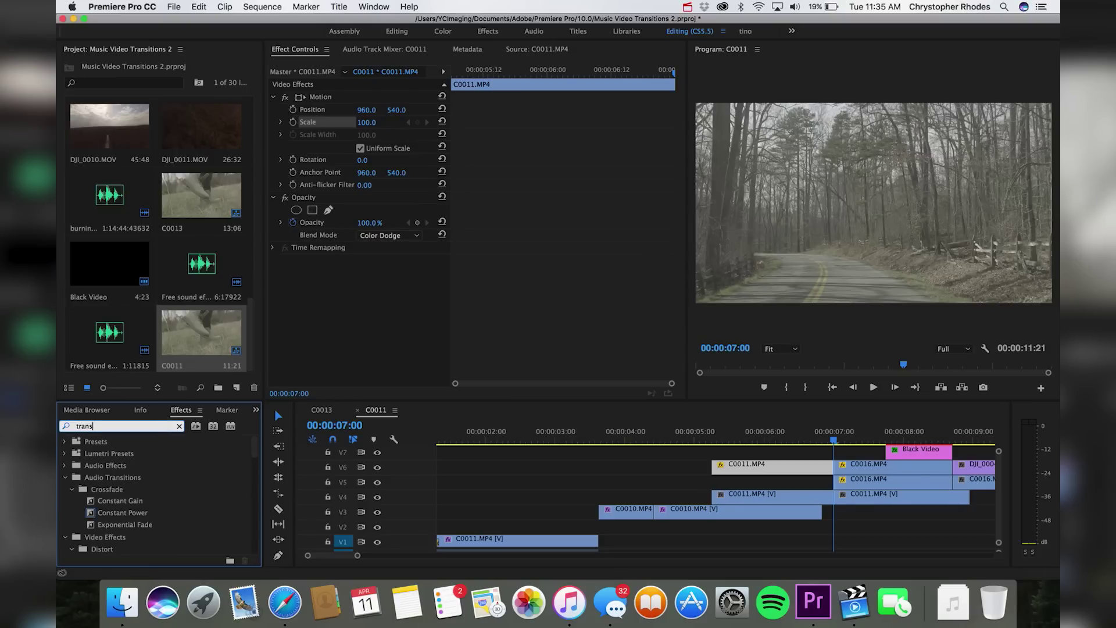
scroll(122, 489, "down", 3)
left_click_drag(123, 503, 783, 459)
Start keyframing the Transform effect's Scale and Opacity at 00:00:07:00 on the C0011.MP4 copy.
scroll(502, 294, "down", 2)
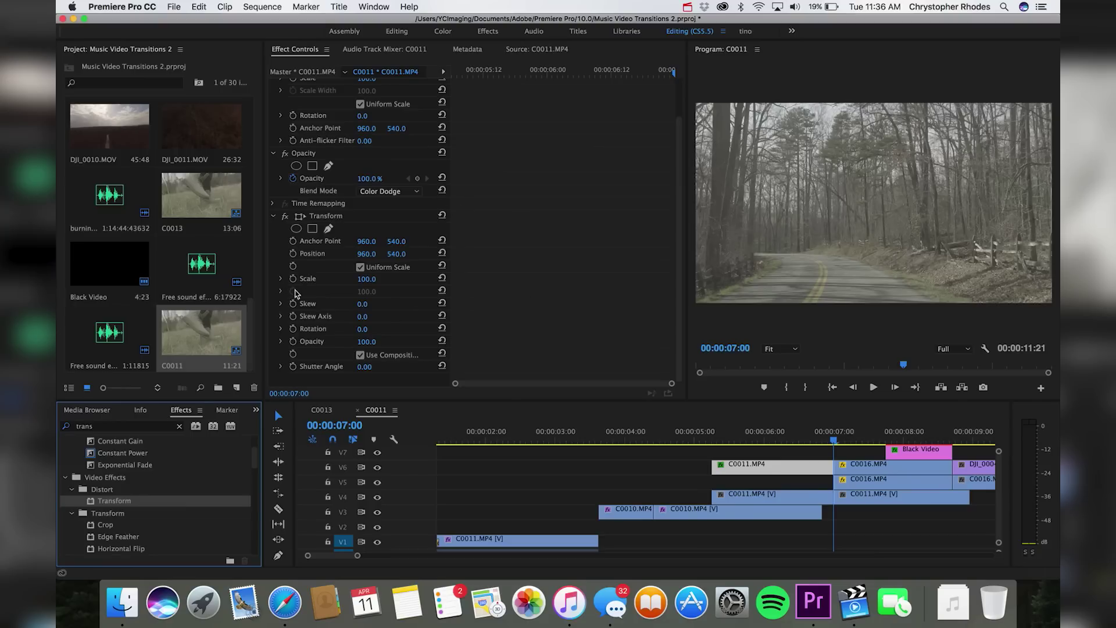
left_click(293, 279)
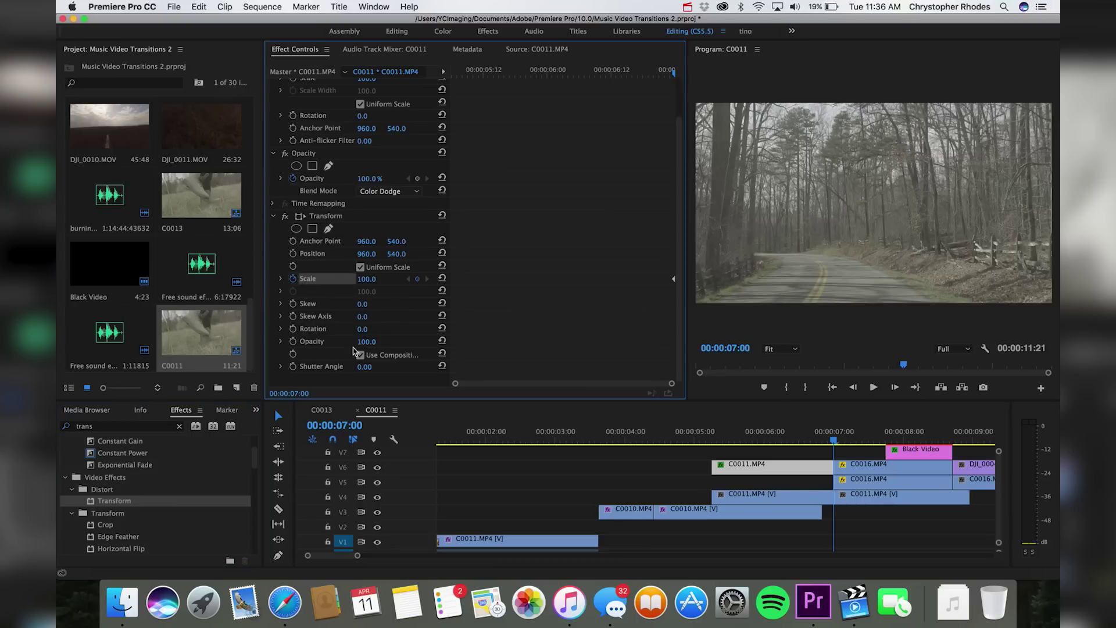
left_click(293, 342)
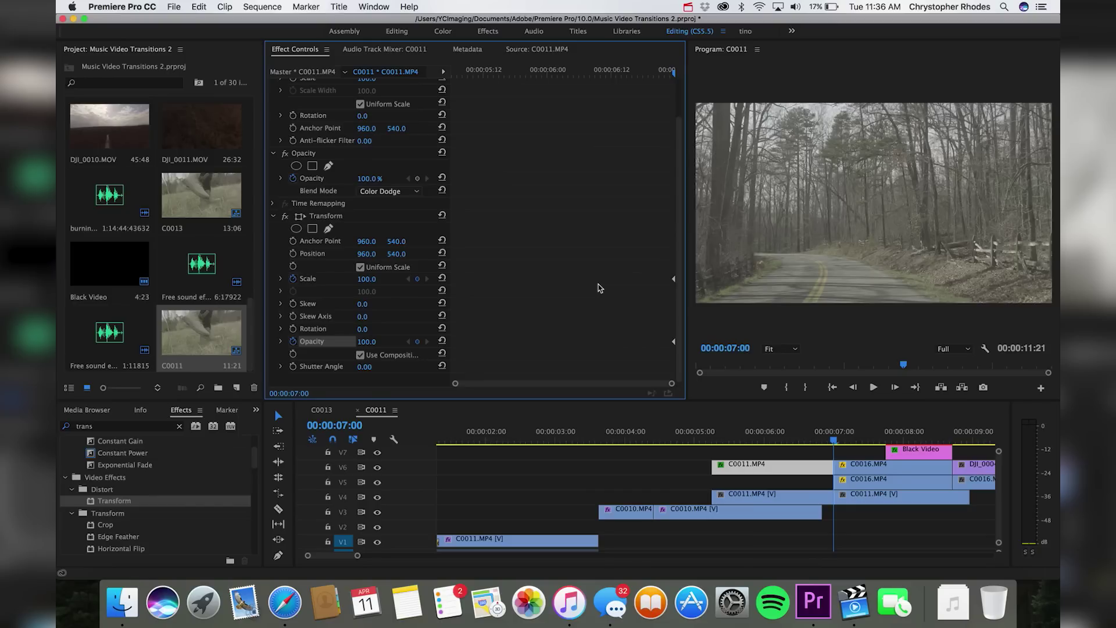
Add Transform Scale and Opacity keyframes at 00:00:06:14, setting Opacity to 0 there and Scale to 175 at 00:00:07:00.
key("Left")
key("Left")
key("Left")
key("Left")
key("Left")
key("Left")
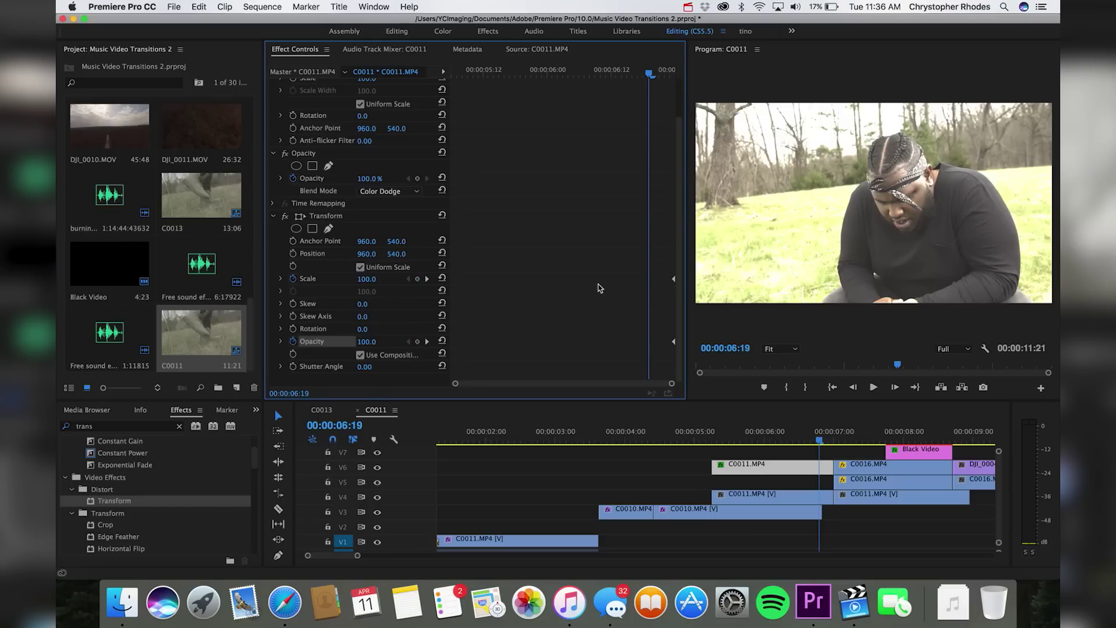
key("Left")
key("Left")
key("Left")
key("Left")
key("Left")
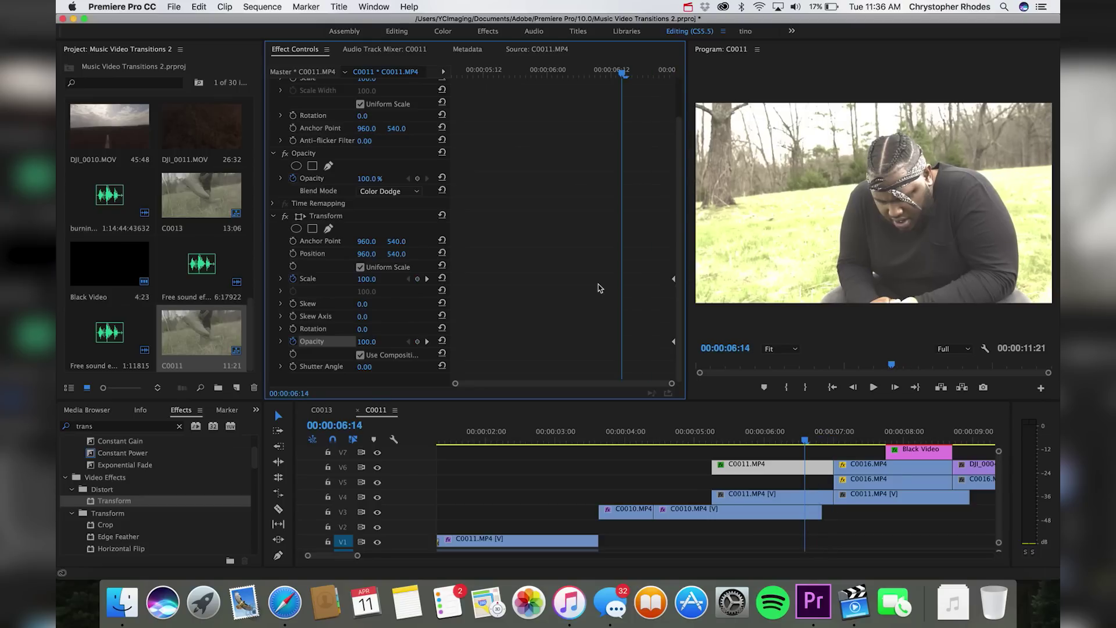
left_click(417, 278)
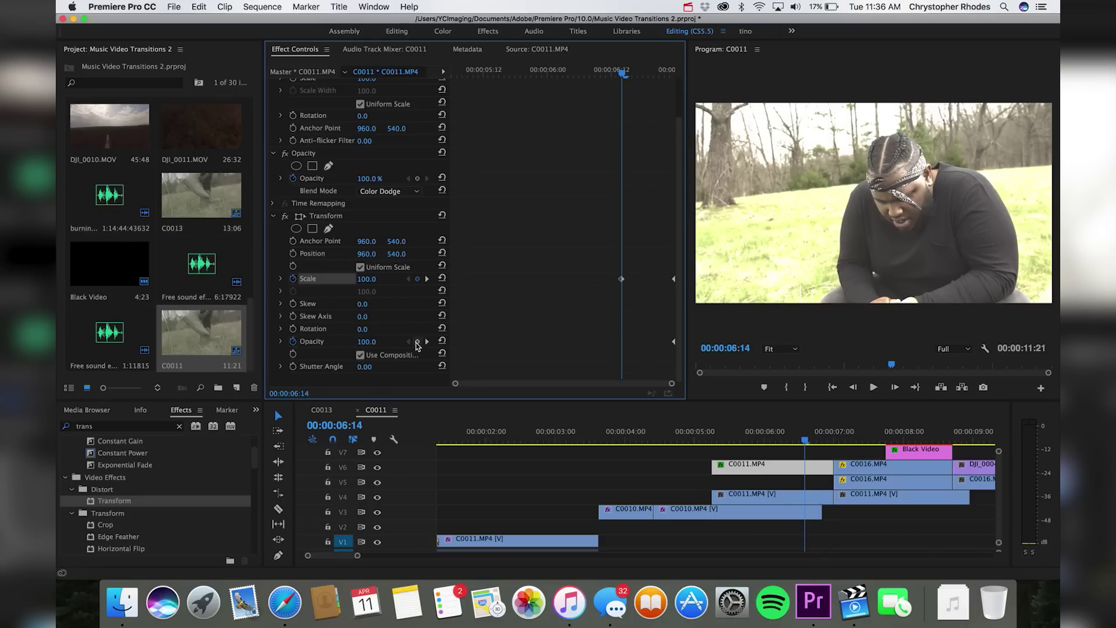
left_click(417, 342)
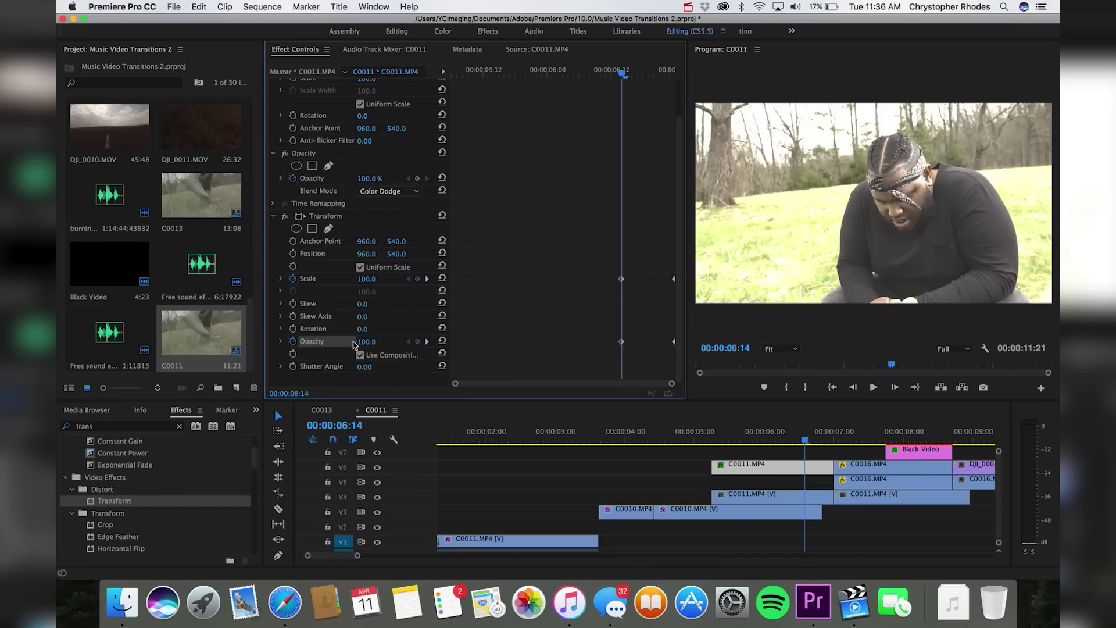
left_click_drag(370, 343, 315, 343)
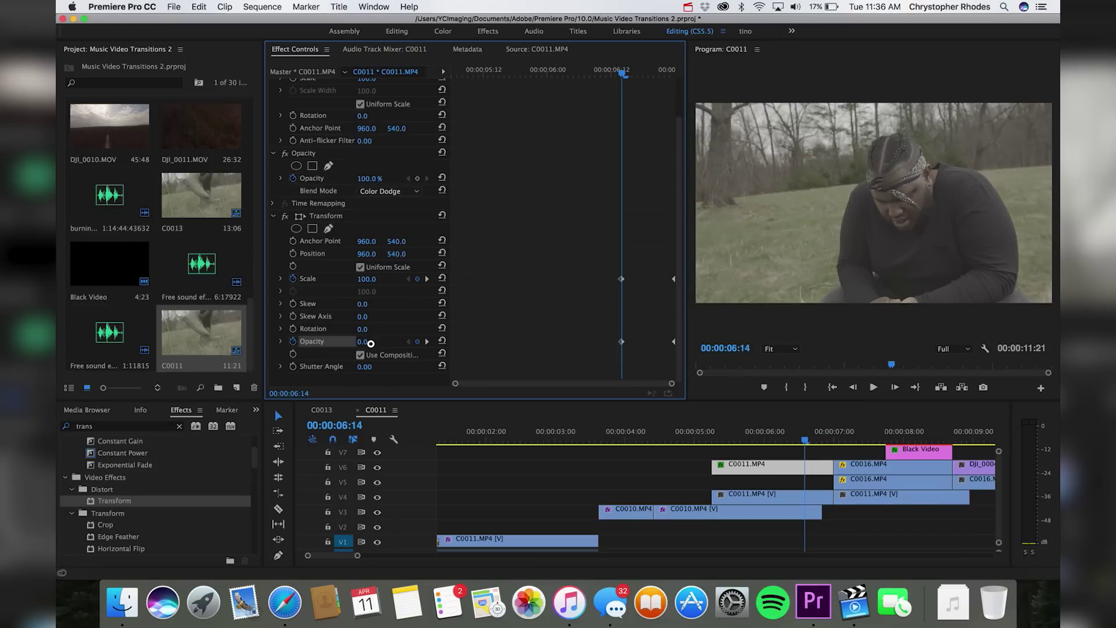
left_click(427, 279)
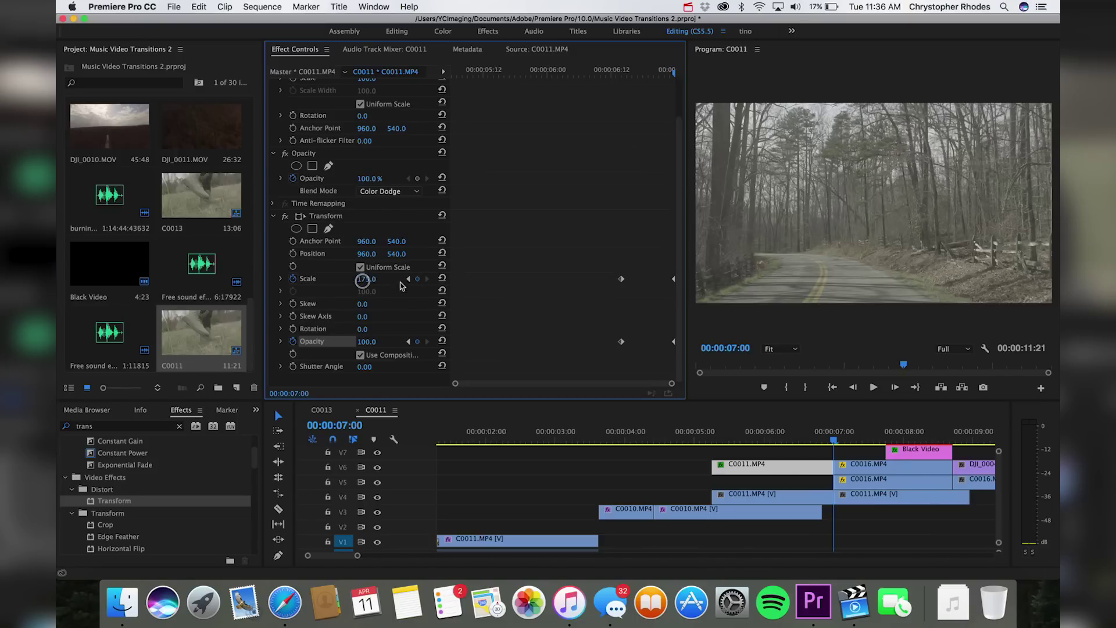
Play back the zooming Color Dodge fade at the end of the C0011.MP4 copy several times.
left_click_drag(836, 434, 800, 434)
key("space")
key("space")
left_click(802, 434)
key("space")
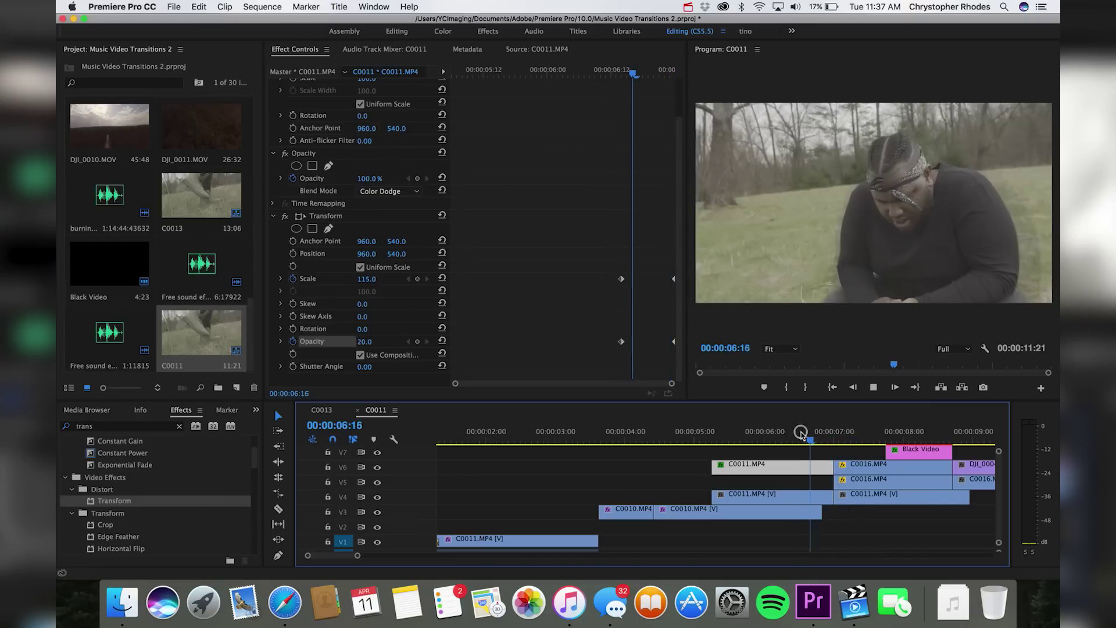
left_click(802, 435)
key("space")
left_click(802, 434)
key("space")
At 00:00:06:22, stop Transform from using the composition's shutter angle and set its Shutter Angle to 101.
left_click_drag(803, 435, 822, 429)
key("Right")
key("Right")
key("Right")
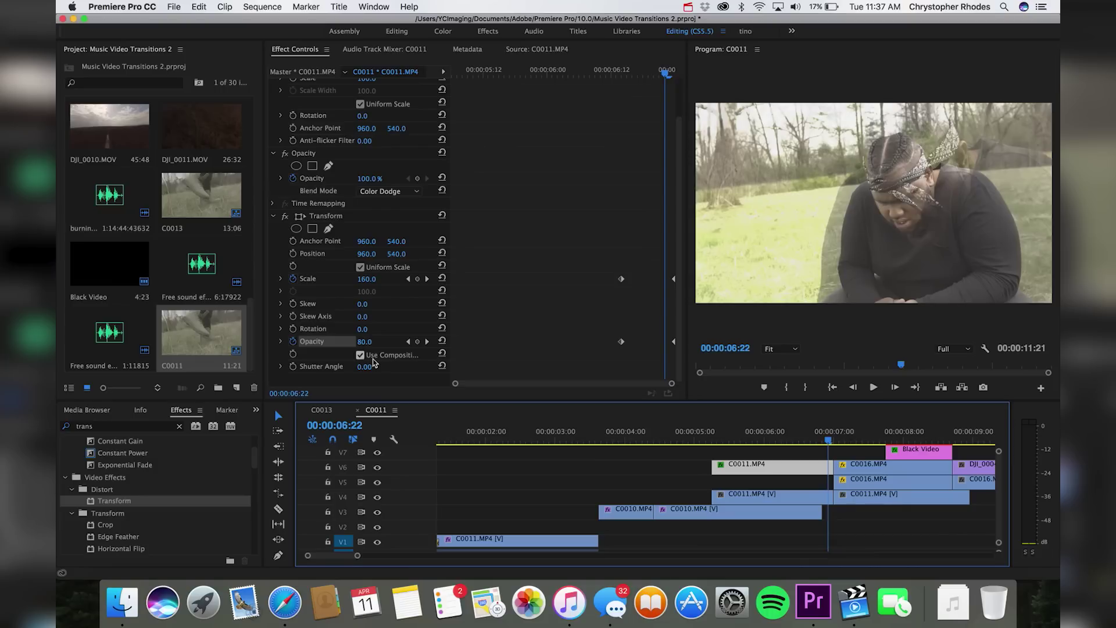
left_click(360, 356)
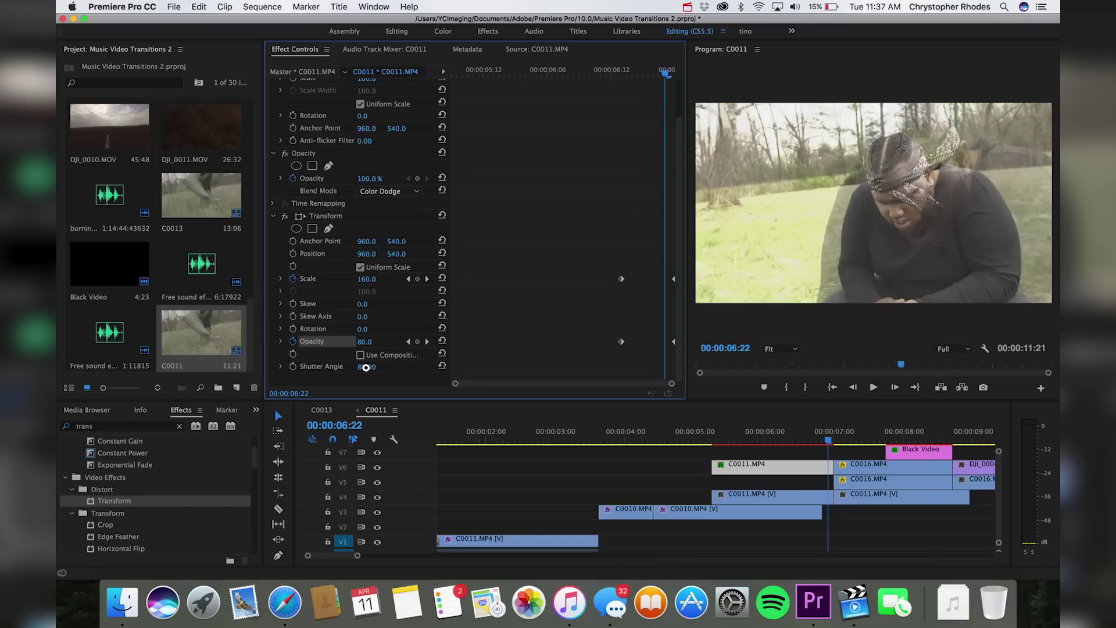
left_click_drag(365, 367, 610, 394)
Ease the Transform Scale ramp by flattening and lengthening the velocity handle of its 00:00:06:14 keyframe.
left_click(280, 279)
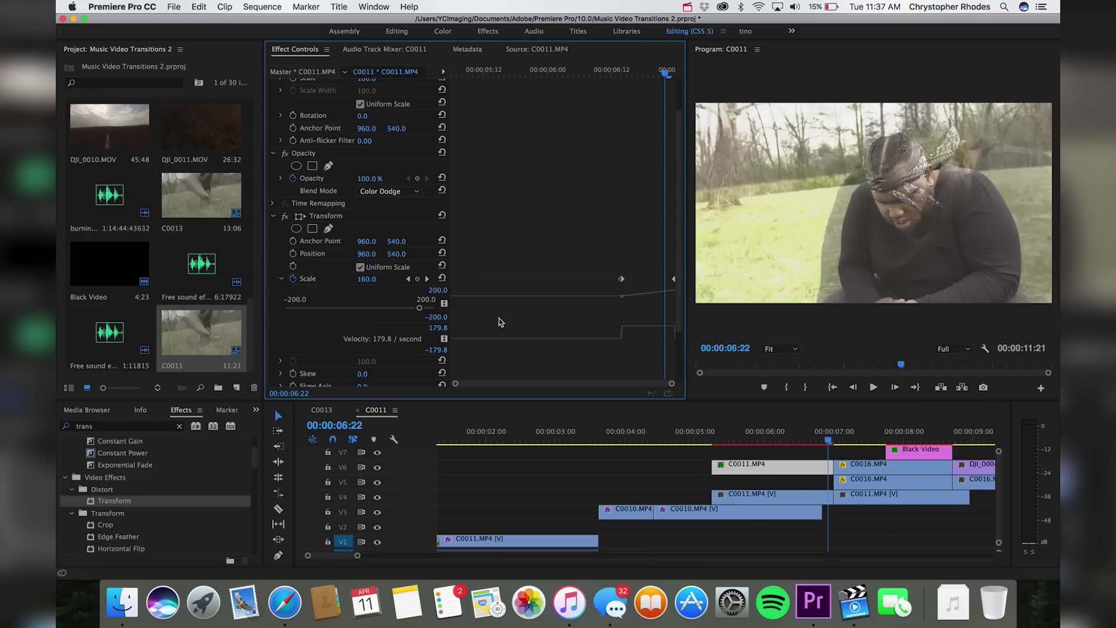
scroll(312, 353, "down", 3)
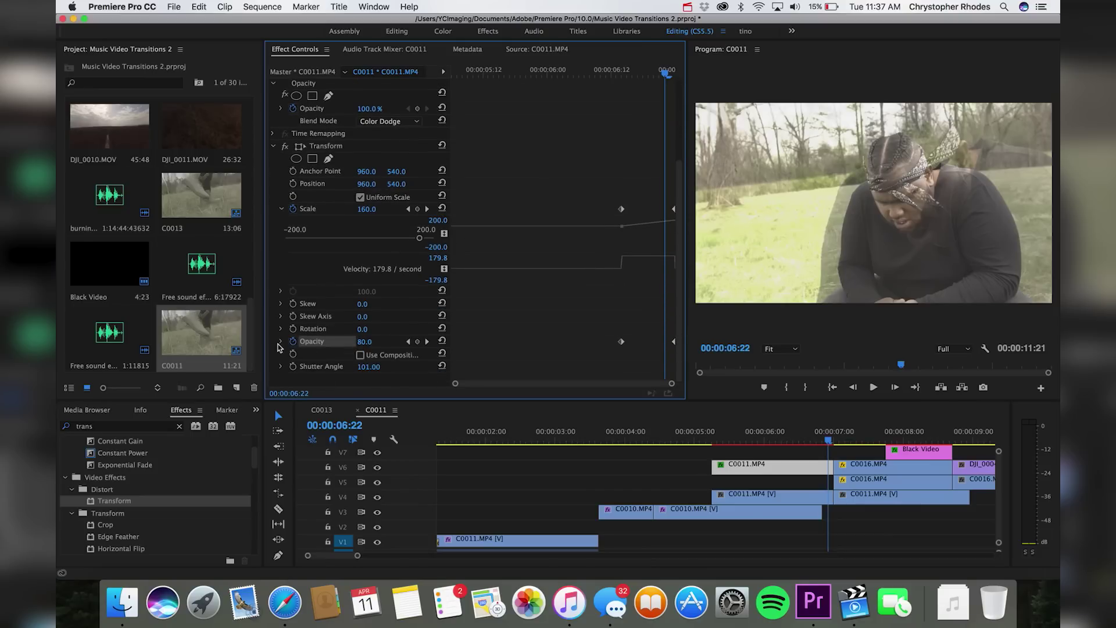
left_click(623, 261)
left_click_drag(626, 258, 655, 273)
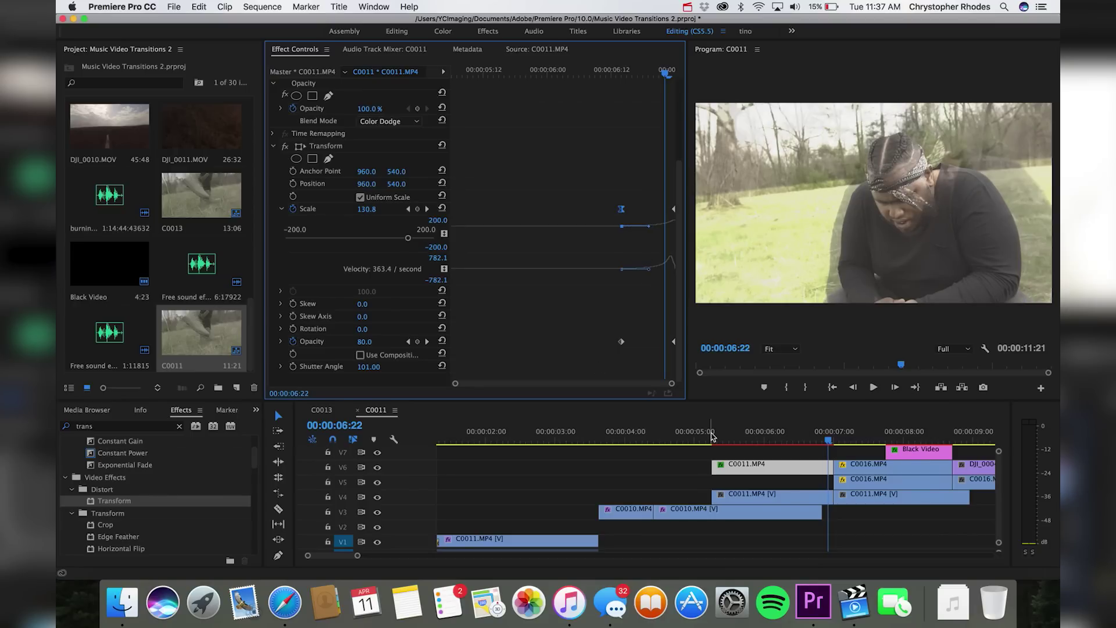
Ease the Transform Opacity ramp on the C0011.MP4 copy by lengthening the velocity handle of its 00:00:06:14 keyframe.
left_click(280, 342)
scroll(521, 316, "down", 3)
left_click(623, 332)
left_click_drag(627, 320, 668, 326)
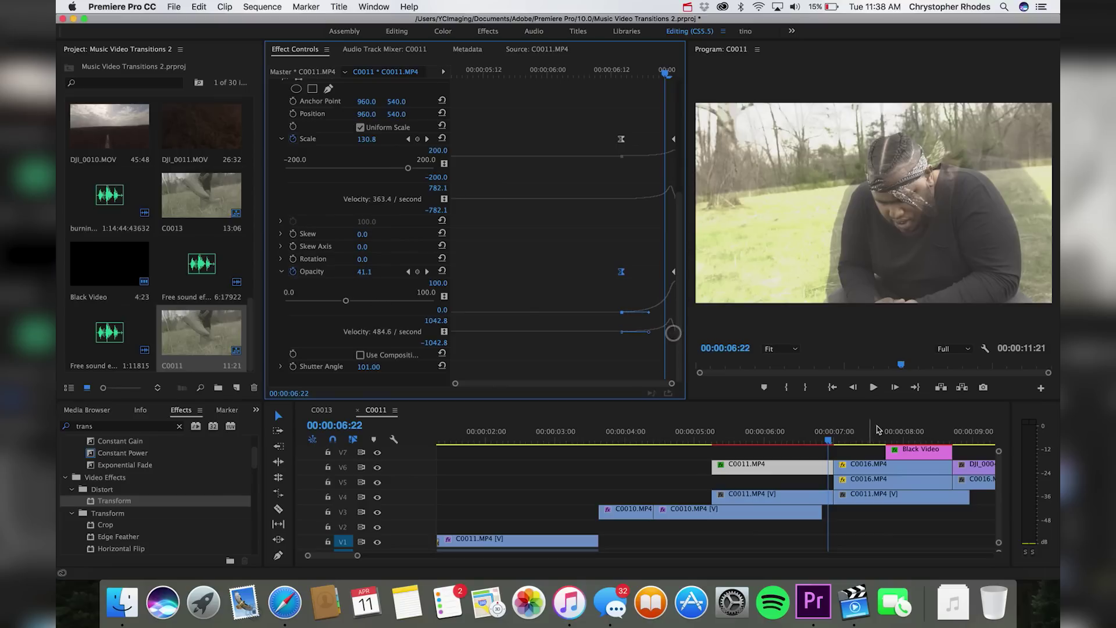
Play back and scrub the eased, motion-blurred zoom leading into the 00:00:07:00 cut.
left_click(789, 442)
key("space")
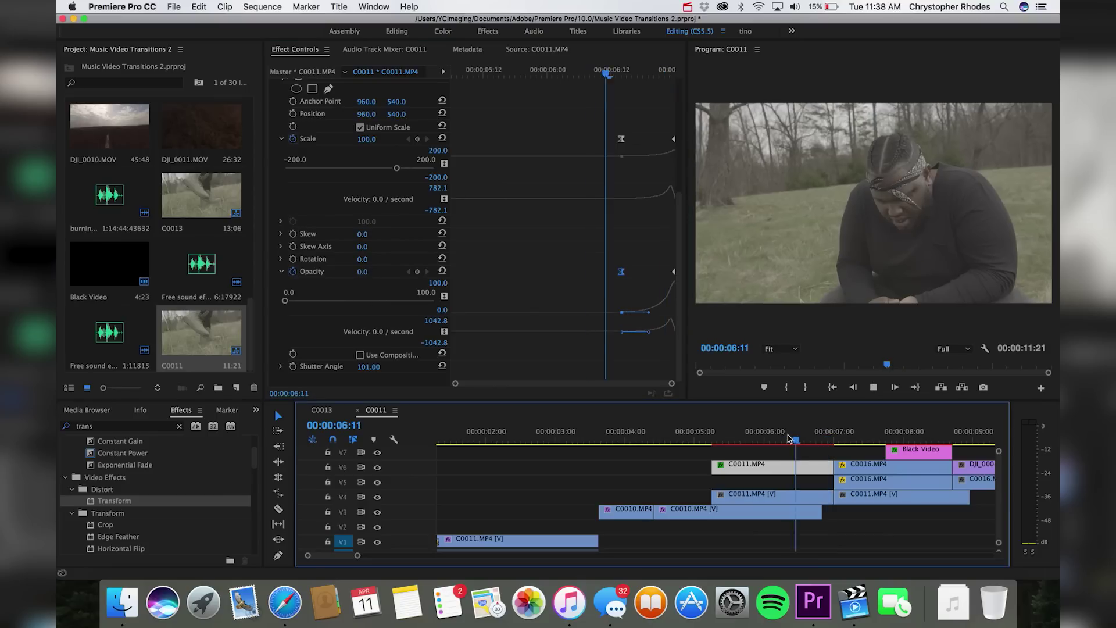
left_click(802, 440)
left_click(805, 441)
left_click(804, 440)
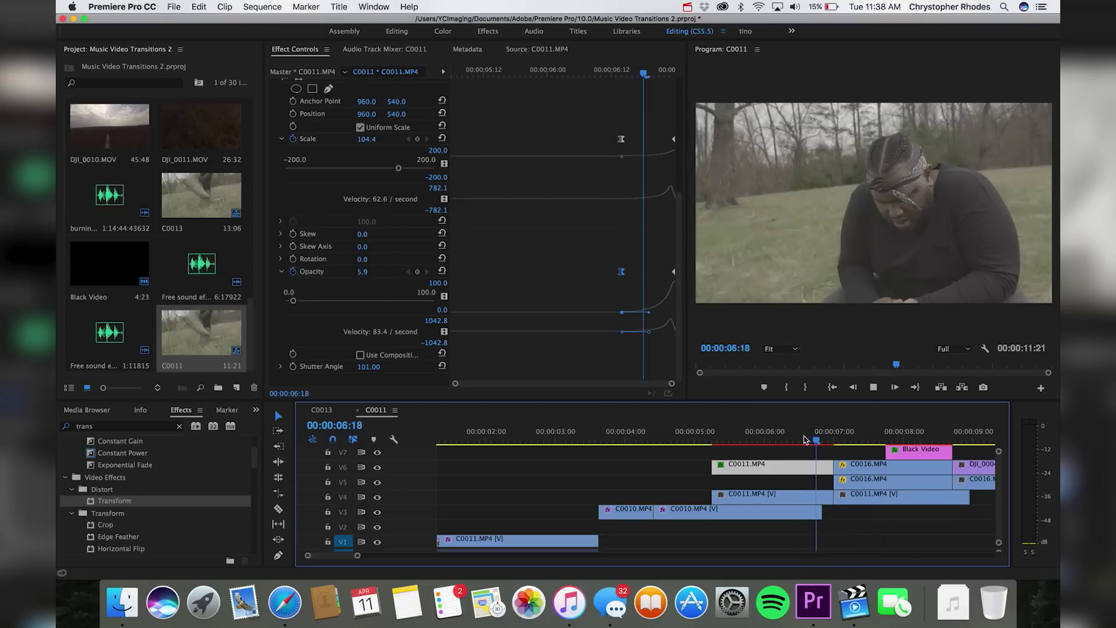
mouse_move(804, 440)
left_mouse_down()
mouse_move(833, 436)
mouse_move(823, 434)
left_mouse_up()
left_click(815, 436)
left_click(817, 435)
key("space")
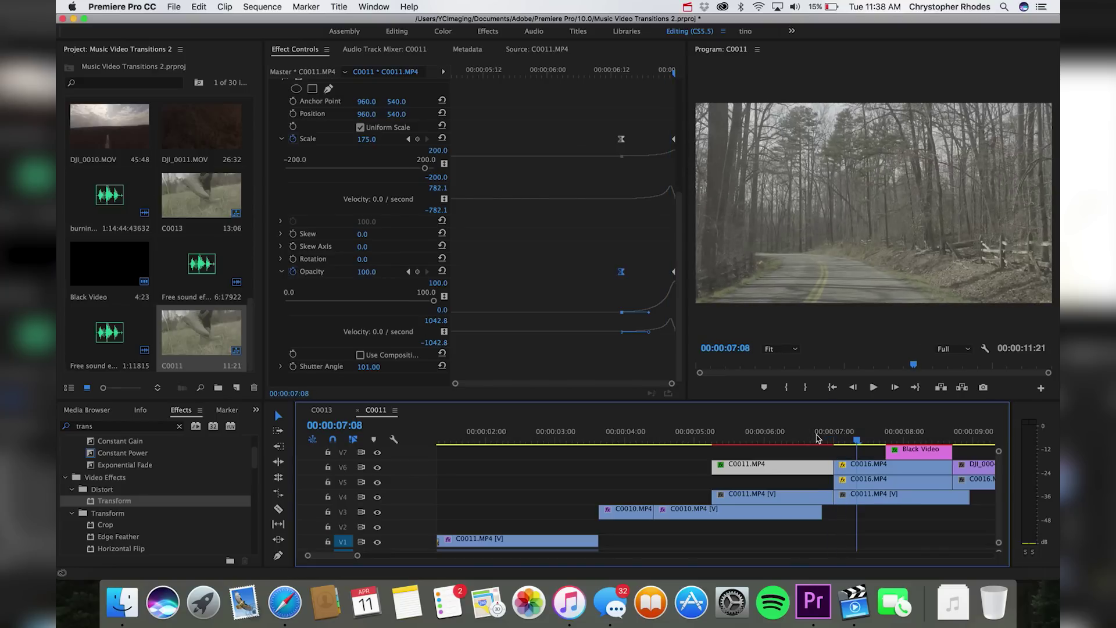
Move to the cut at 00:00:07:00 and apply the Transform effect to the C0016.MP4 copy on V6.
left_click(835, 440)
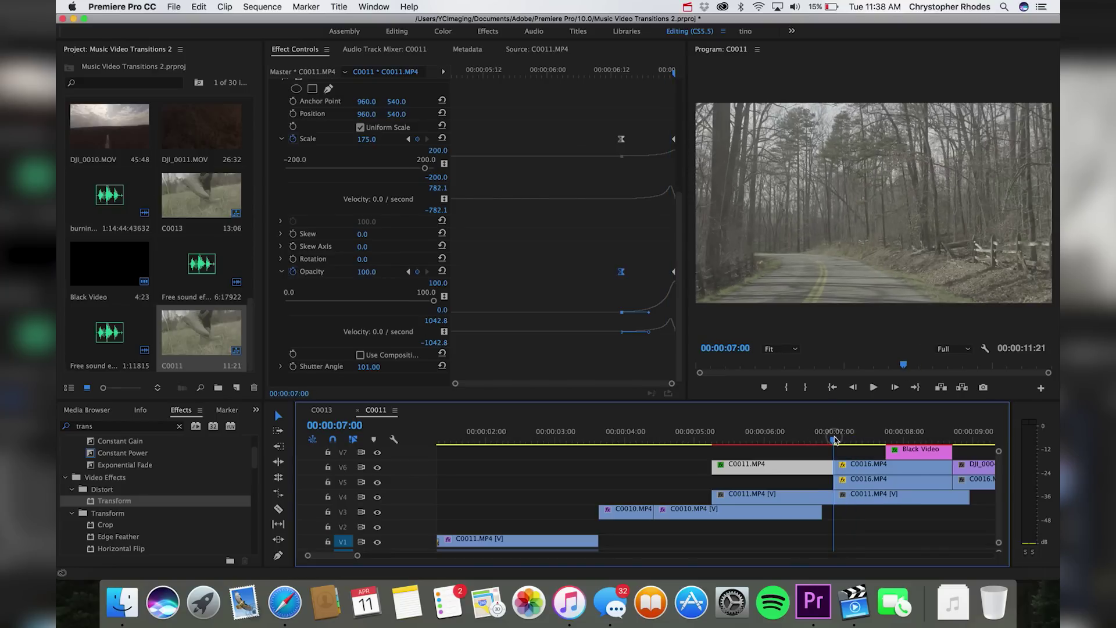
left_click(861, 470)
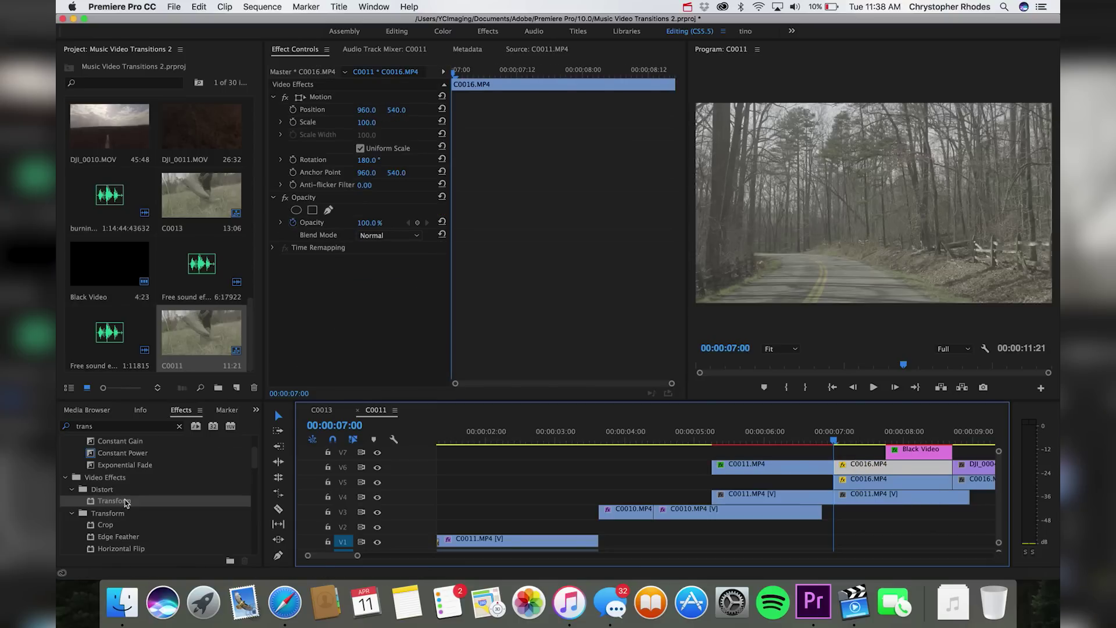
left_click_drag(119, 501, 858, 469)
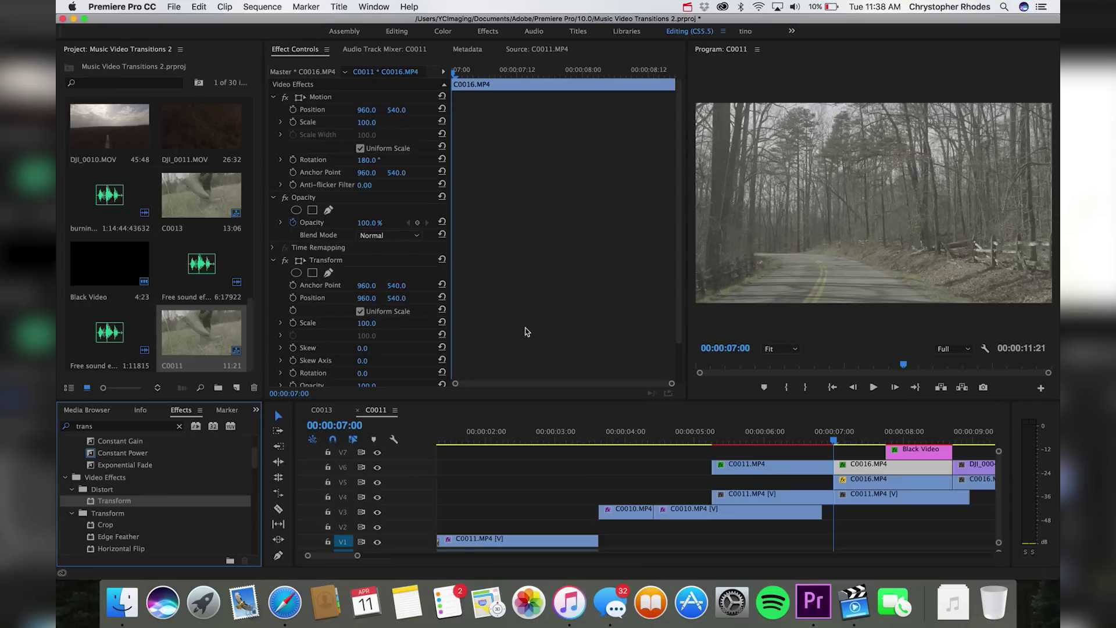
Start keyframing the Transform effect's Scale and Opacity at 00:00:07:00 on the C0016.MP4 copy.
scroll(495, 320, "down", 3)
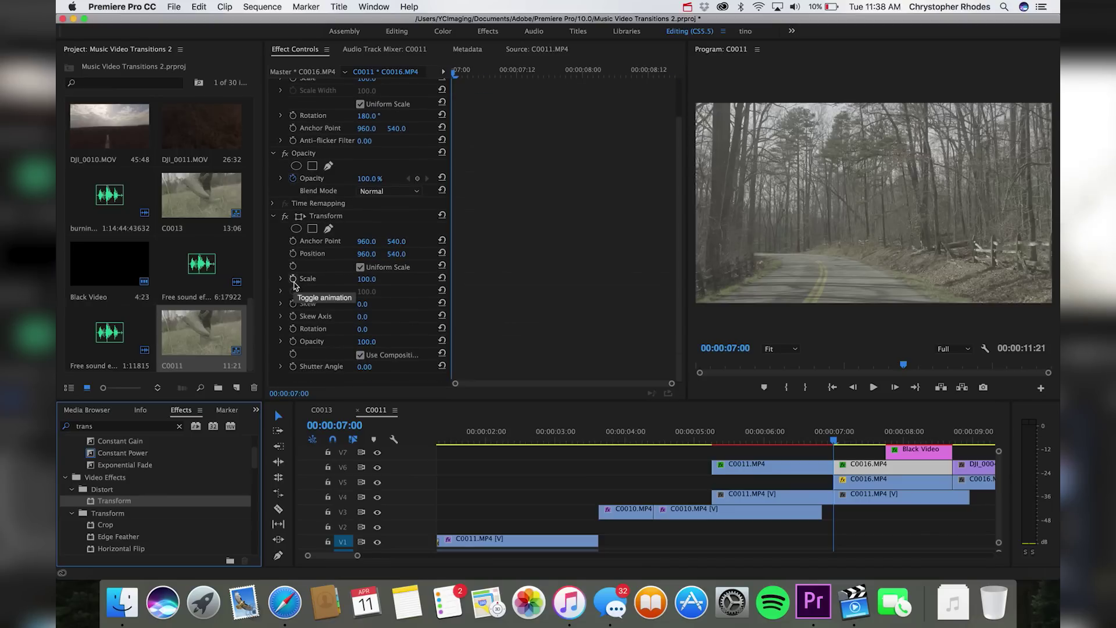
left_click(294, 279)
left_click(293, 342)
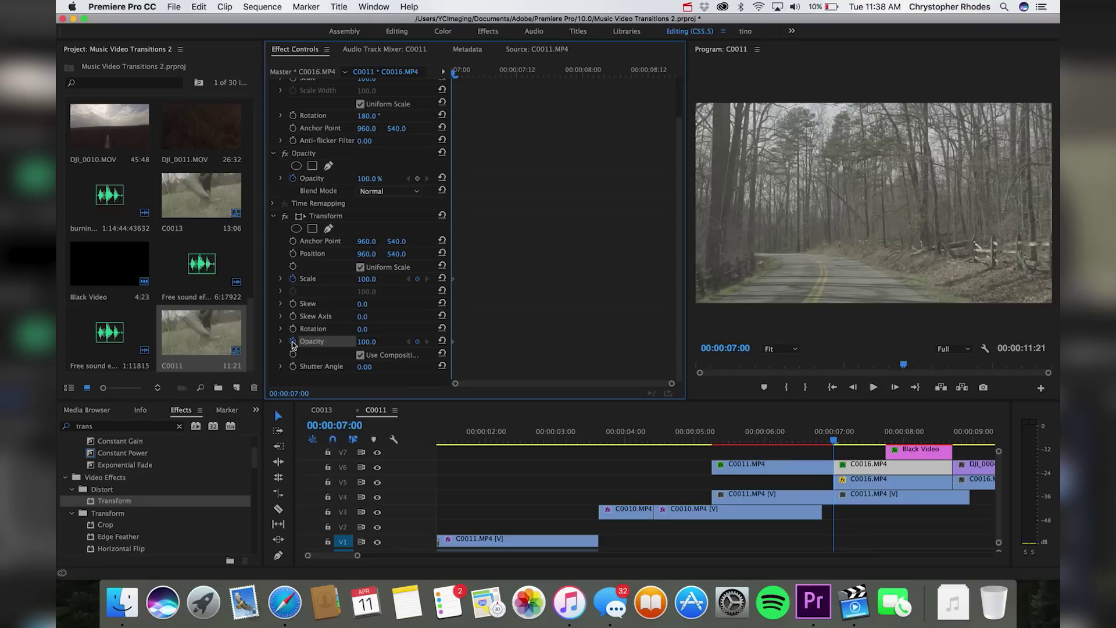
Add Transform Scale and Opacity keyframes at 00:00:07:10 on the C0016.MP4 copy, with Opacity set to 0.
key("shift+Right")
key("shift+Right")
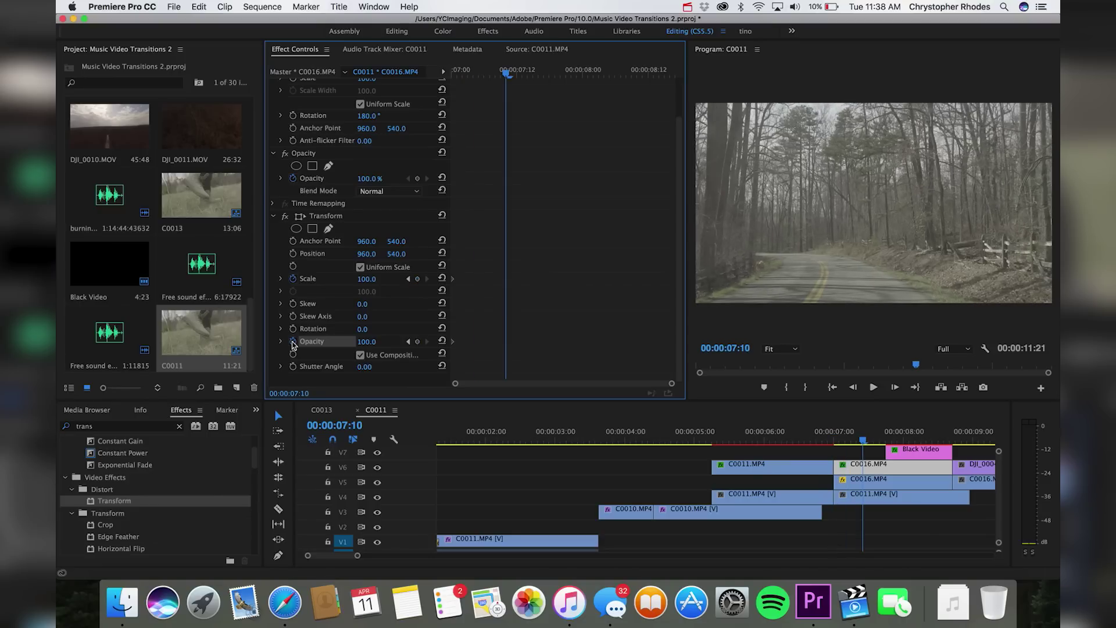
left_click(417, 279)
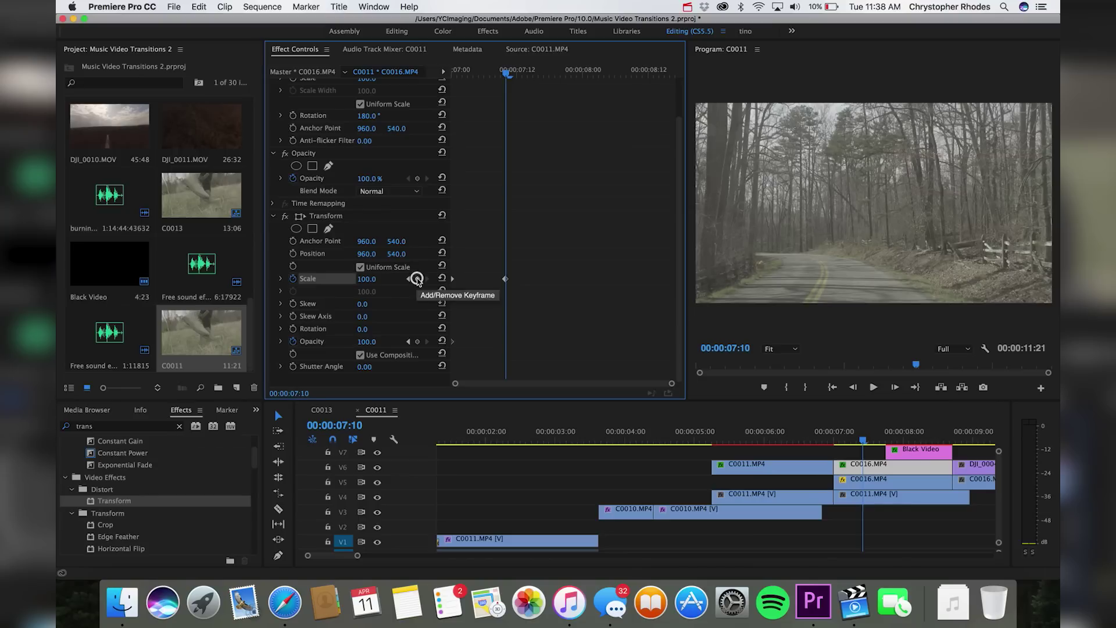
left_click(417, 342)
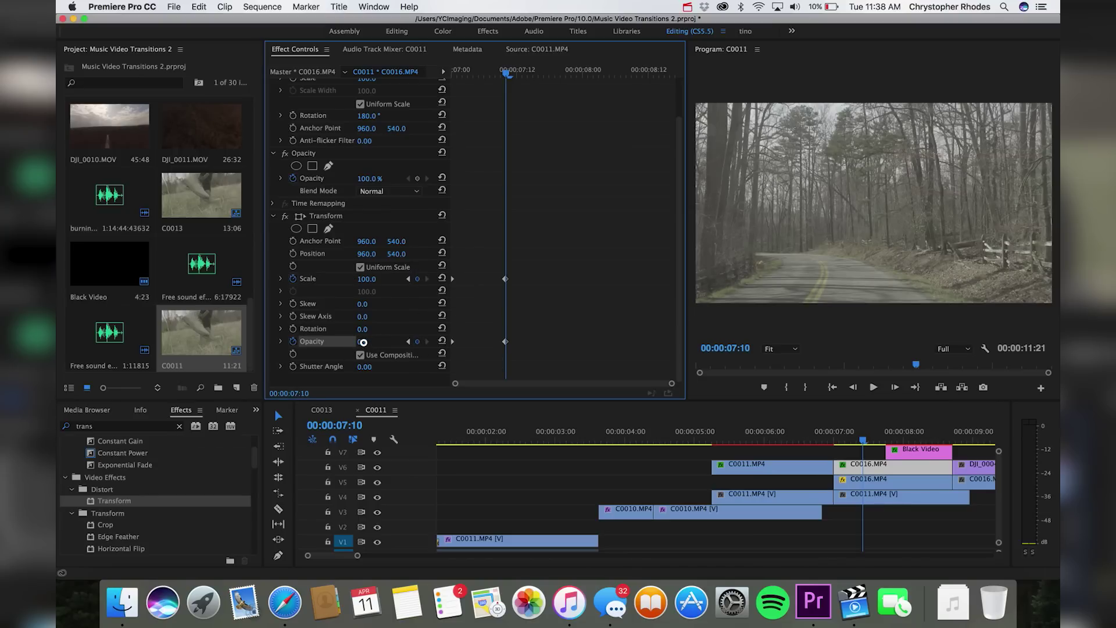
Set Transform Scale to 175 at the 00:00:07:00 keyframe and the C0016.MP4 copy's blend mode to Color Dodge.
left_click(409, 281)
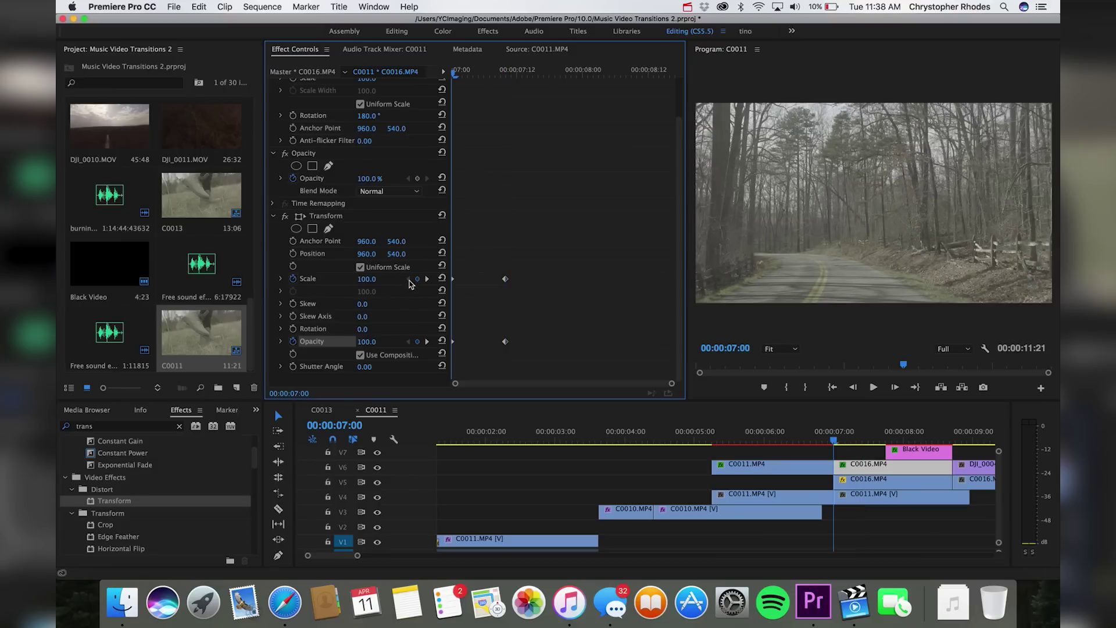
left_click_drag(366, 281, 369, 280)
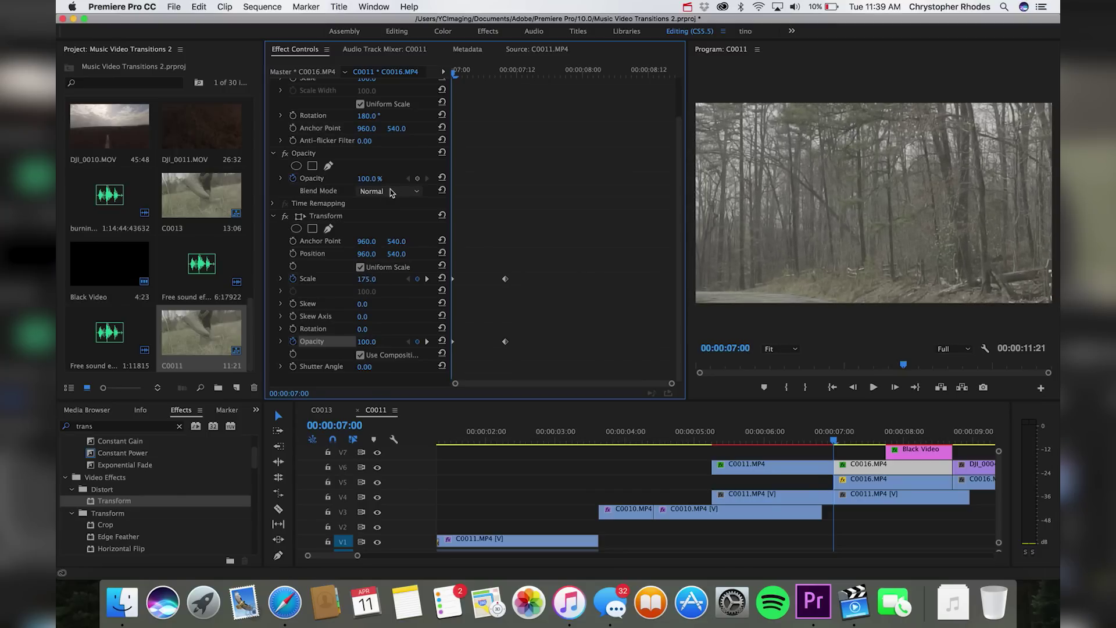
left_click(390, 191)
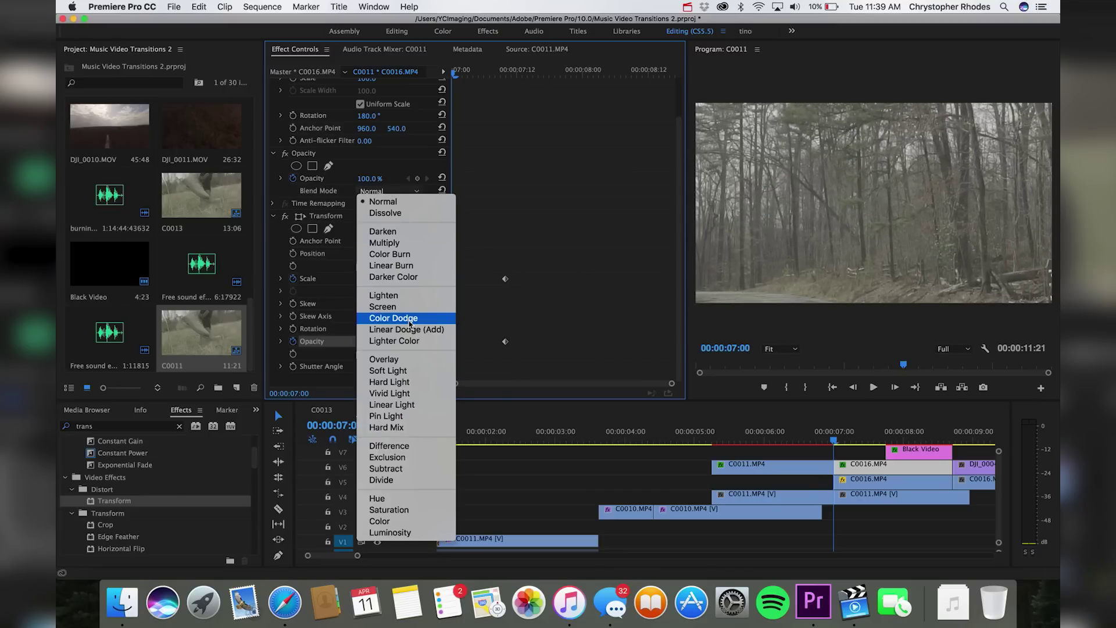
left_click(405, 320)
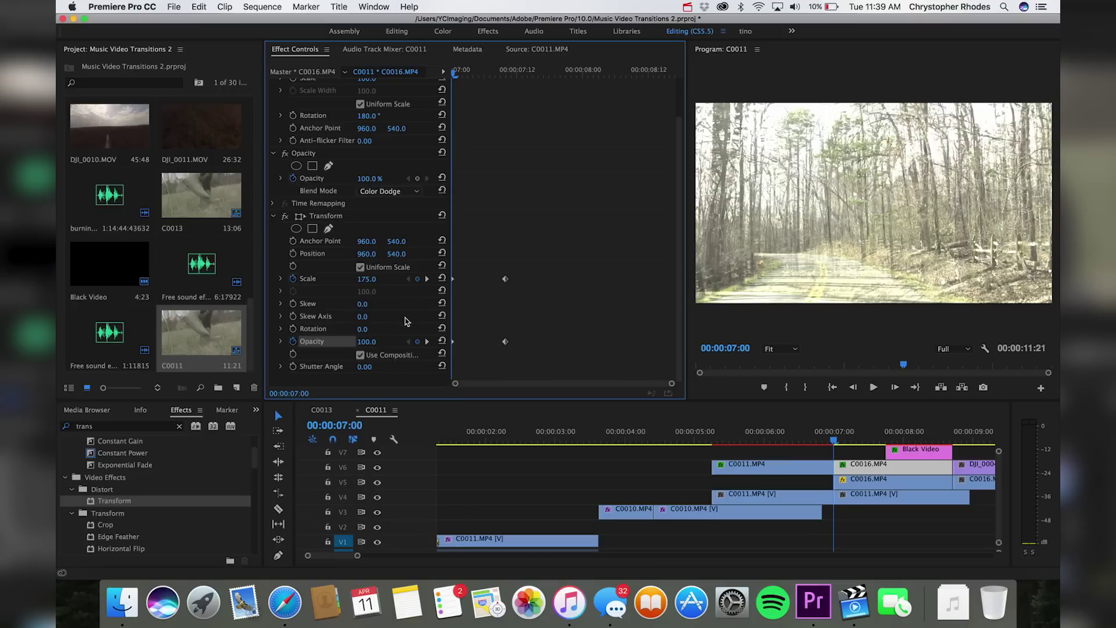
Stop the C0016.MP4 copy's Transform from using the composition's shutter angle and set its Shutter Angle to 101.
left_click(360, 355)
left_click_drag(364, 370, 363, 369)
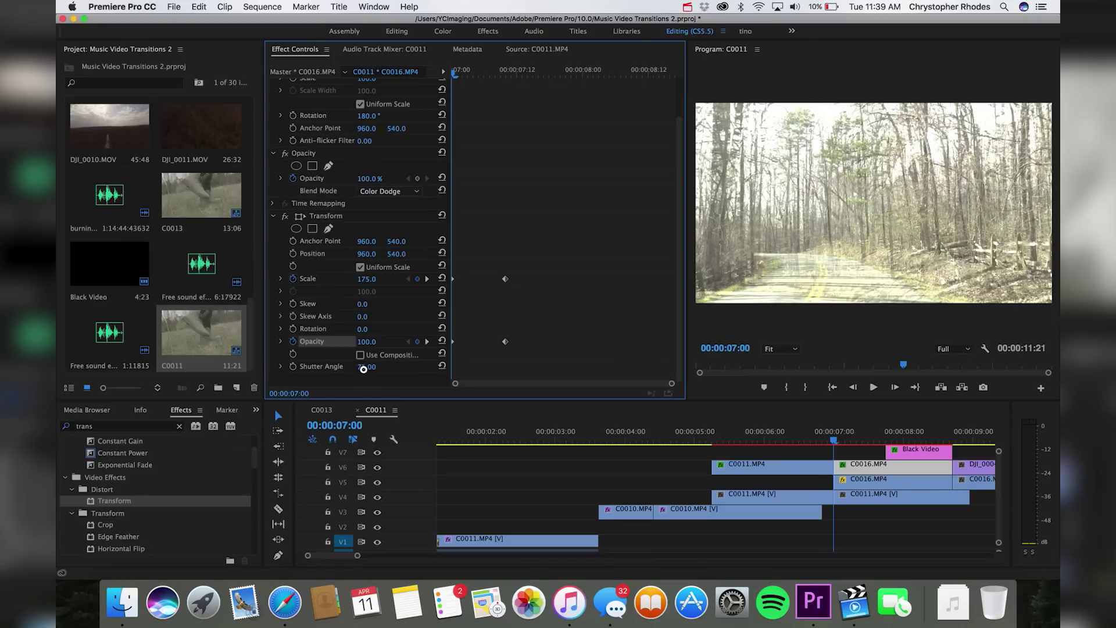
left_click_drag(364, 369, 364, 369)
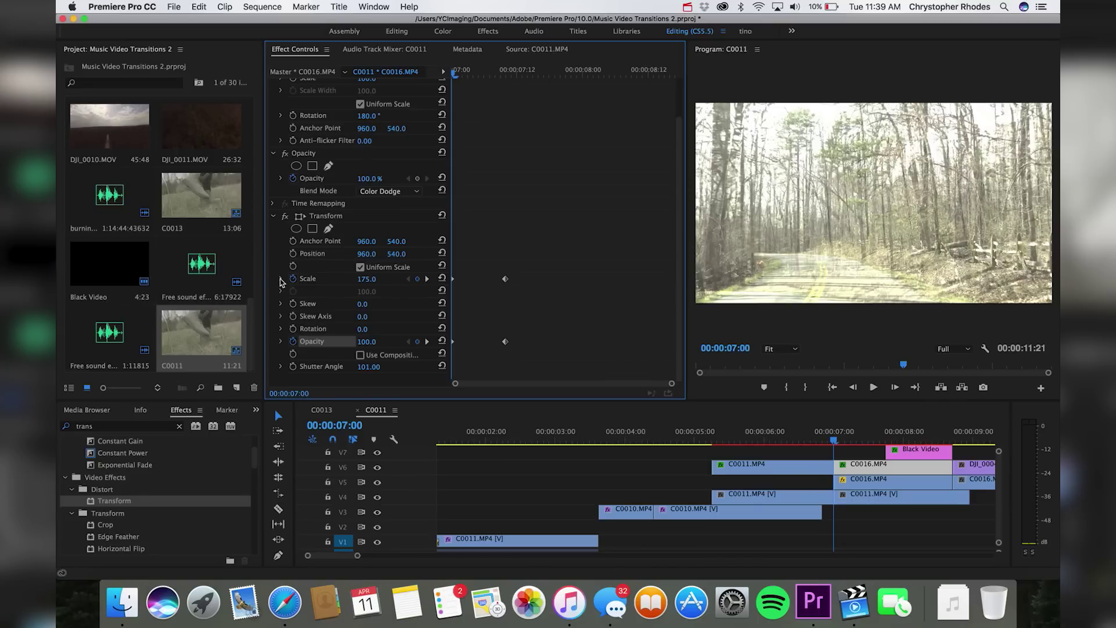
Ease the C0016.MP4 copy's Transform Scale into its end keyframe by lengthening the velocity handle to flatten the curve.
left_click(280, 279)
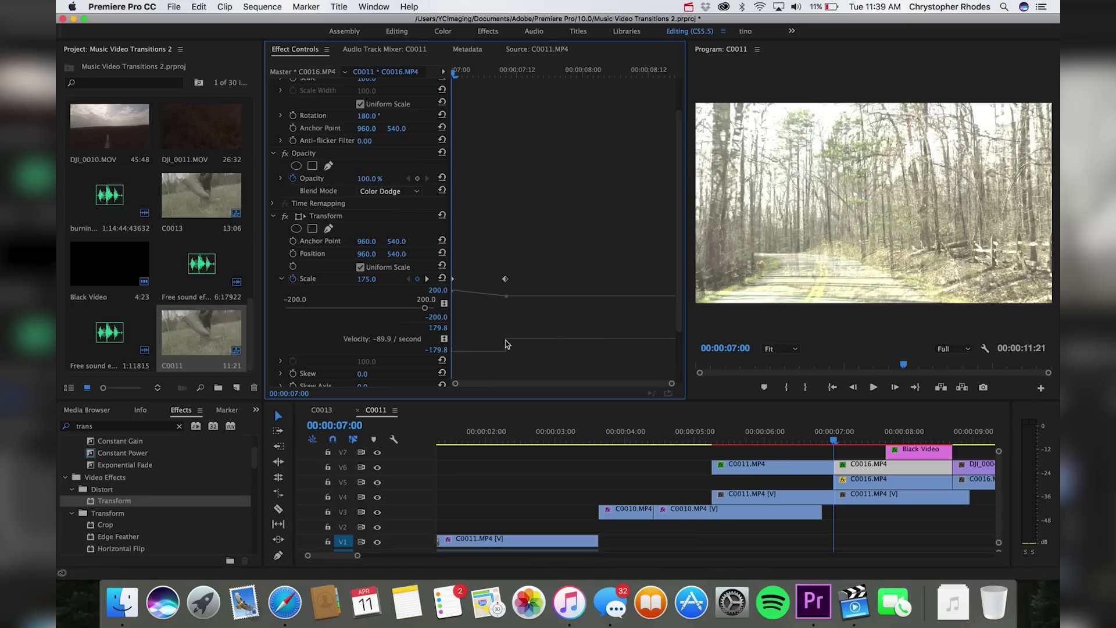
key("super+equal")
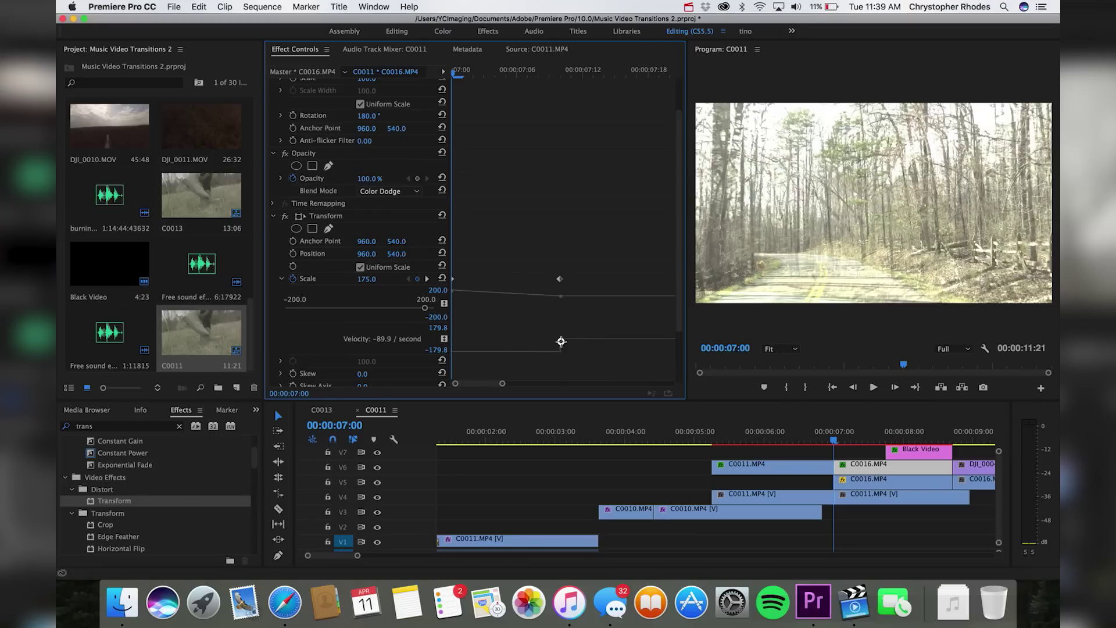
left_click_drag(675, 302, 676, 355)
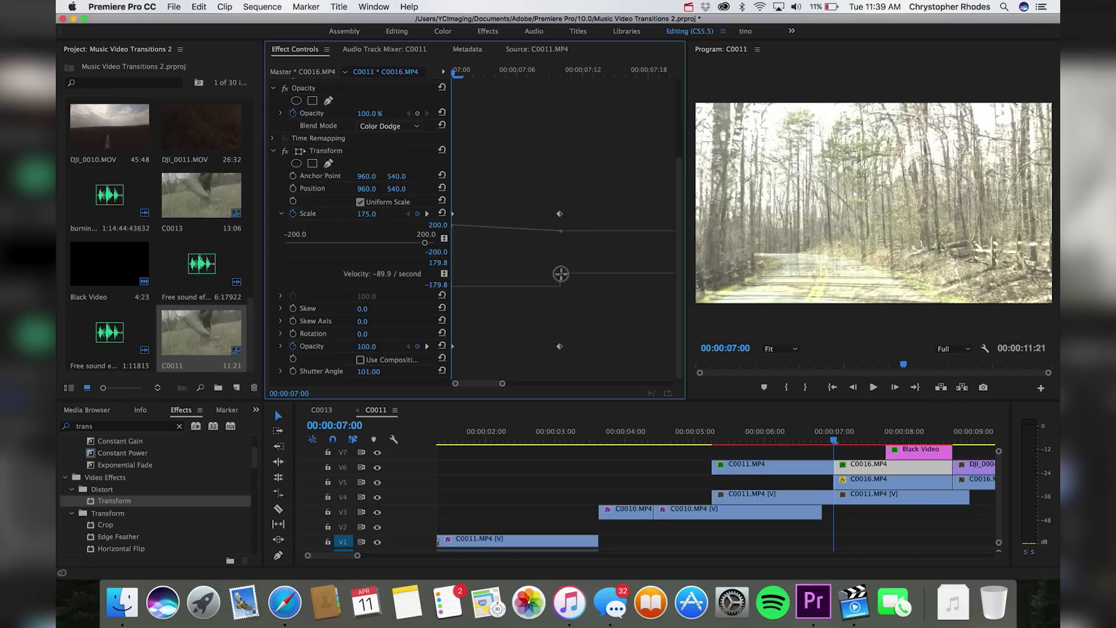
key("super+=")
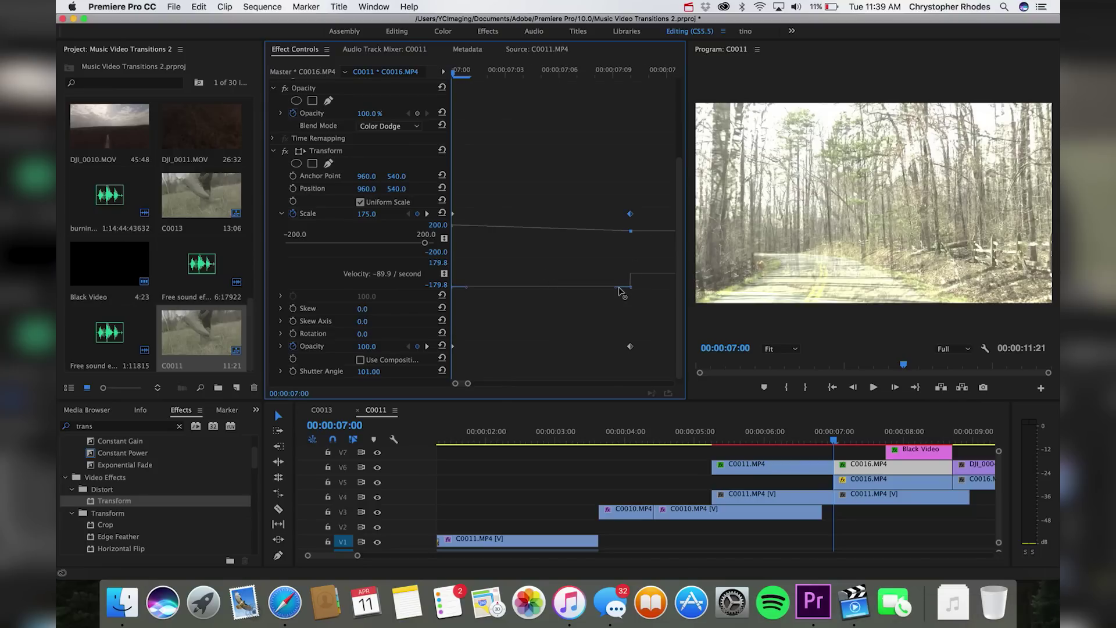
left_click_drag(617, 287, 525, 274)
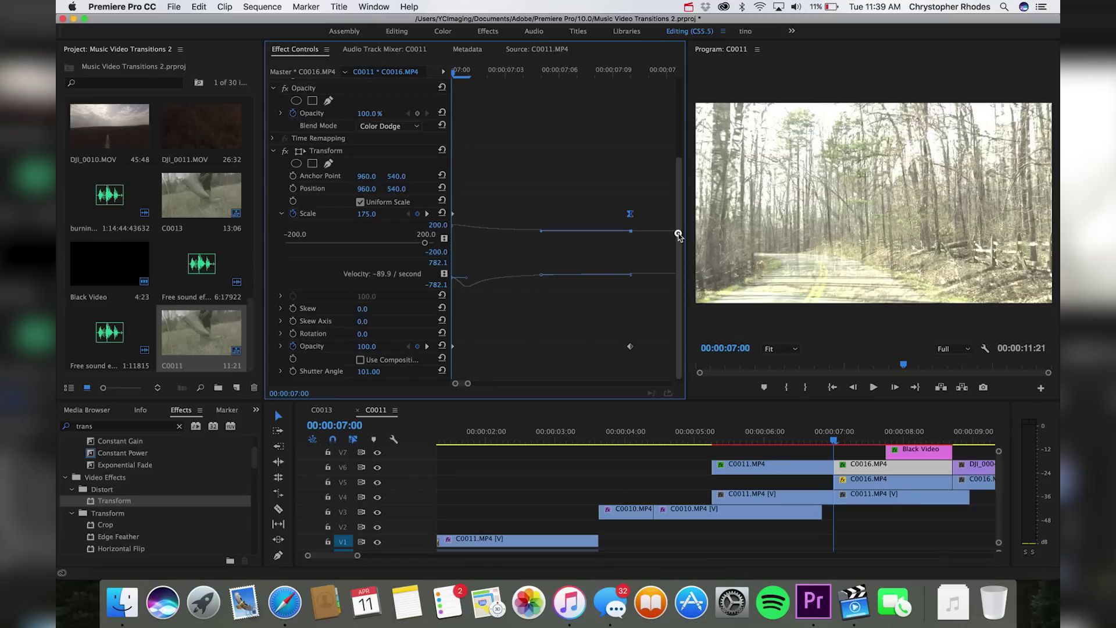
Ease the Transform Opacity animation on the C0016.MP4 copy into its end keyframe with a long velocity handle.
scroll(678, 273, "down", 1)
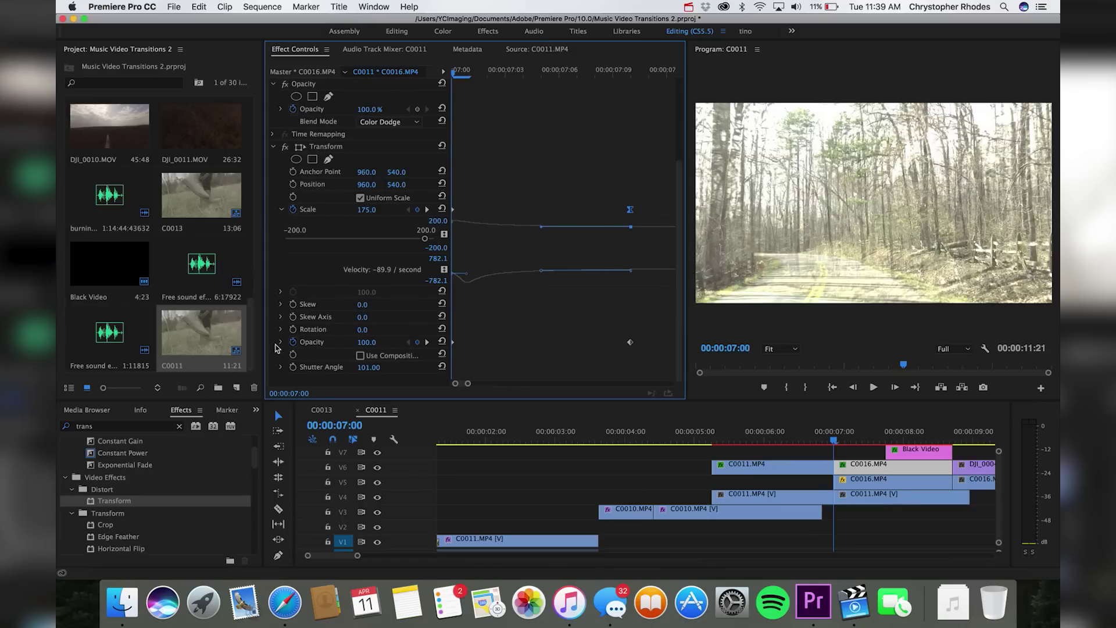
left_click(282, 343)
left_click_drag(678, 256, 538, 332)
Play the sequence from around 00:00:06:02 through the C0011-to-C0016 cut to review the zoom flash transition.
left_click(771, 437)
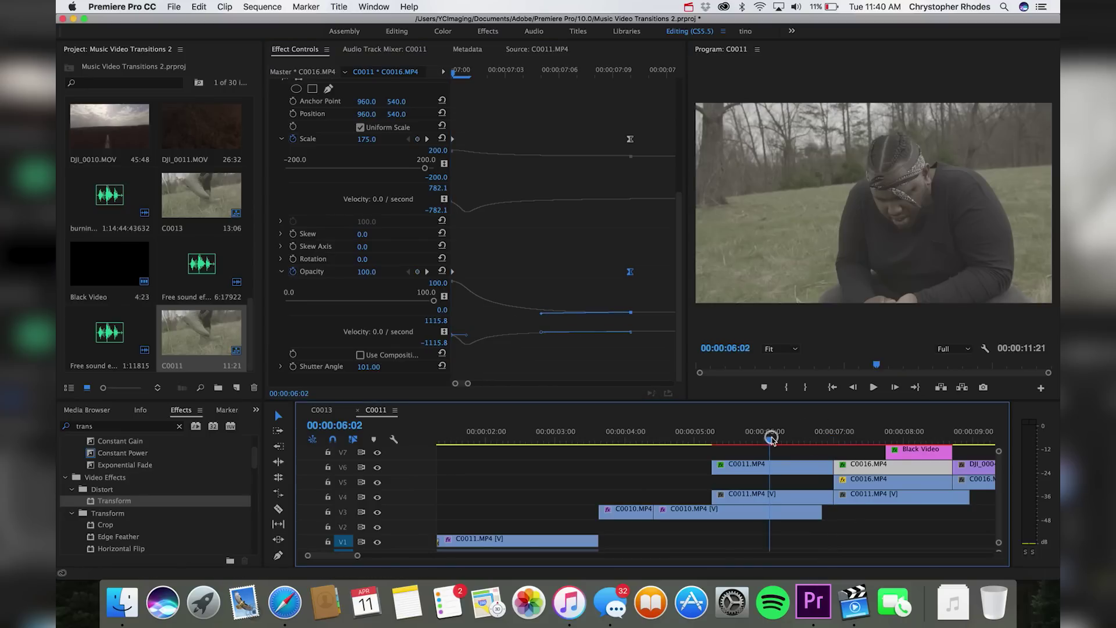
key("space")
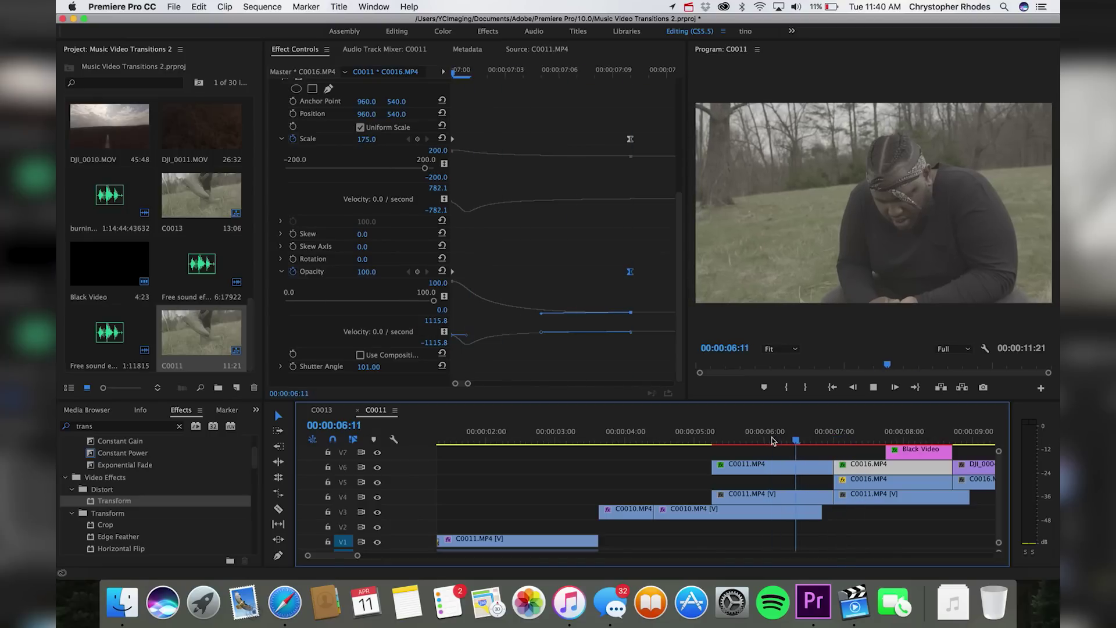
key("space")
mouse_move(777, 440)
left_mouse_down()
mouse_move(860, 435)
mouse_move(766, 436)
left_mouse_up()
key("space")
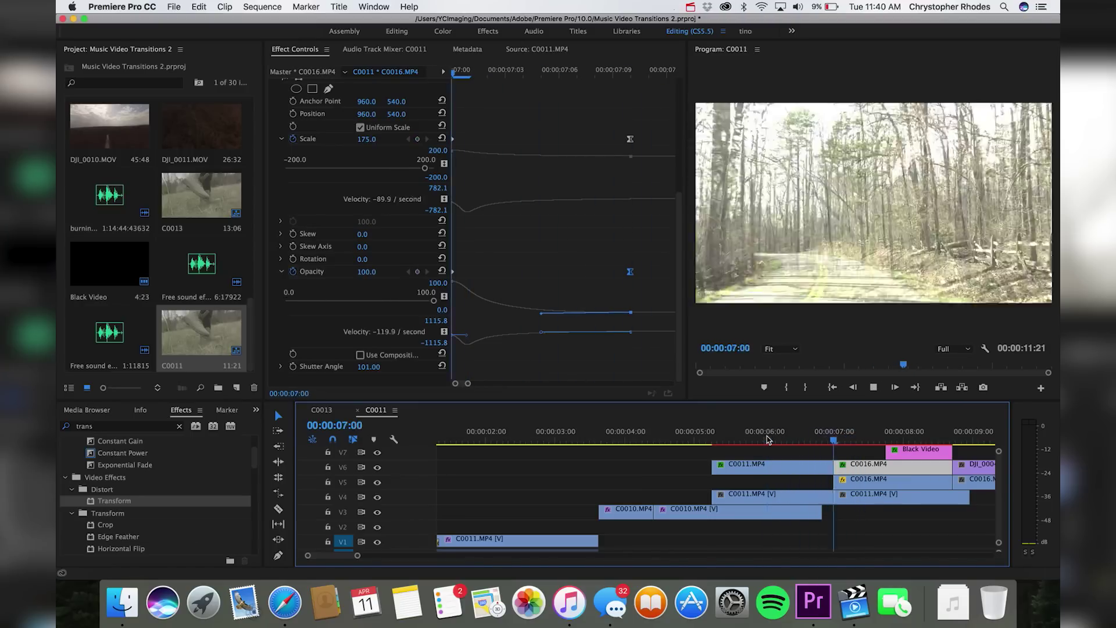
key("space")
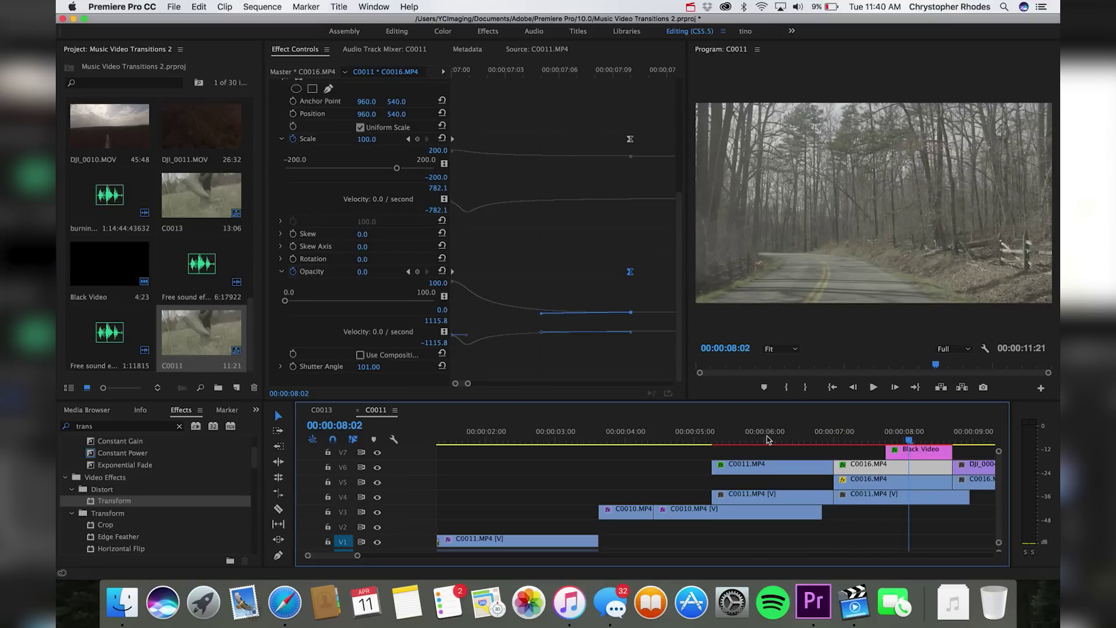
Remove the existing Black Video clip from V7 and place the playhead at the DJI_0004.MOV cut, 00:00:08:17.
left_click(766, 436)
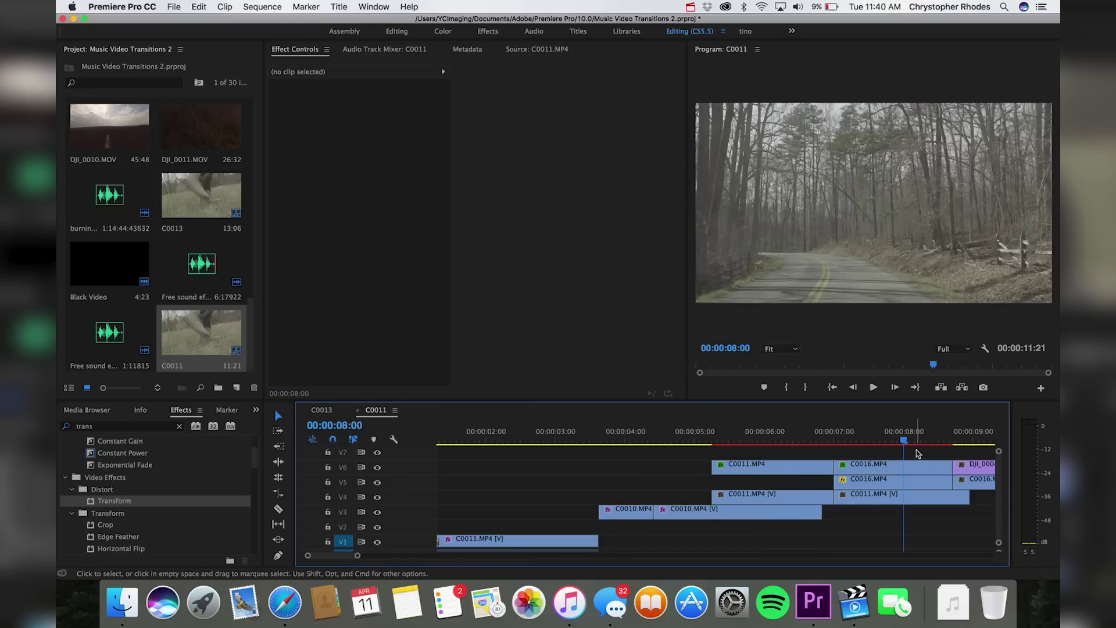
left_click(948, 440)
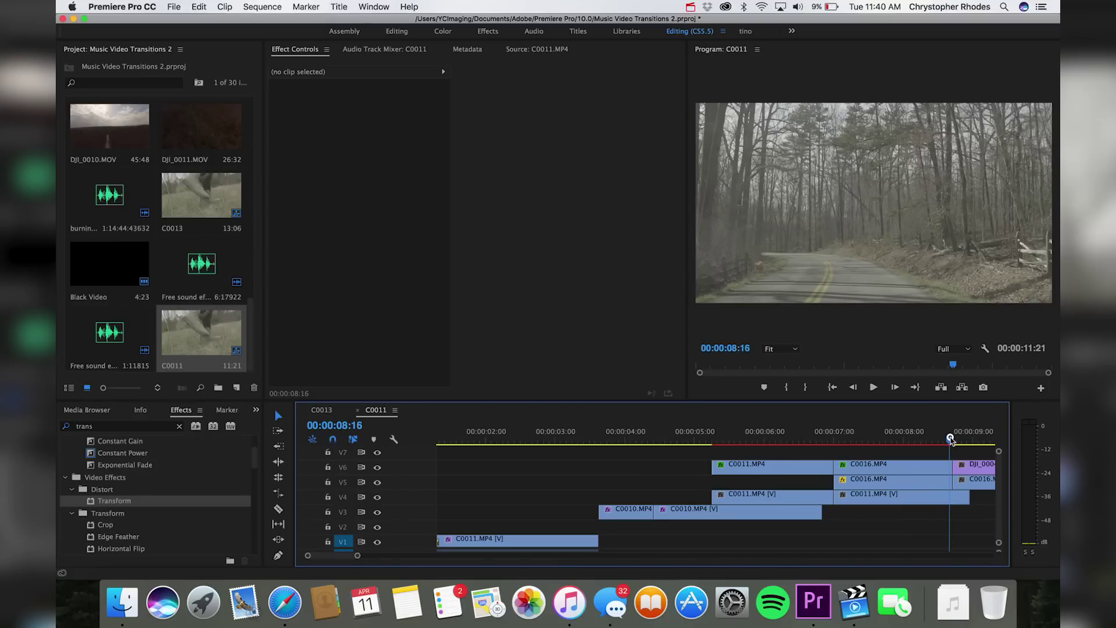
left_click_drag(949, 440, 952, 439)
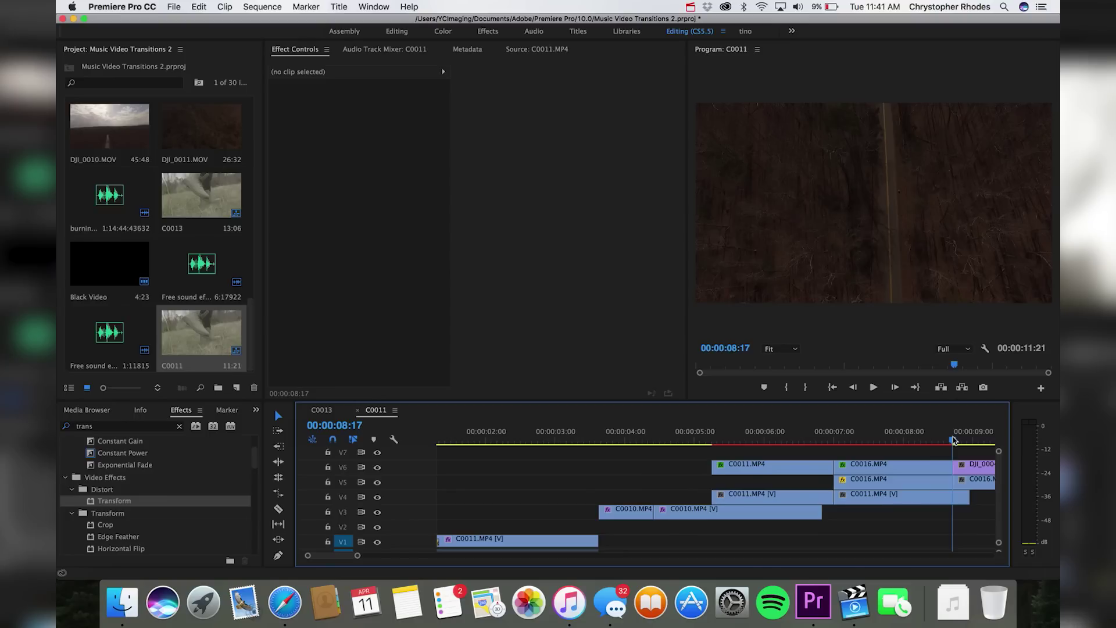
Clear the effects search and create a new 1920 x 1080 Black Video at 23.976 fps with square pixels.
left_click(179, 426)
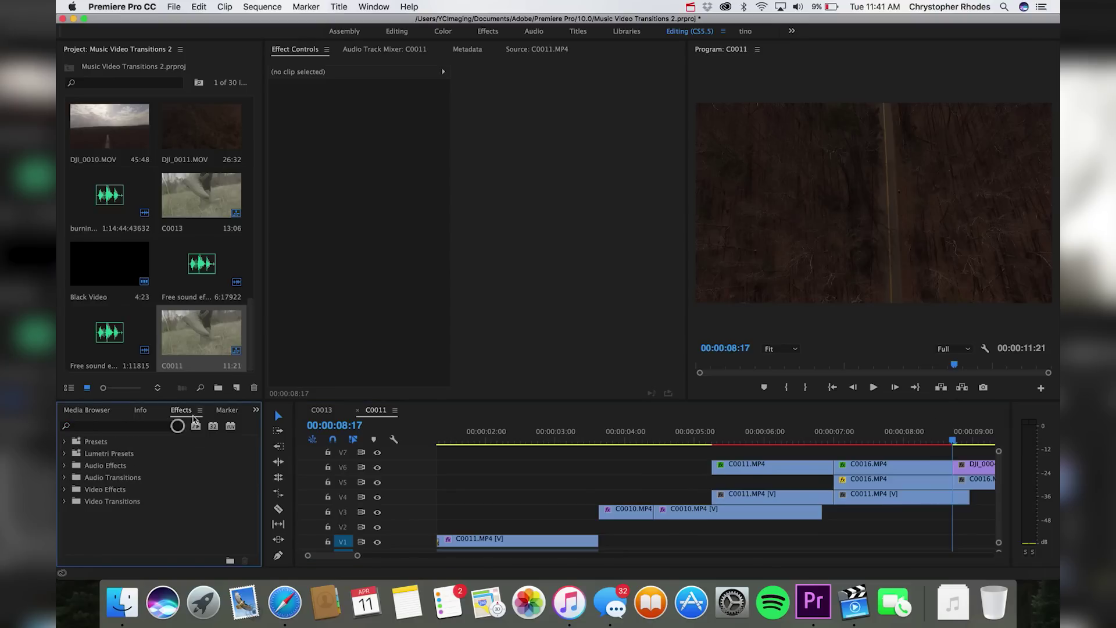
left_click(236, 389)
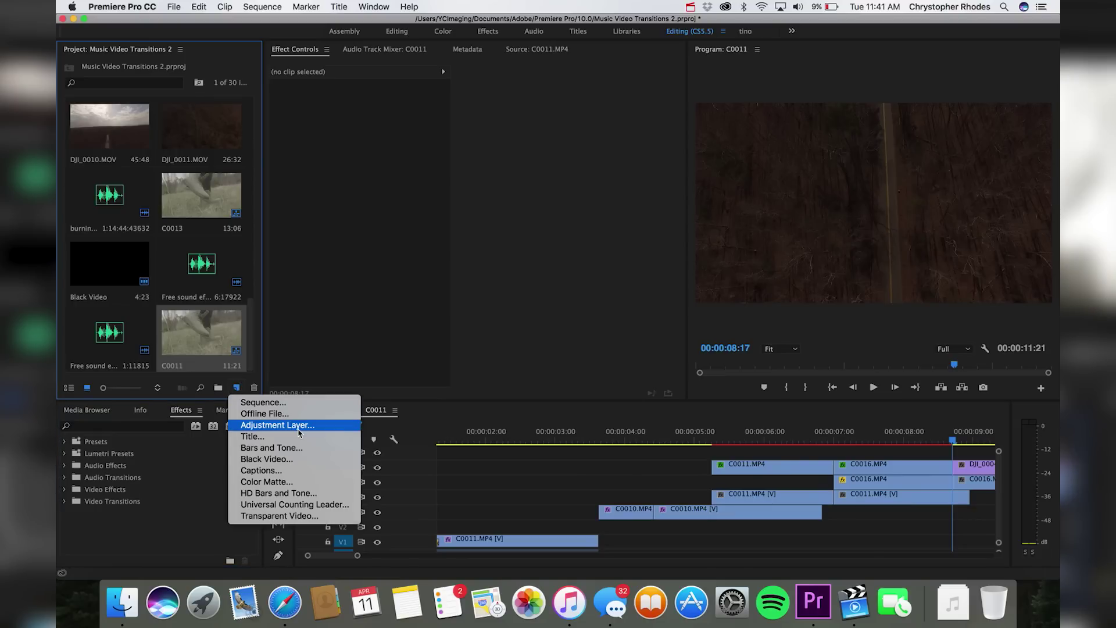
left_click(285, 459)
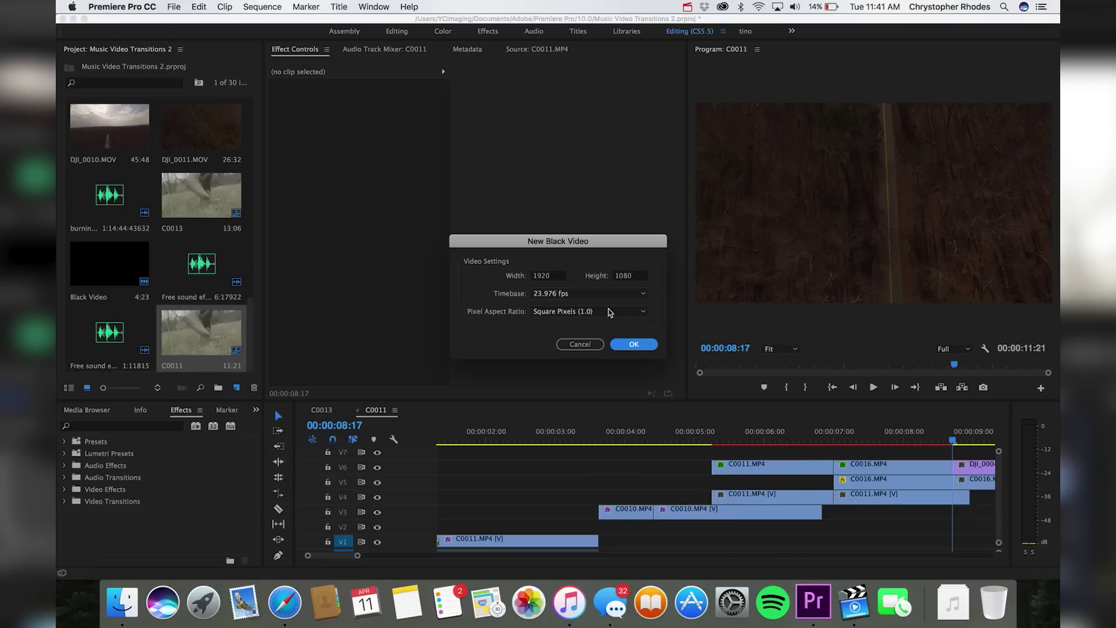
left_click(632, 345)
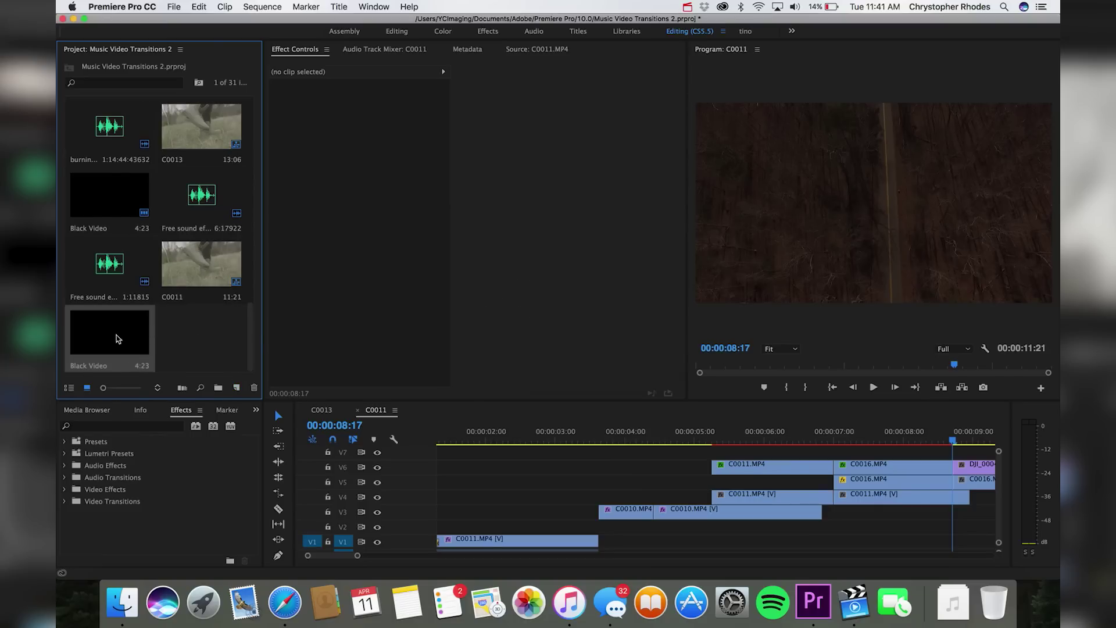
Place the new Black Video on V7 over the C0016-to-DJI_0004 cut, with the playhead at 00:00:08:17.
left_click_drag(114, 332, 913, 455)
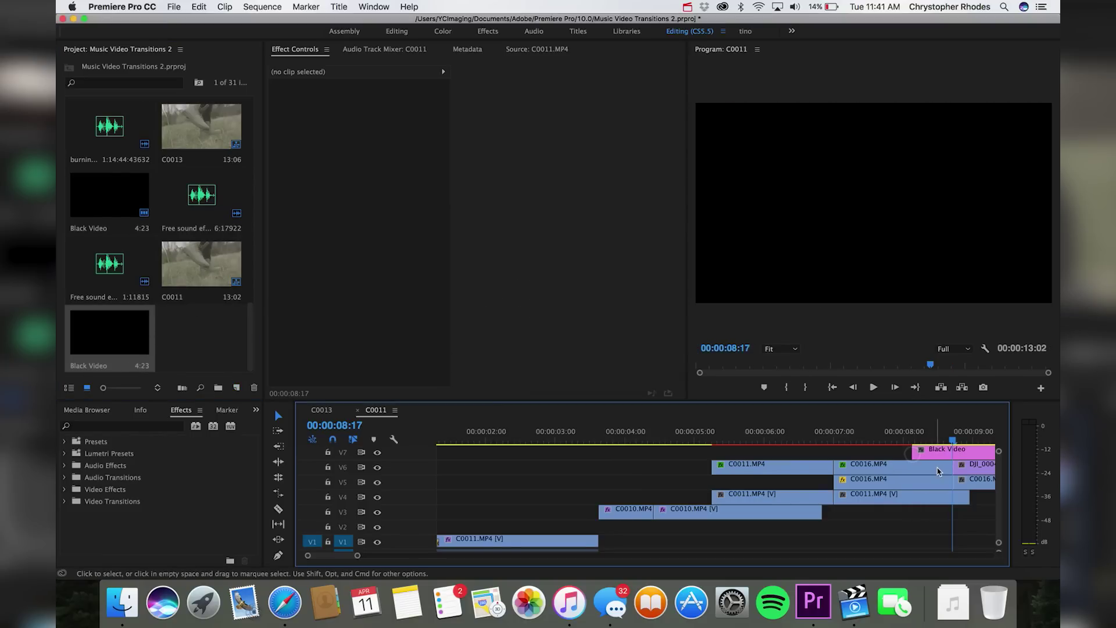
scroll(825, 438, "down", 3)
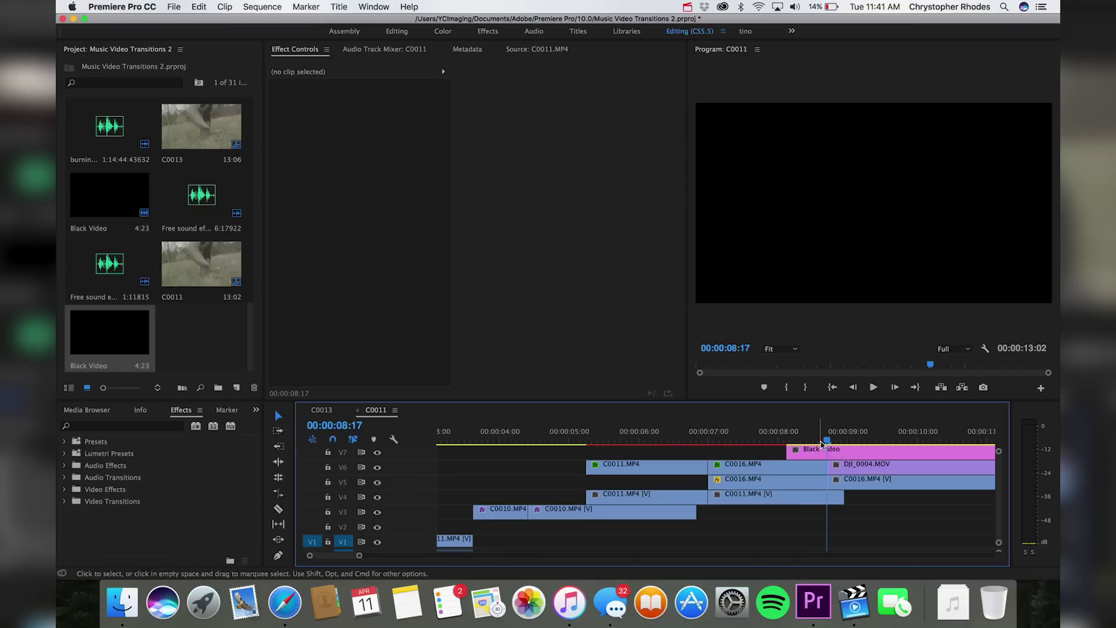
left_click_drag(825, 439, 831, 439)
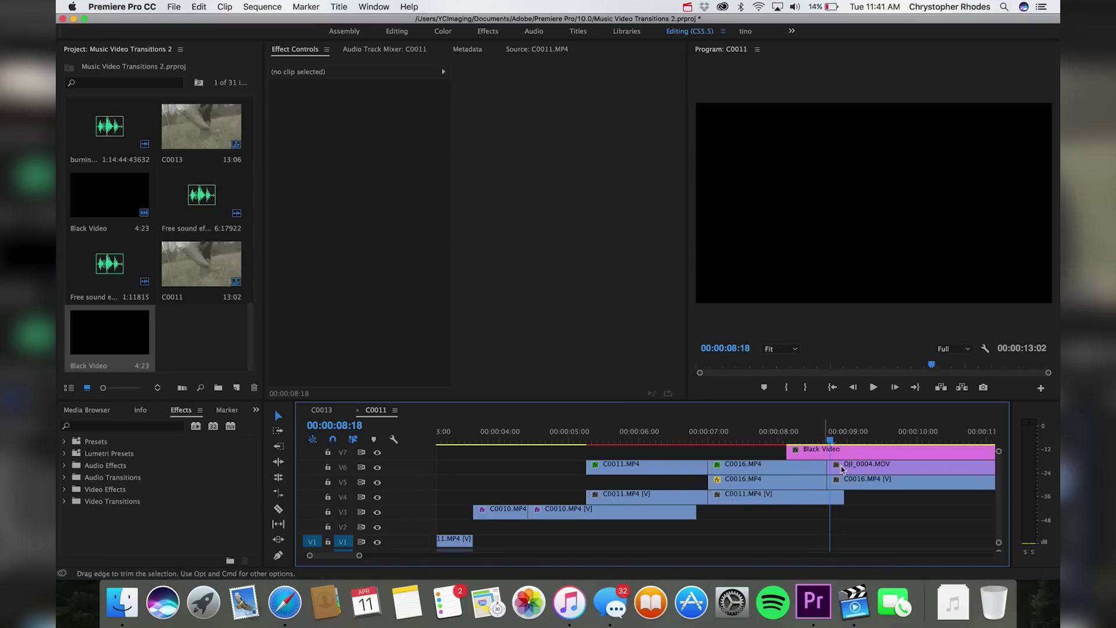
left_click_drag(830, 439, 827, 439)
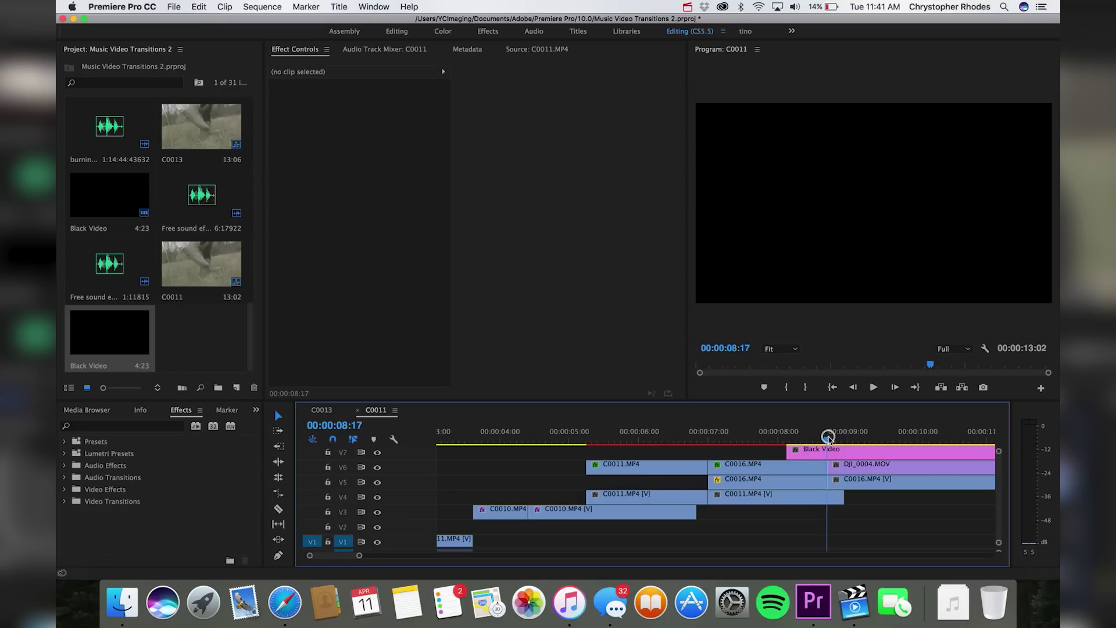
Apply Lighting Effects to the Black Video clip and set Light 1's horizontal Center to 141.
left_click(107, 426)
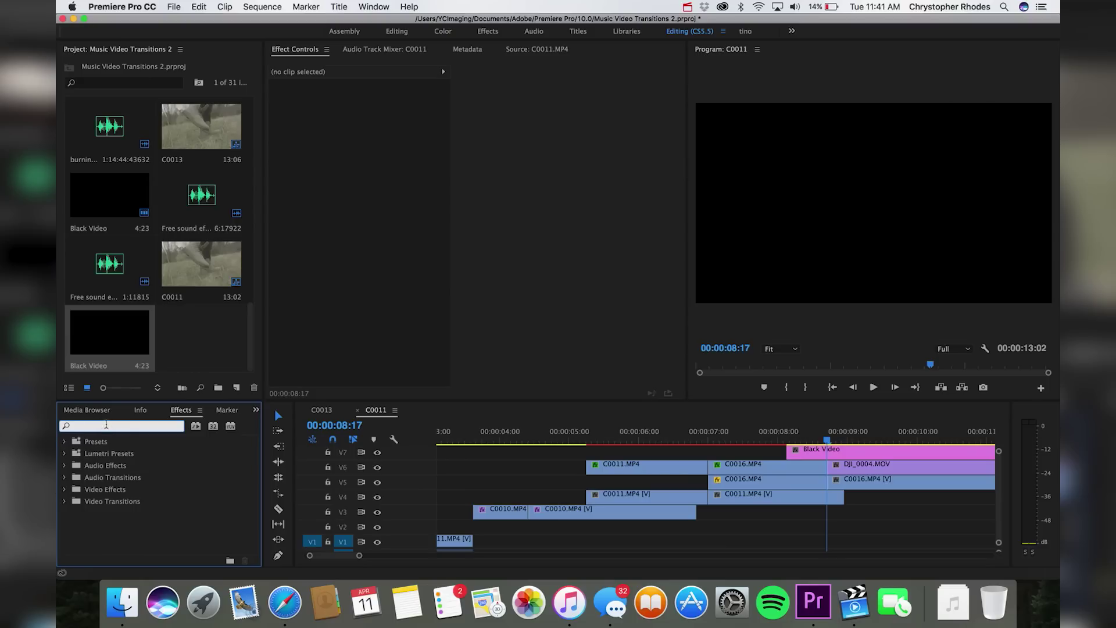
type("lighting")
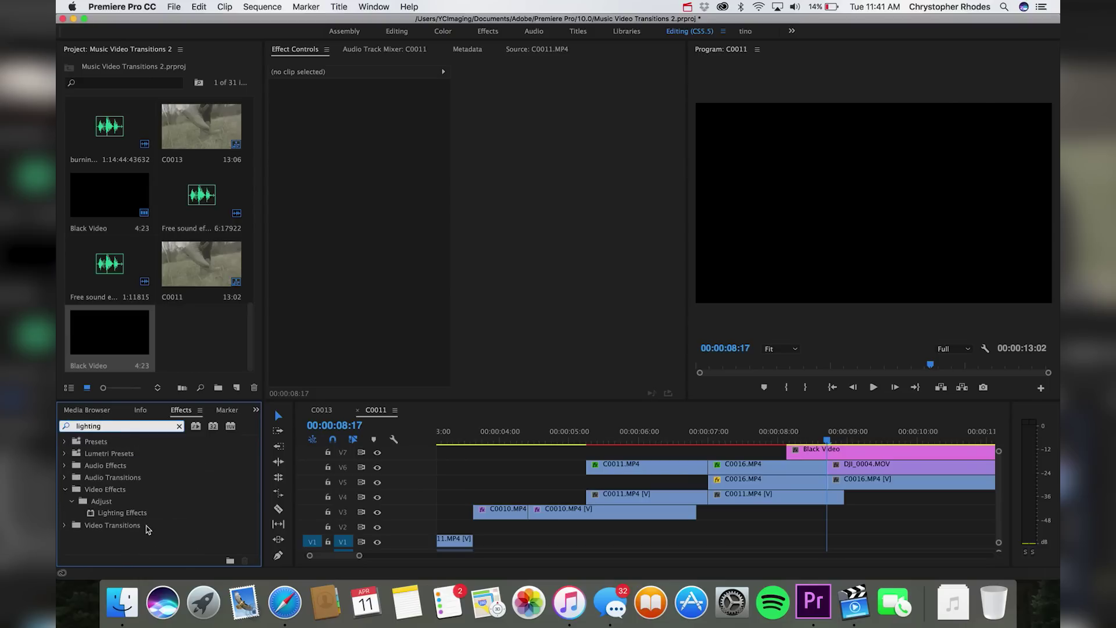
left_click_drag(130, 514, 838, 452)
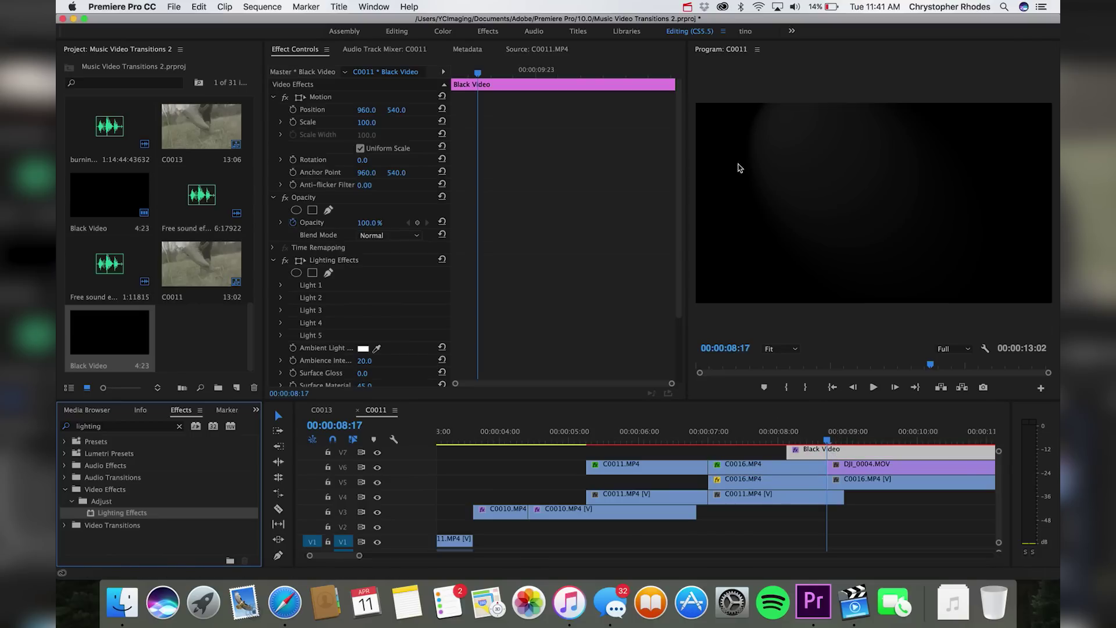
left_click(280, 285)
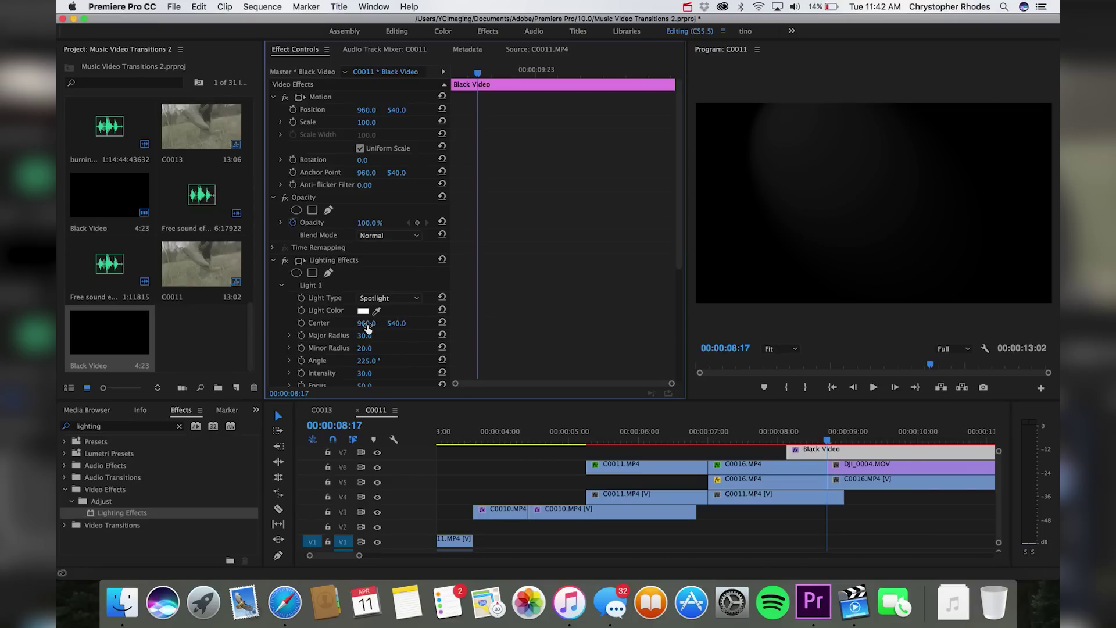
left_click_drag(367, 325, 367, 325)
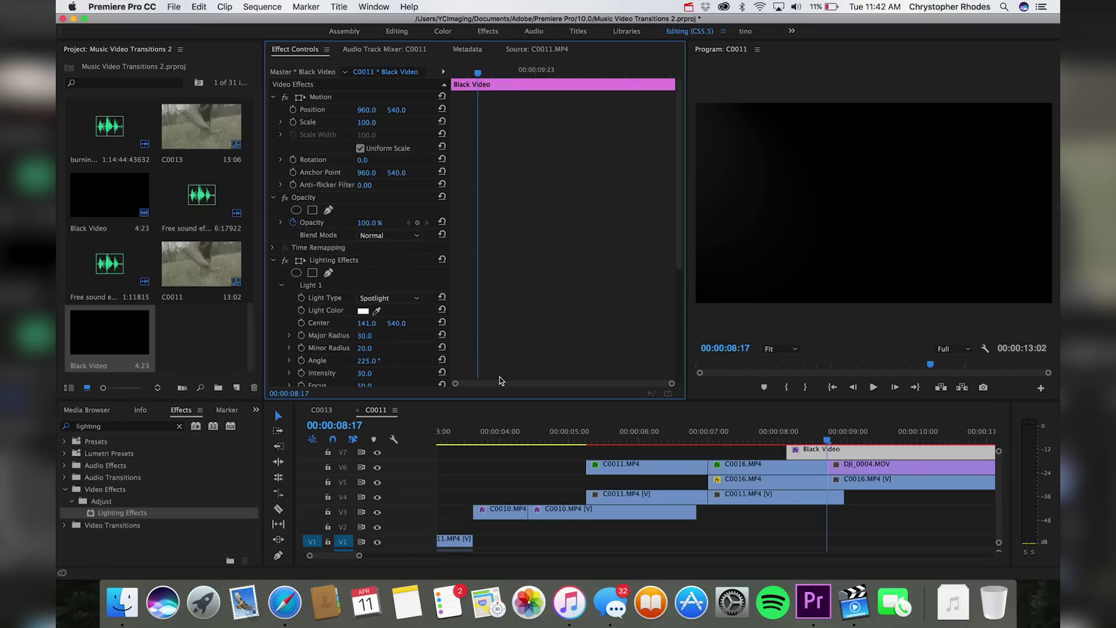
Add Light 1 Minor Radius keyframes on the Black Video at 00:00:08:17, 00:00:08:12 and 00:00:08:22.
left_click(302, 349)
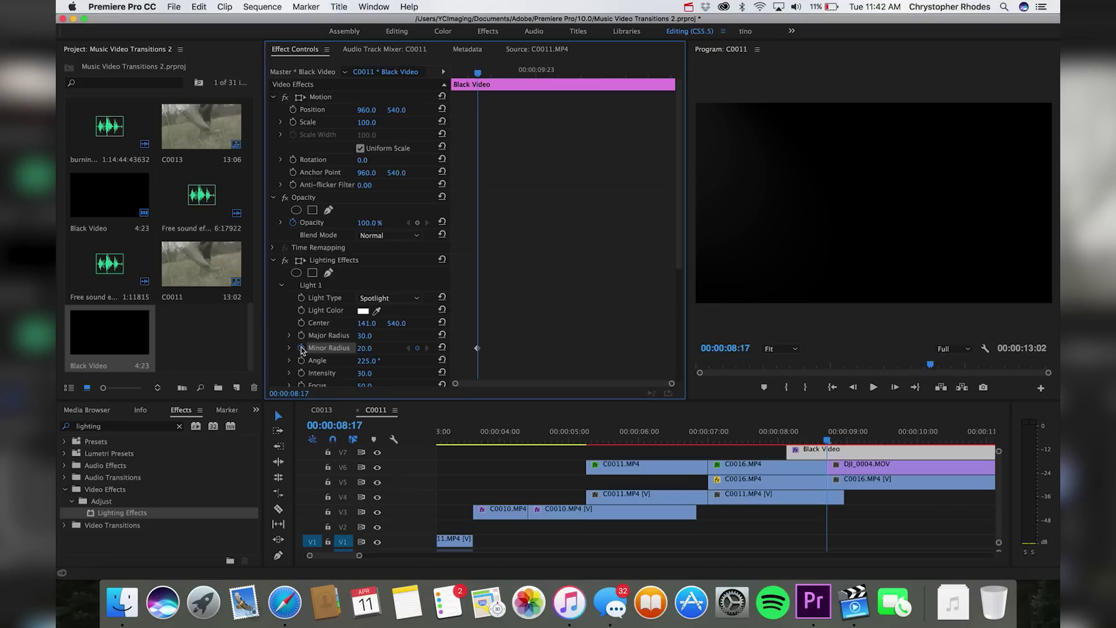
key("shift+Left")
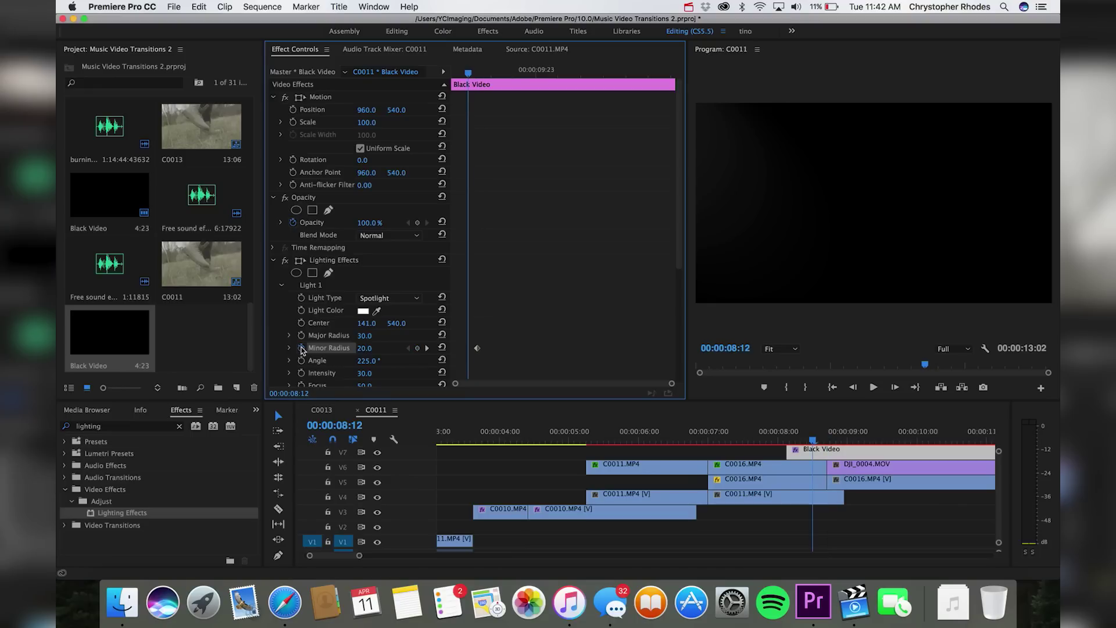
left_click(418, 348)
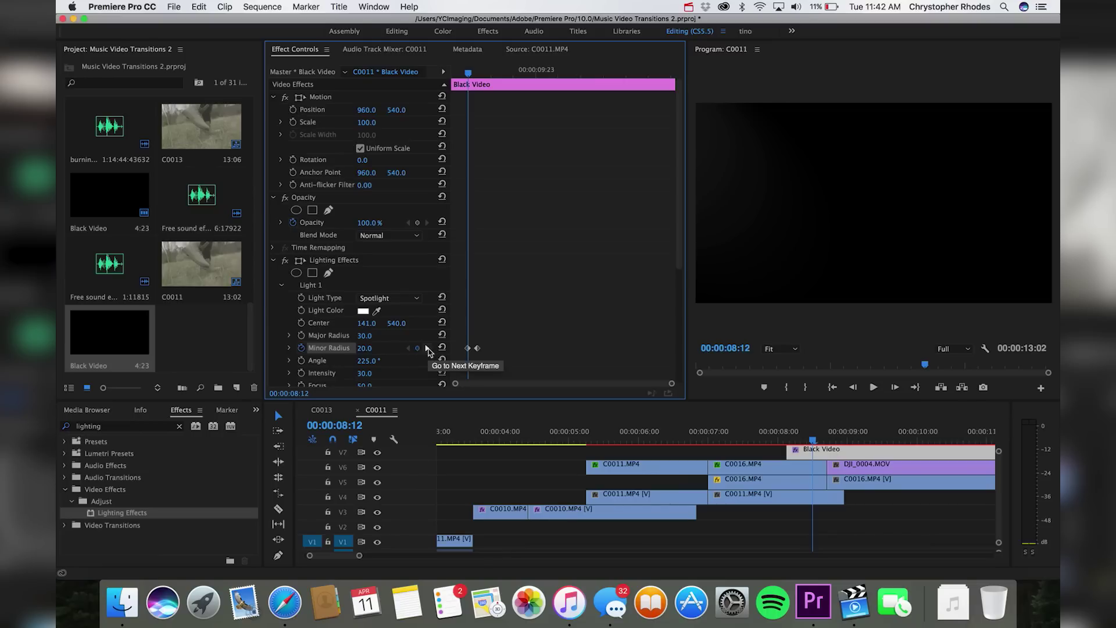
left_click(427, 349)
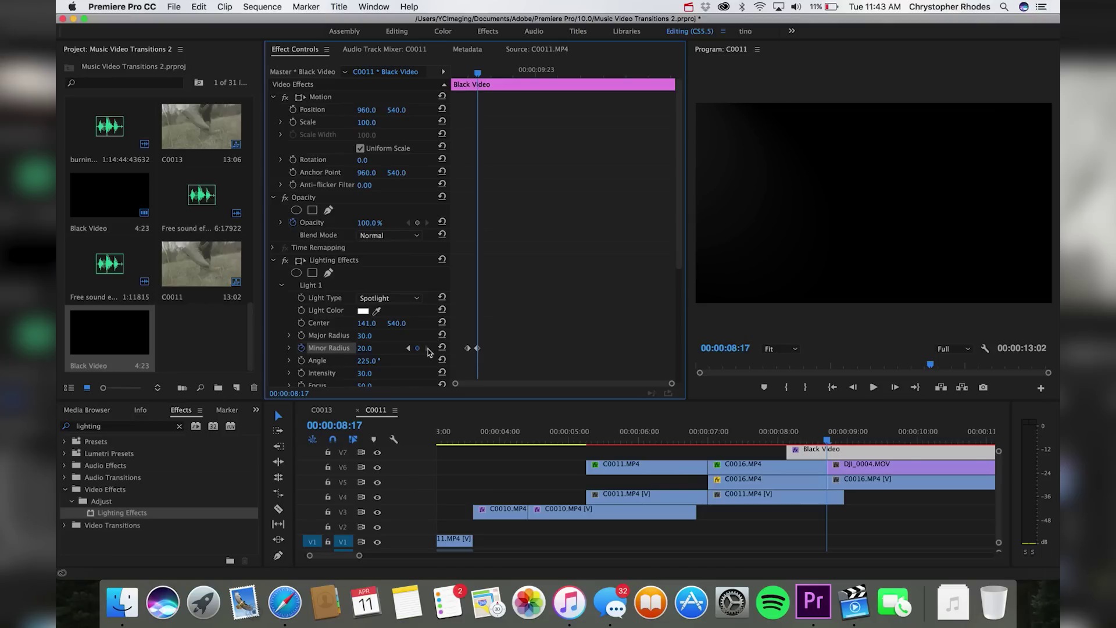
key("shift+Right")
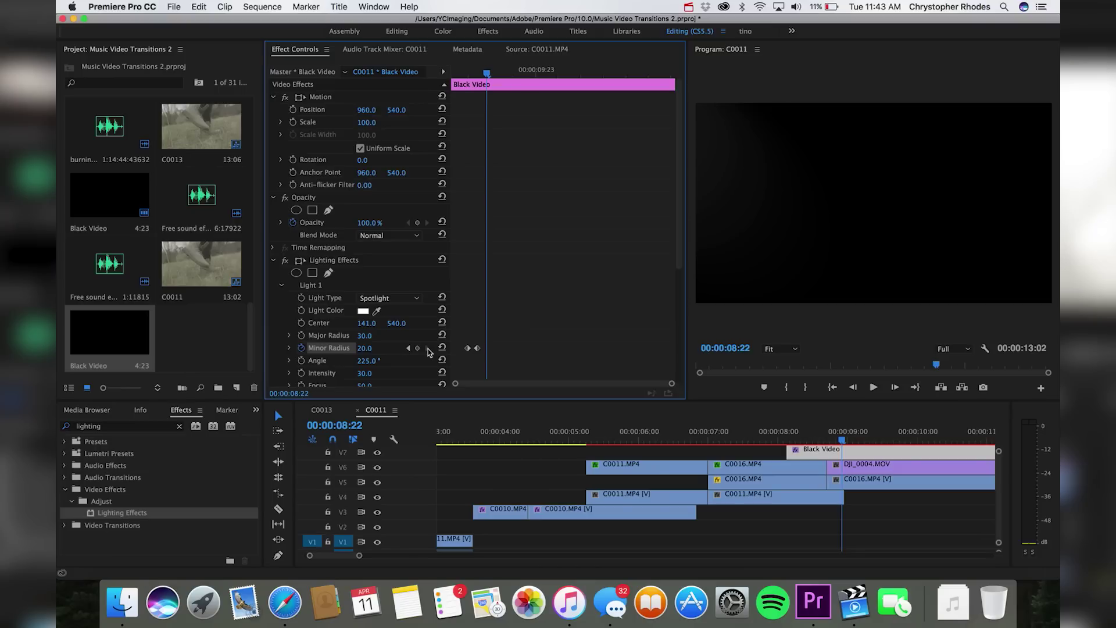
left_click(418, 348)
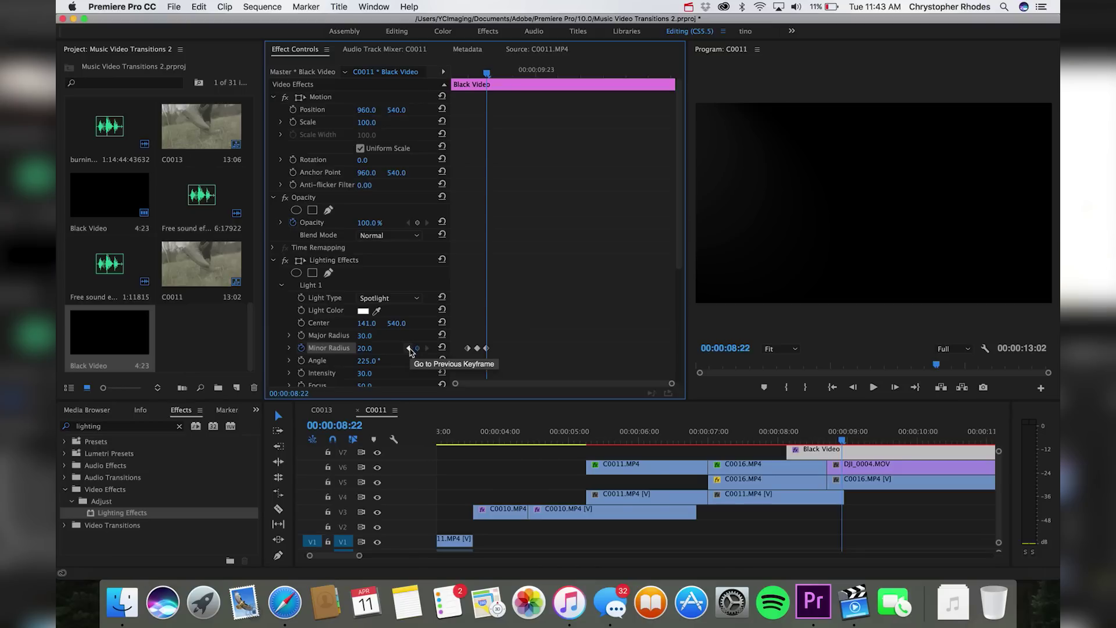
Set Light 1's Minor Radius to 61 at the 00:00:08:17 keyframe and its Major Radius to 61.
left_click(409, 349)
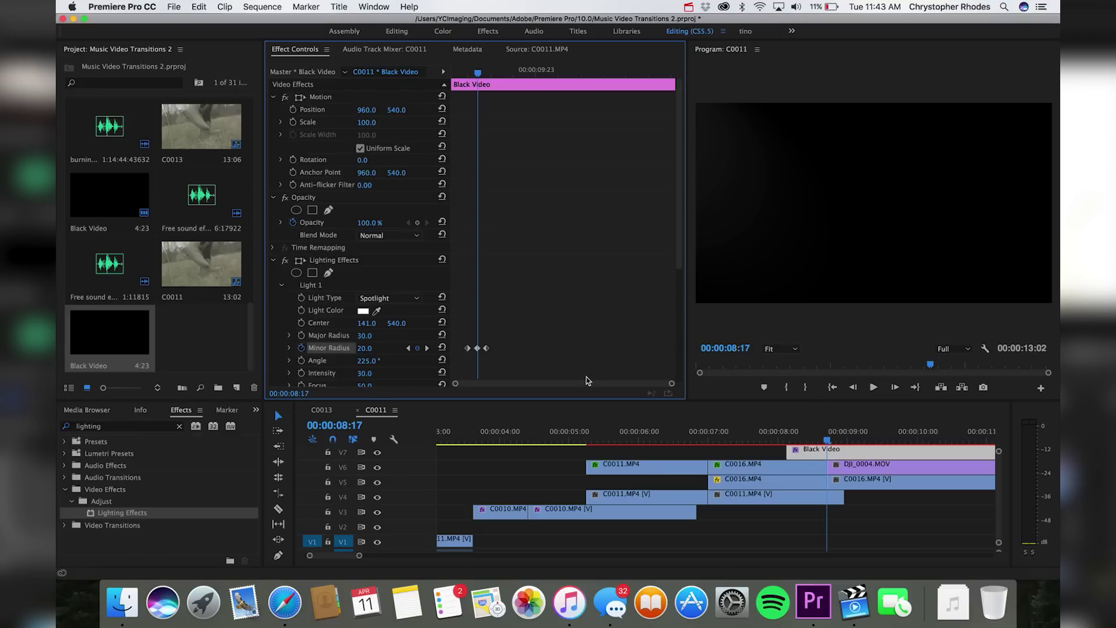
left_click(360, 348)
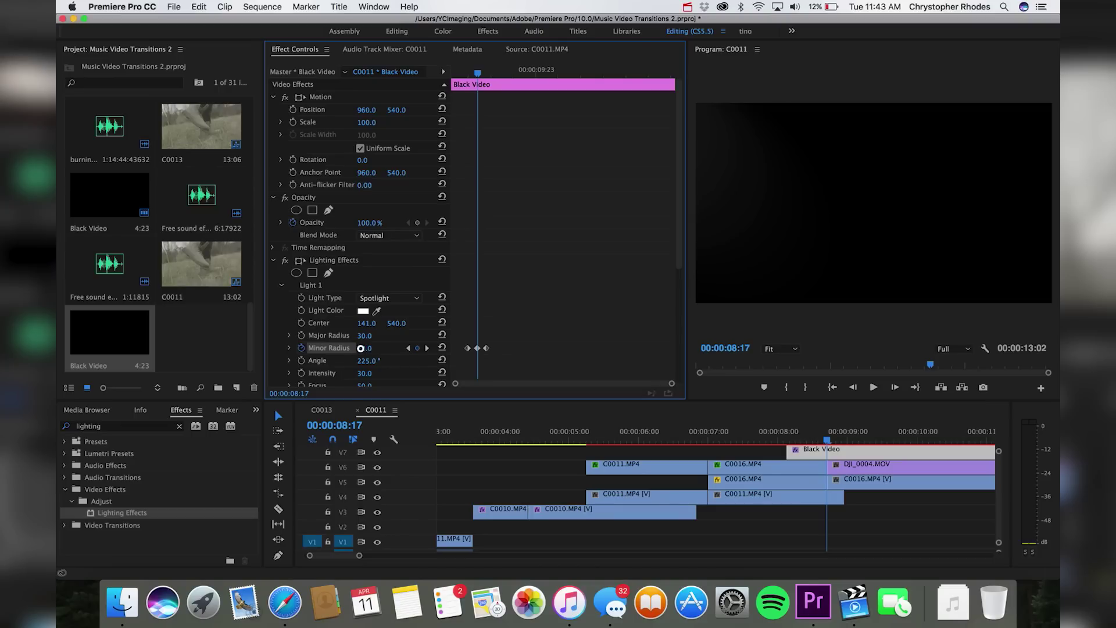
left_click_drag(360, 348, 361, 348)
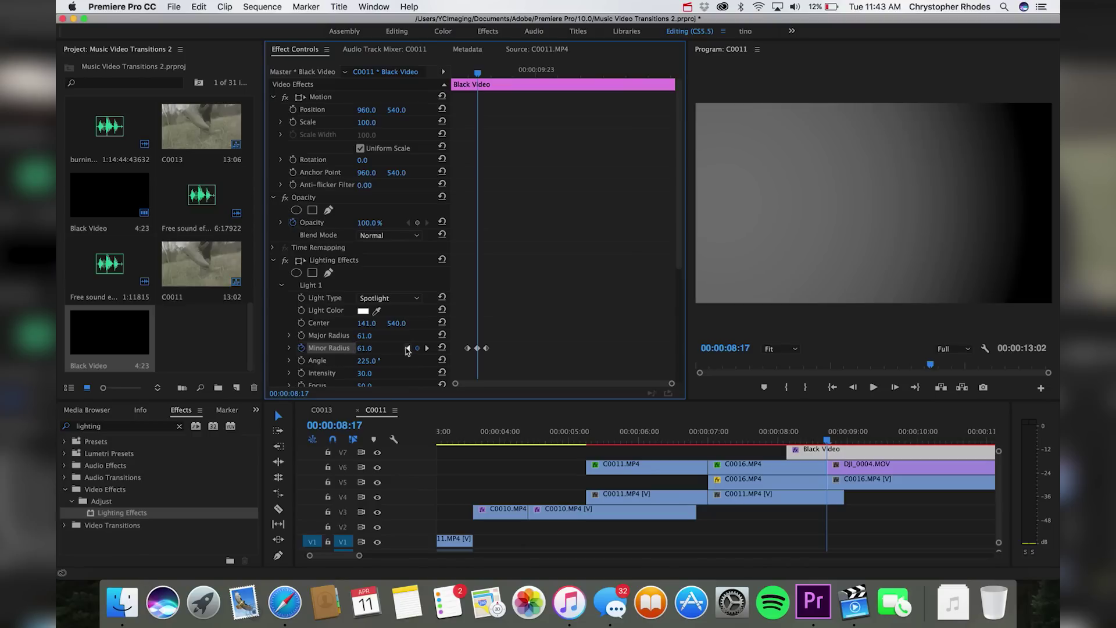
Set Light 1's Minor Radius to 0 at the 00:00:08:12 keyframe and reduce it at the 00:00:08:22 keyframe.
mouse_move(832, 437)
left_mouse_down()
mouse_move(814, 437)
mouse_move(830, 438)
left_mouse_up()
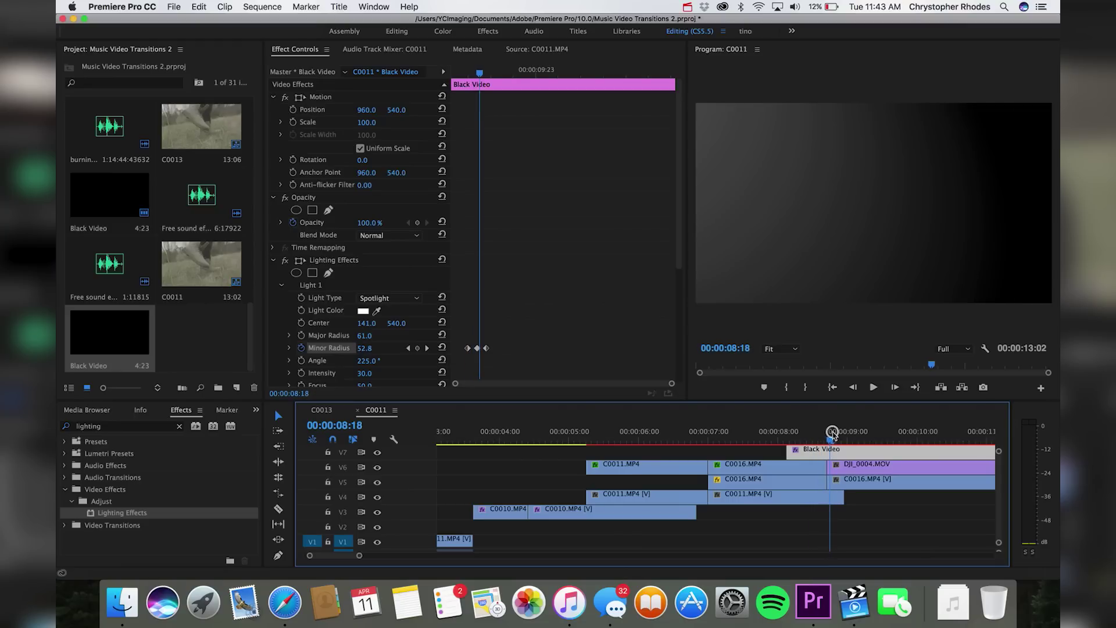
left_click(409, 348)
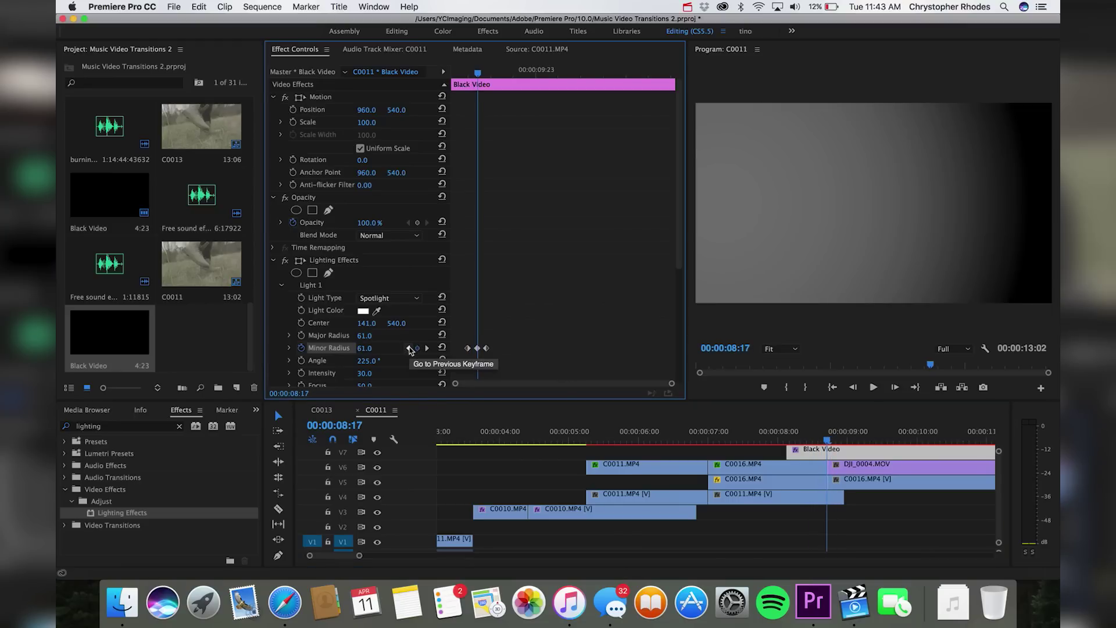
left_click(410, 348)
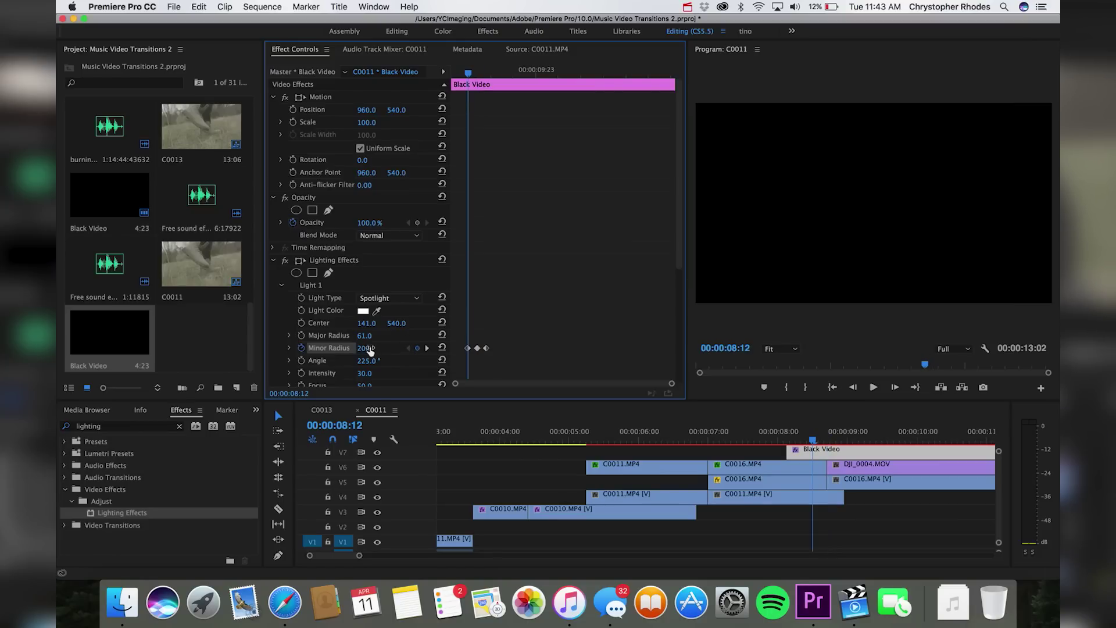
left_click_drag(362, 349, 350, 349)
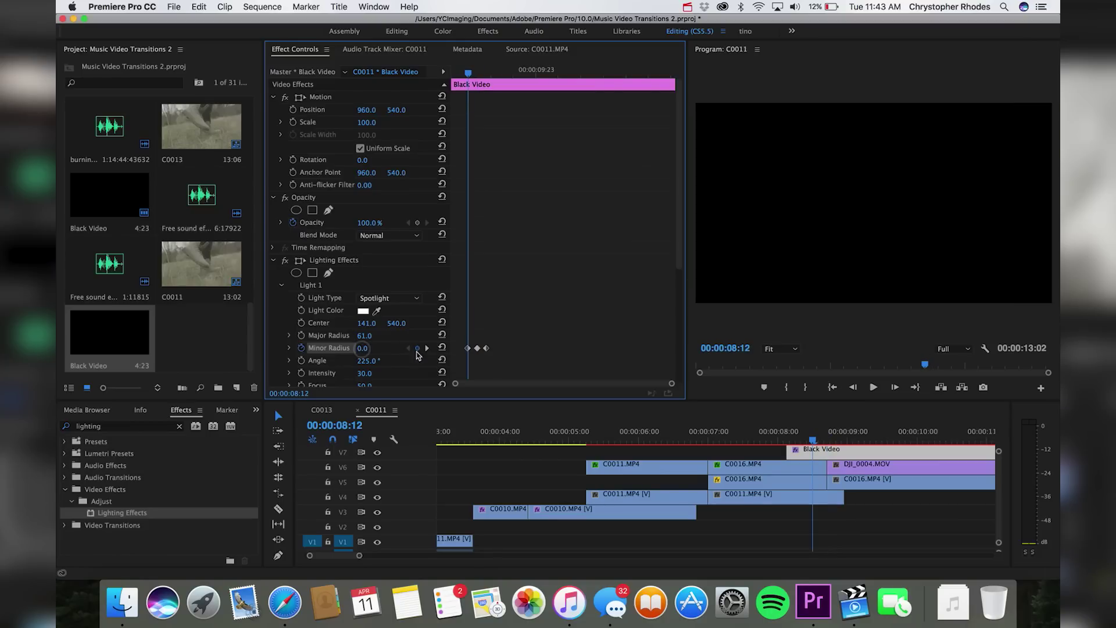
left_click(427, 348)
left_click(427, 348)
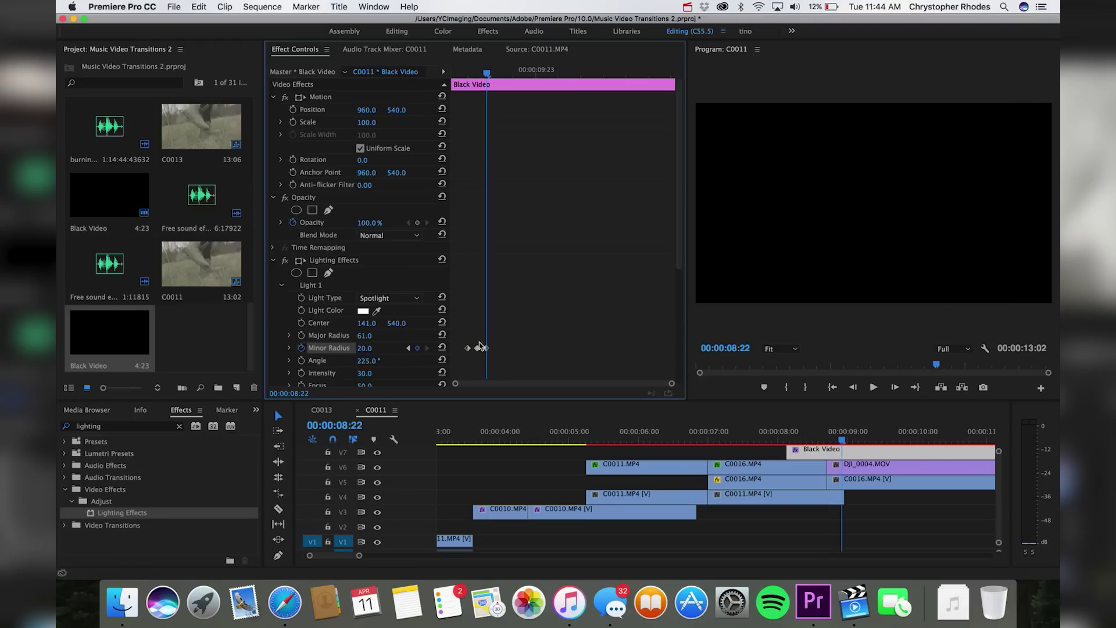
left_click_drag(372, 350, 360, 350)
left_click(407, 349)
left_click(408, 349)
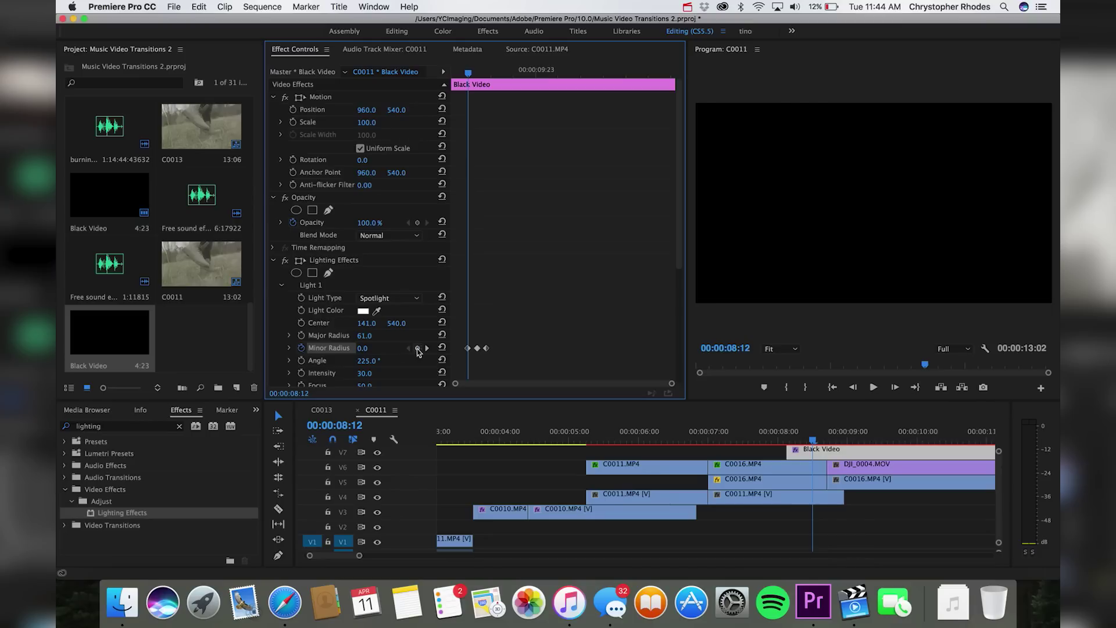
Set the Black Video clip's blend mode to Screen and scrub through the flash, ending at 00:00:08:17.
mouse_move(813, 437)
left_mouse_down()
mouse_move(835, 433)
mouse_move(804, 435)
mouse_move(835, 437)
mouse_move(806, 435)
mouse_move(826, 436)
left_mouse_up()
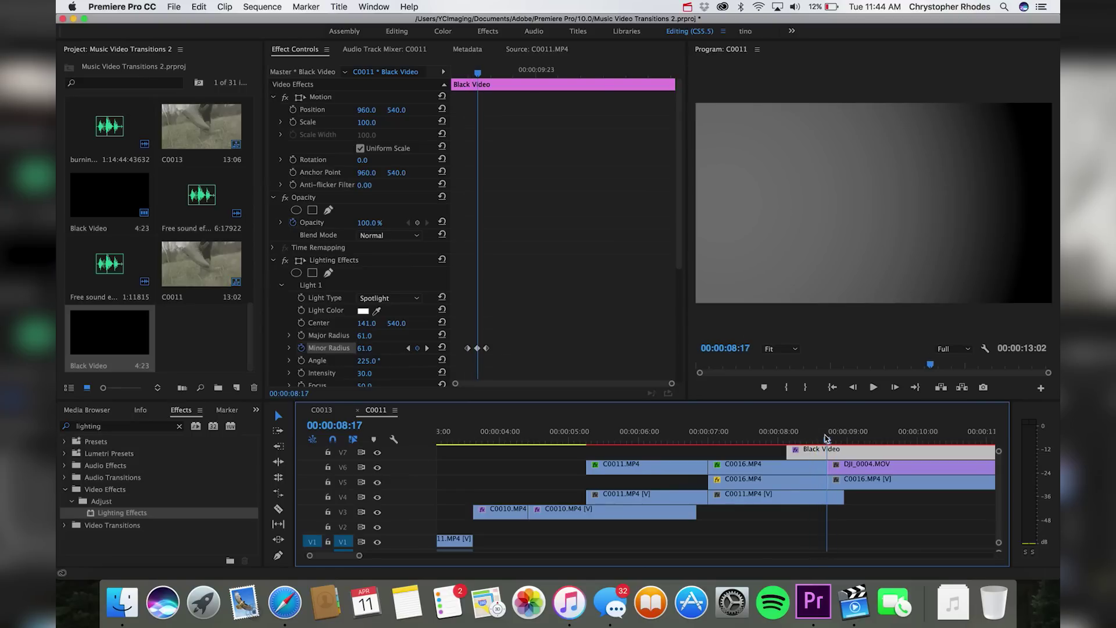
left_click(874, 521)
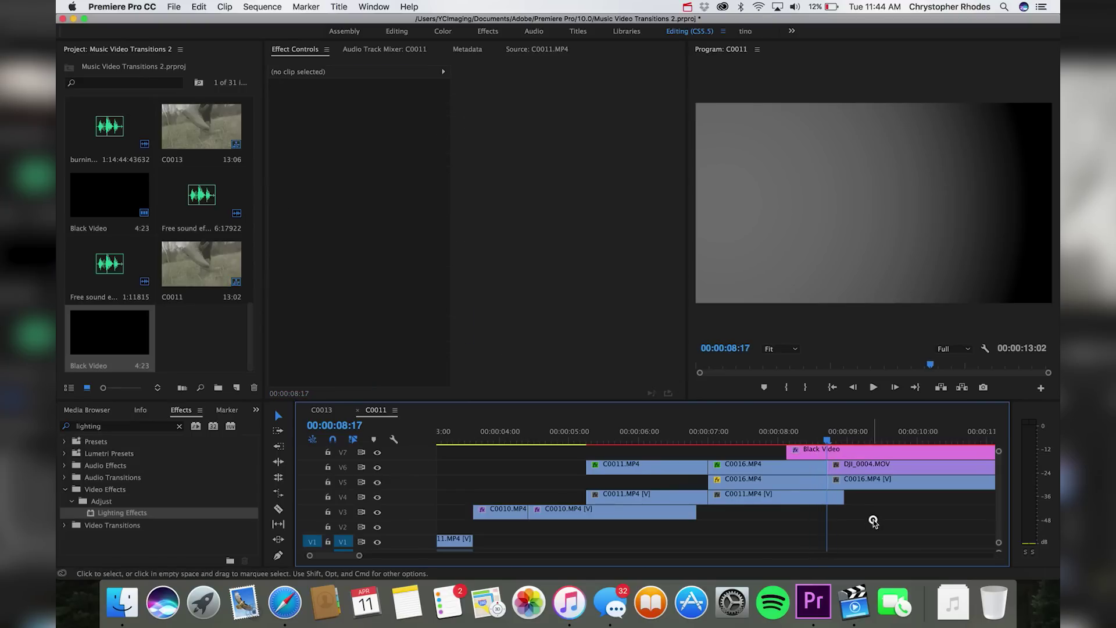
left_click(858, 451)
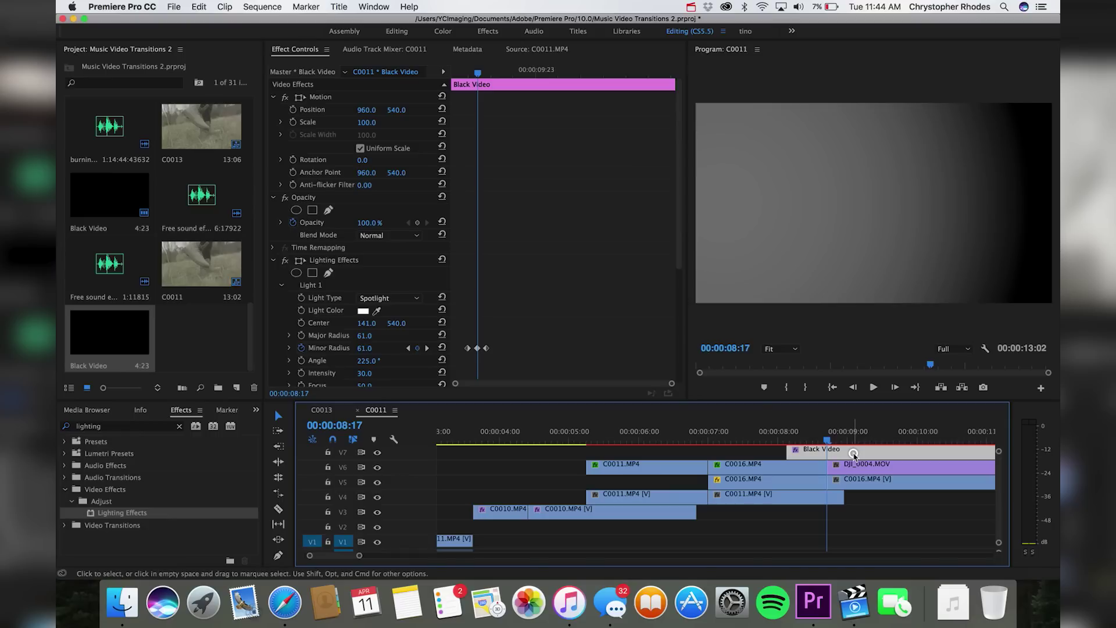
left_click(397, 236)
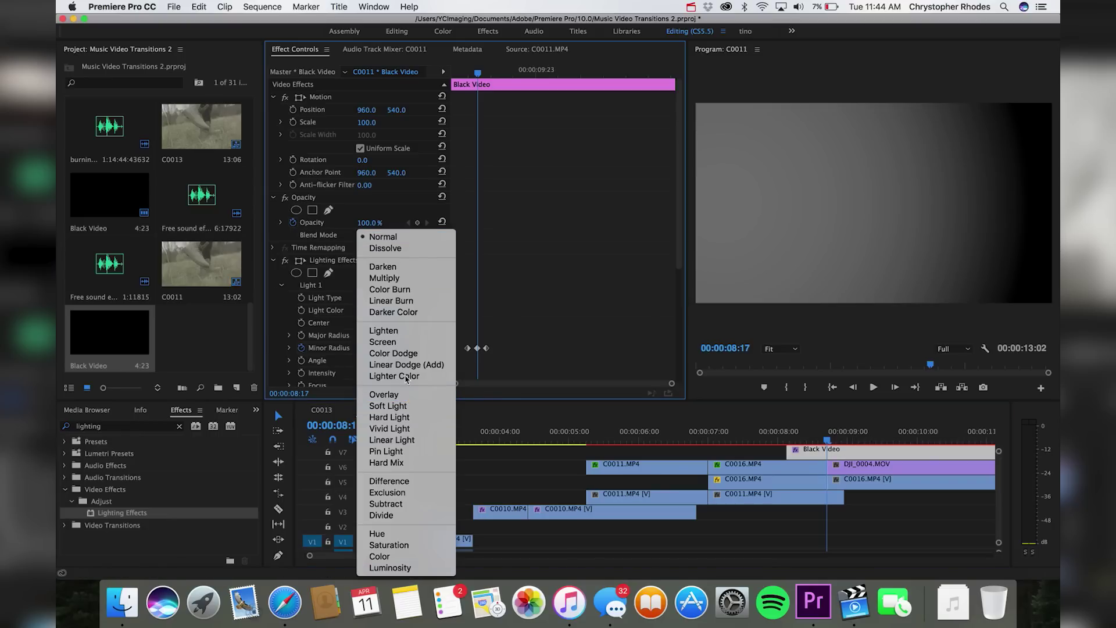
left_click(384, 342)
mouse_move(828, 443)
left_mouse_down()
mouse_move(805, 442)
mouse_move(845, 438)
mouse_move(804, 443)
mouse_move(837, 442)
mouse_move(810, 442)
mouse_move(834, 442)
mouse_move(822, 444)
left_mouse_up()
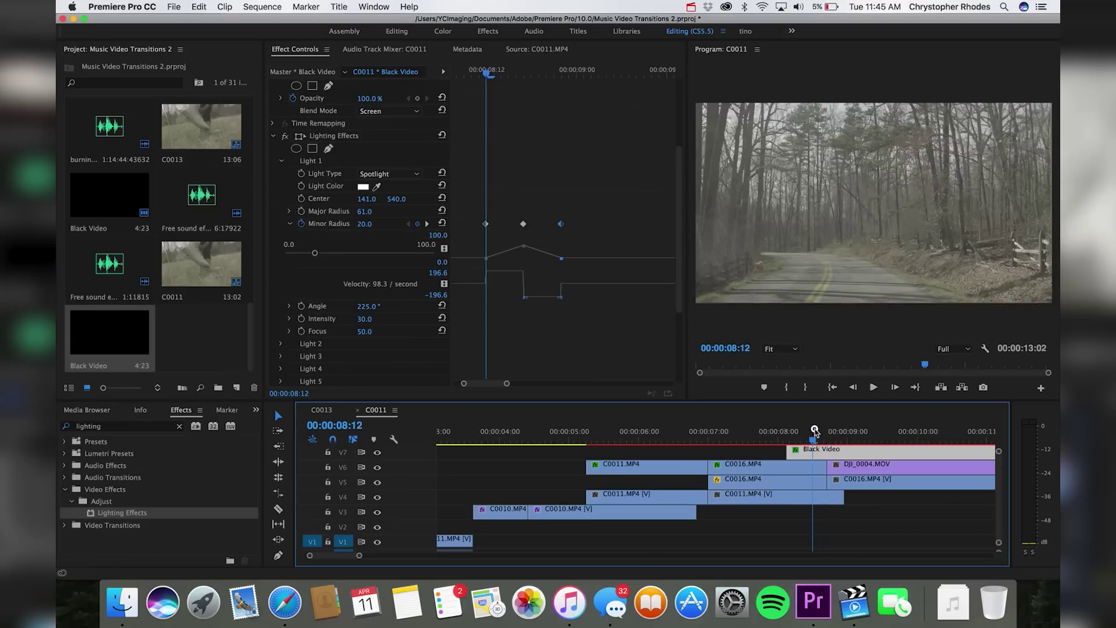
left_click_drag(818, 444, 827, 430)
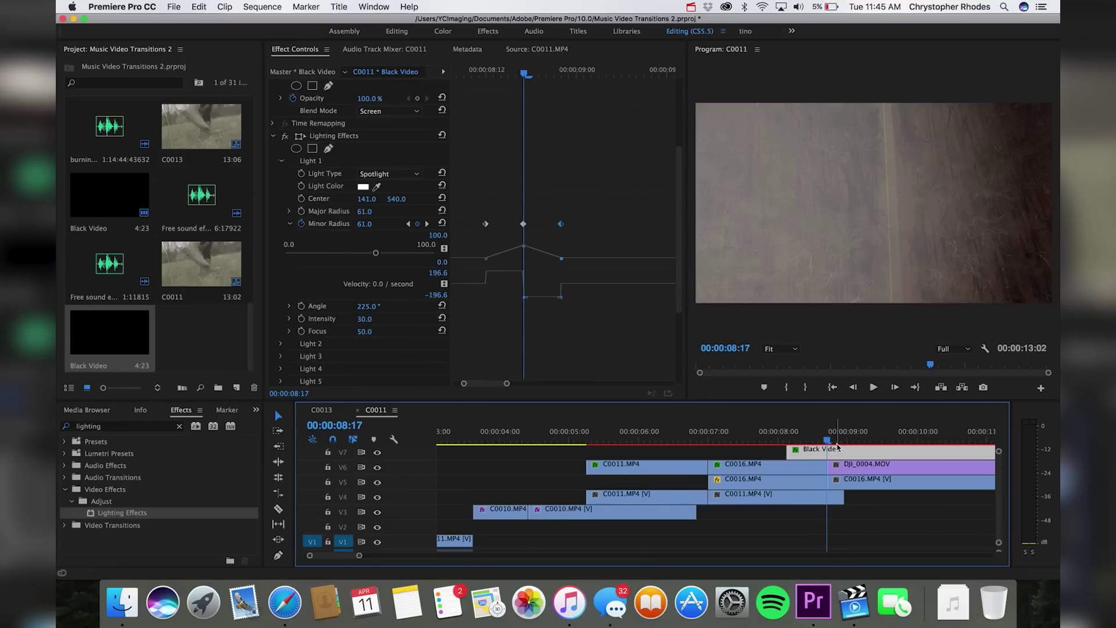
Set Light 1's Intensity to 39 and its Light Color to yellow FFEB00 on the Black Video clip.
left_click_drag(835, 442, 828, 444)
left_click_drag(361, 319, 373, 320)
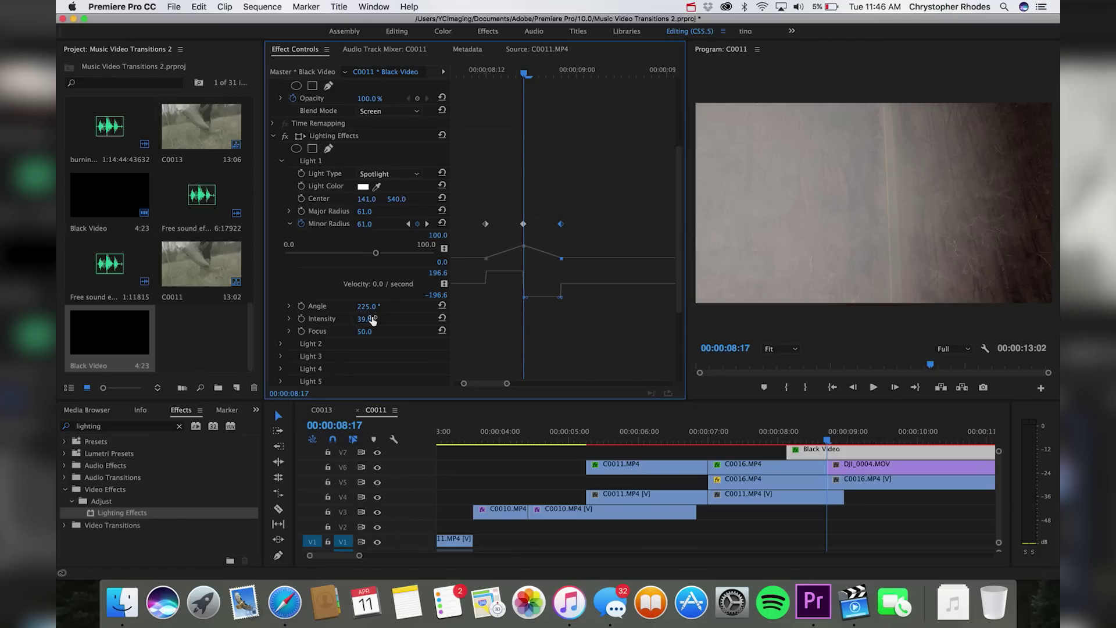
left_click(363, 186)
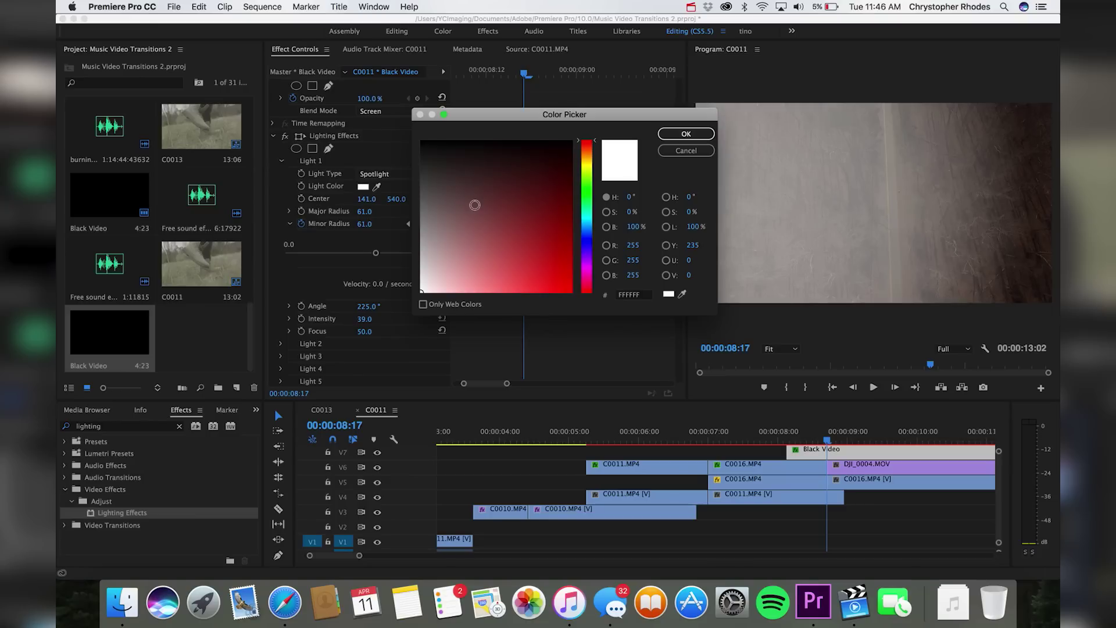
left_click(578, 159)
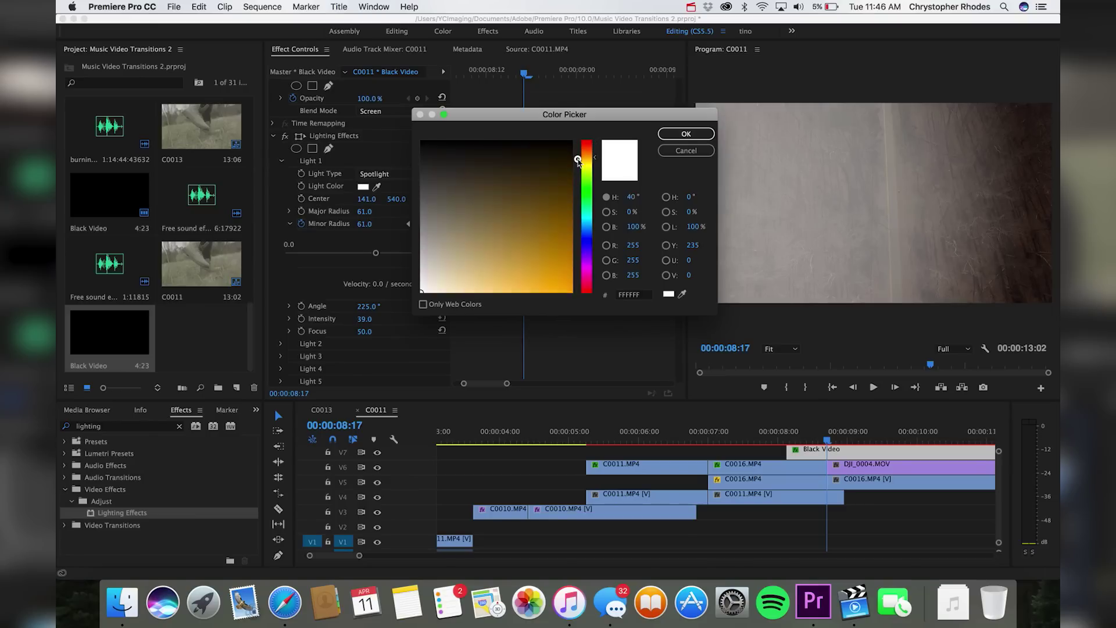
left_click_drag(578, 159, 578, 163)
left_click_drag(536, 207, 618, 337)
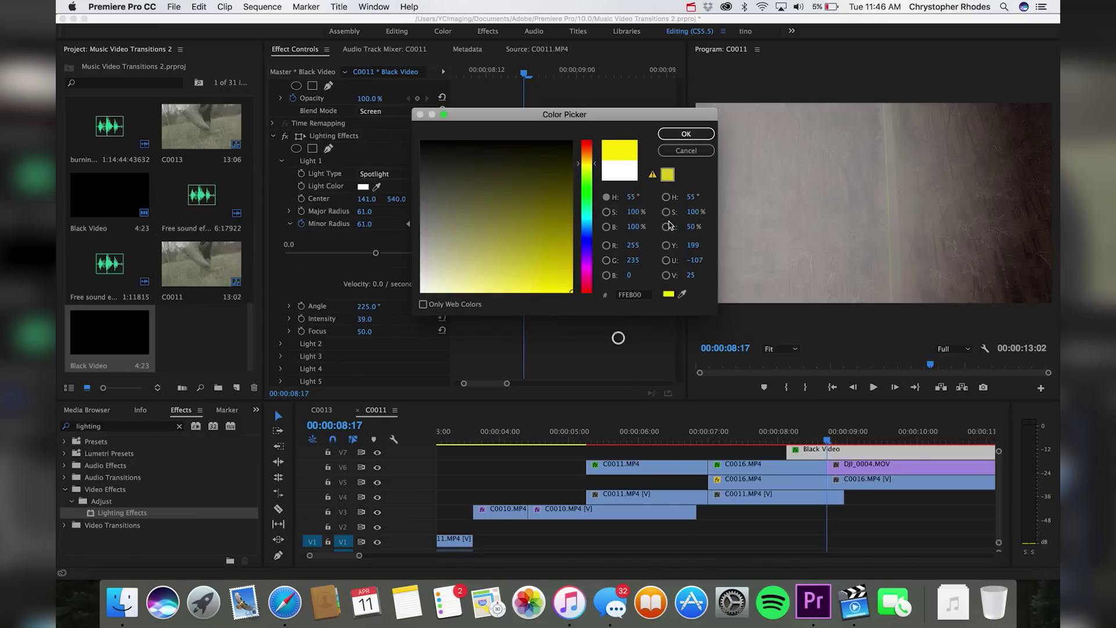
left_click(697, 135)
Play back the yellow light flash over the C0016-to-DJI_0004 cut several times from just before it.
left_click(806, 440)
key("space")
left_click(806, 441)
key("space")
left_click(806, 441)
key("space")
key("space")
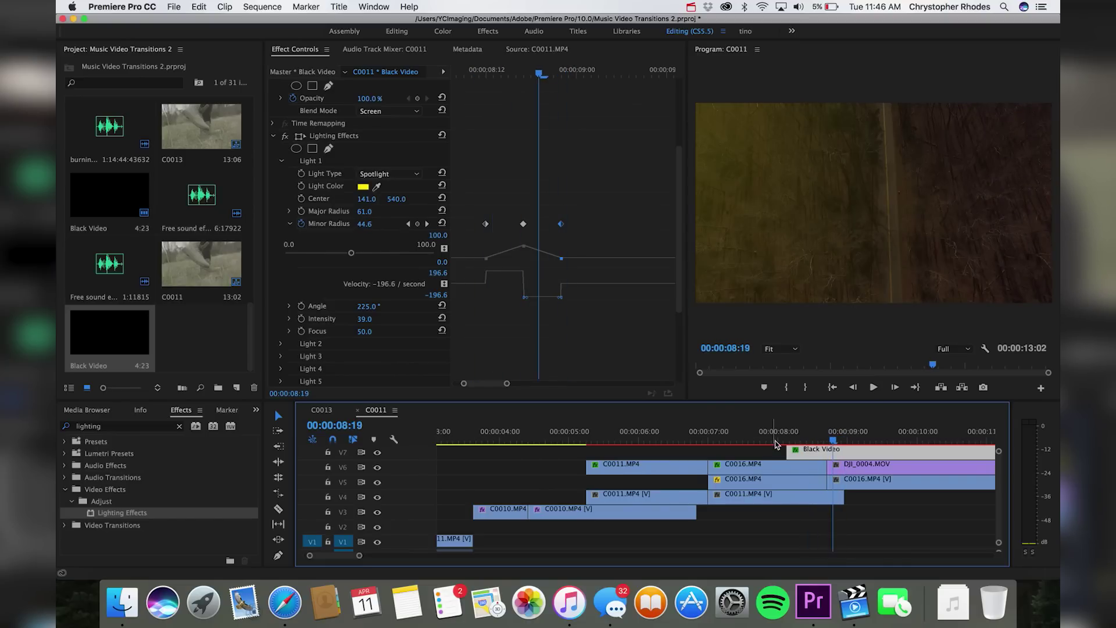
left_click(810, 441)
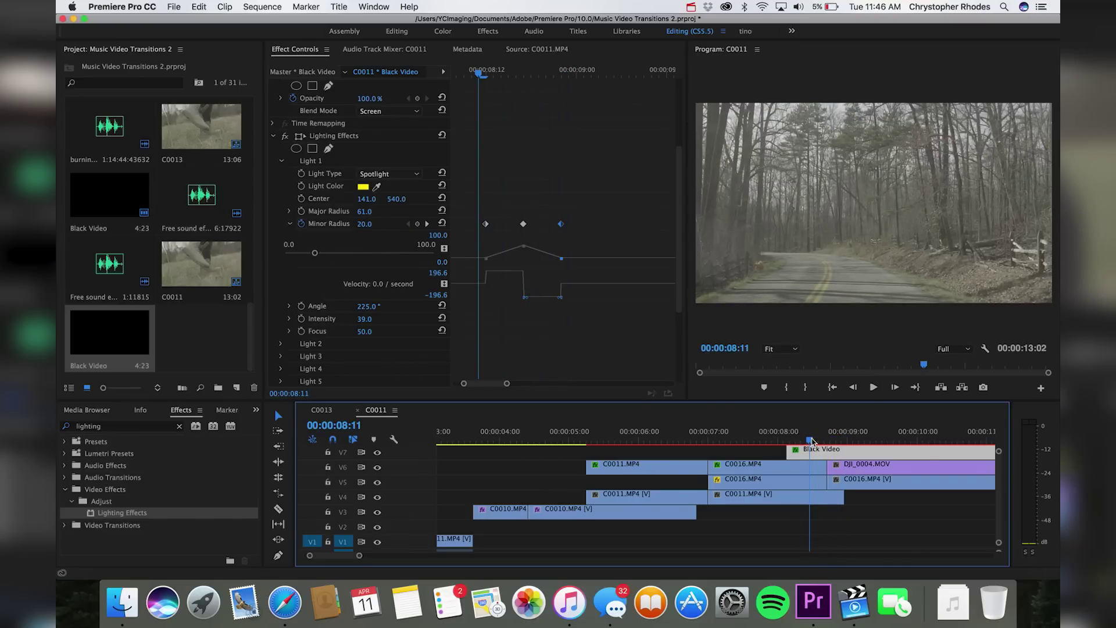